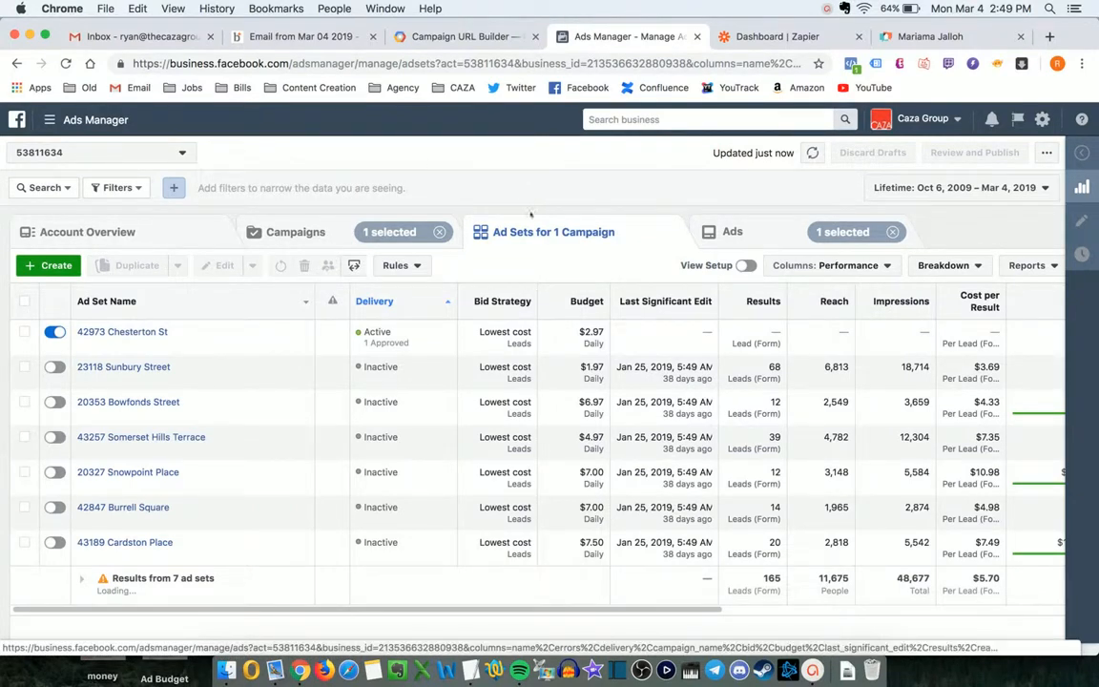
click(743, 223)
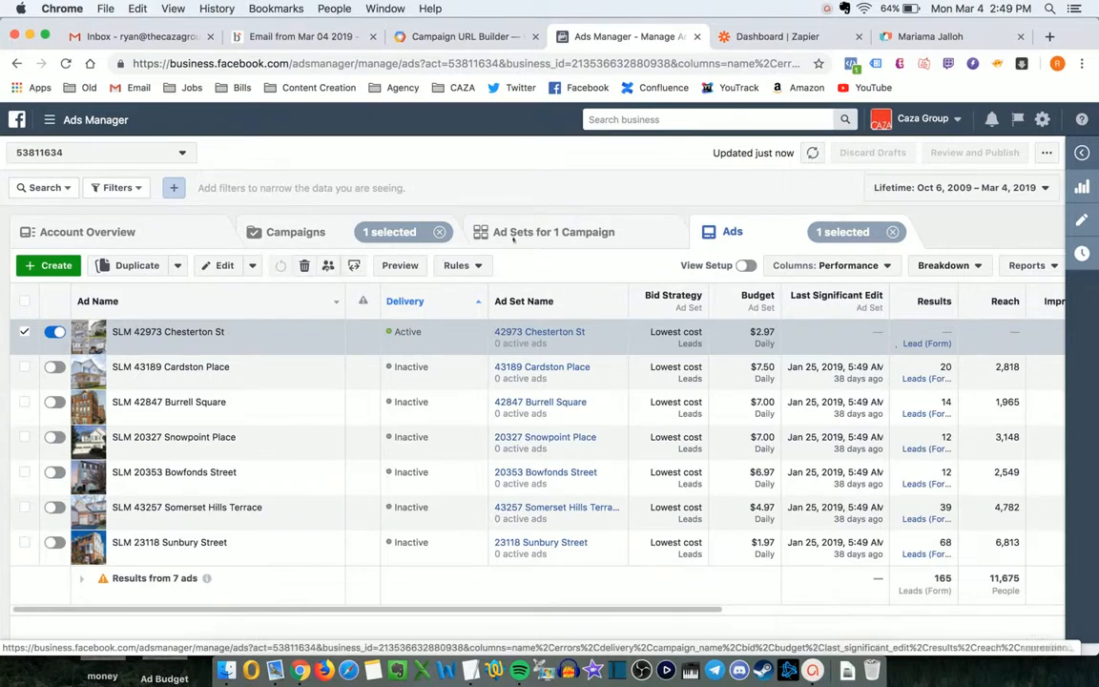
click(194, 344)
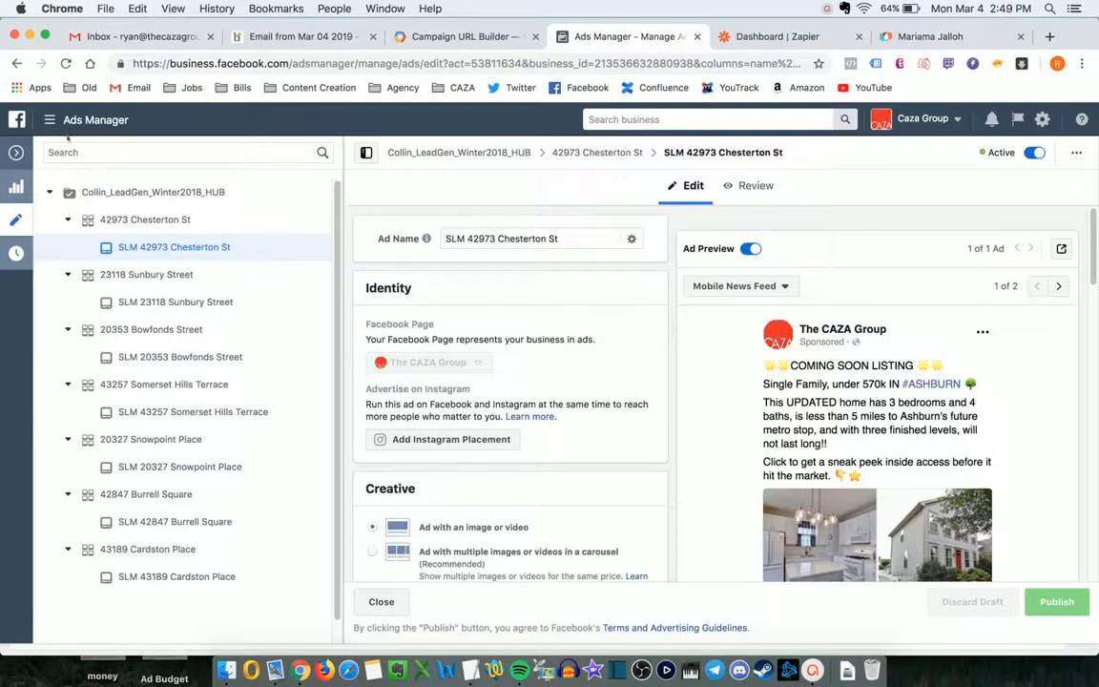
click(16, 152)
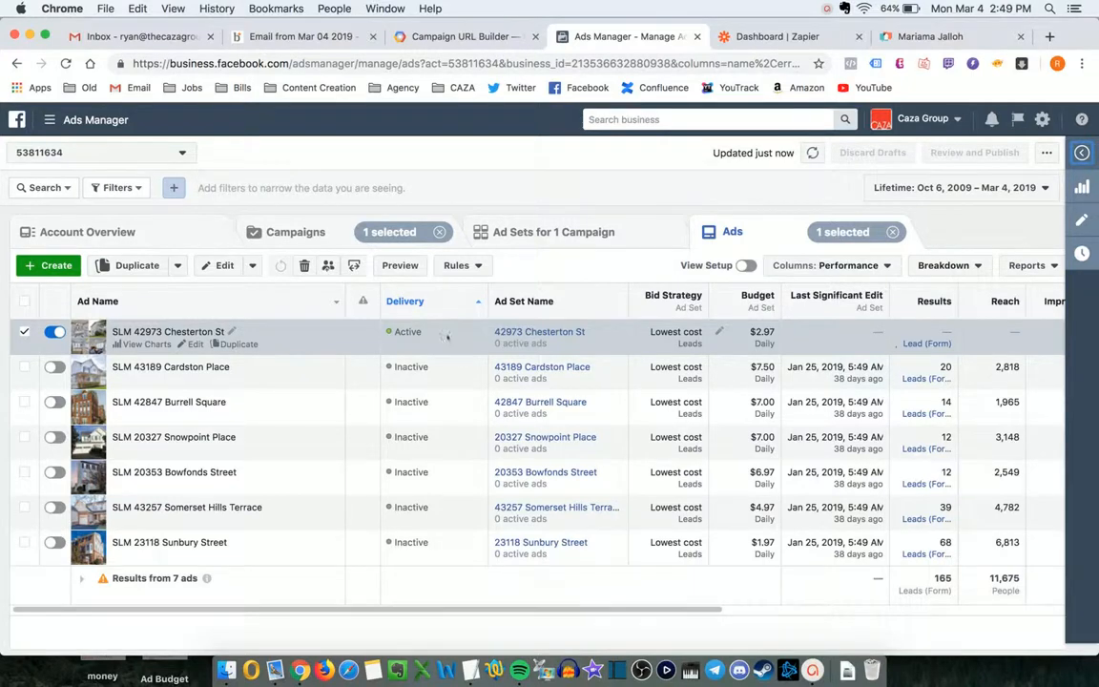
click(510, 232)
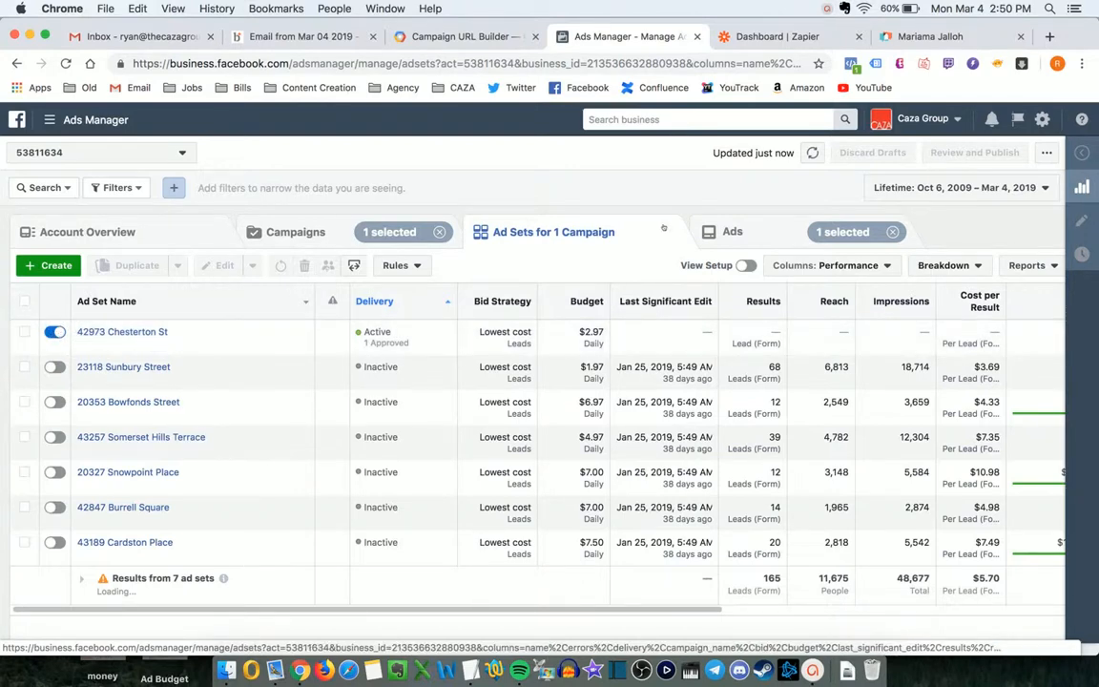
click(731, 231)
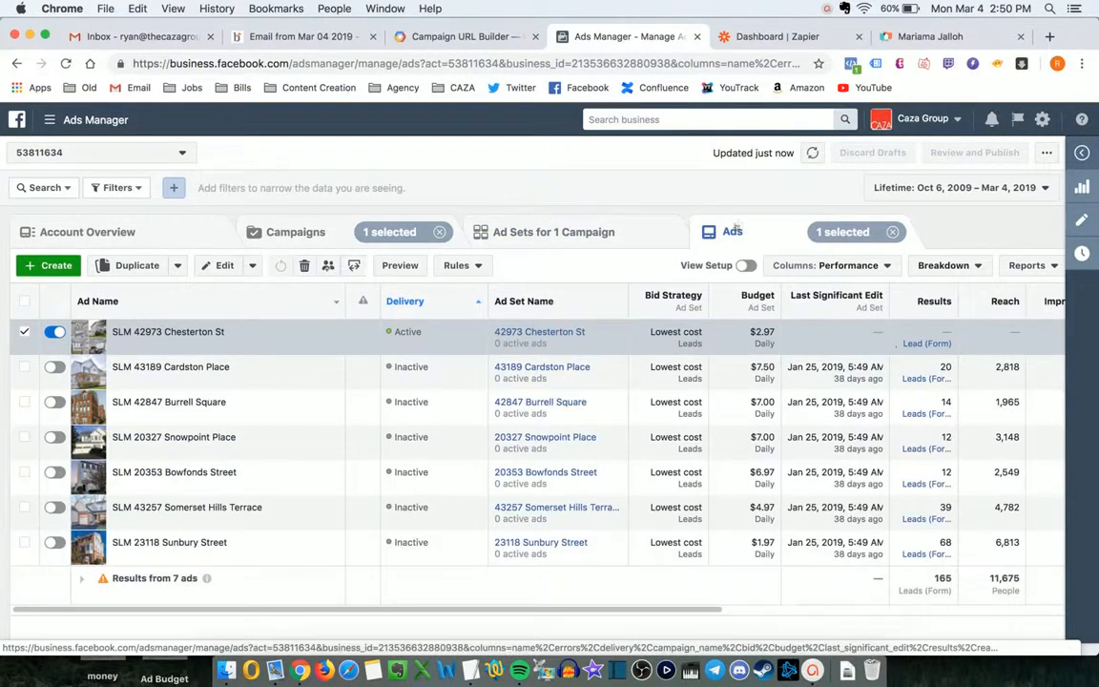
click(195, 345)
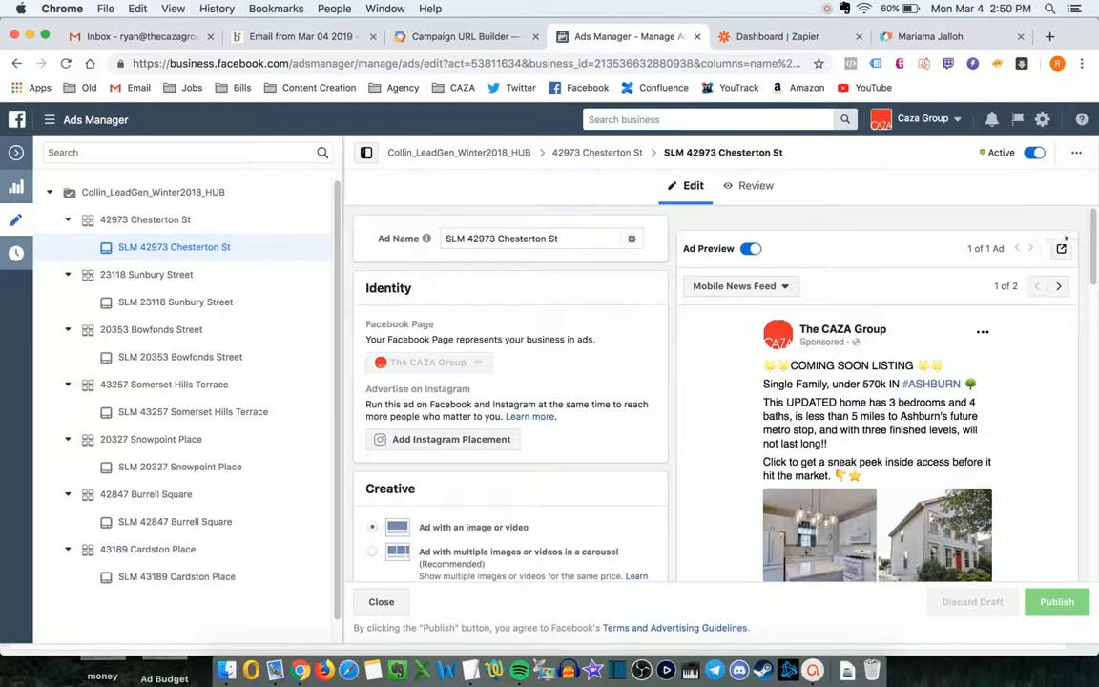
- Copy the ad preview's Share a Link fb.me URL to the clipboard
click(1061, 248)
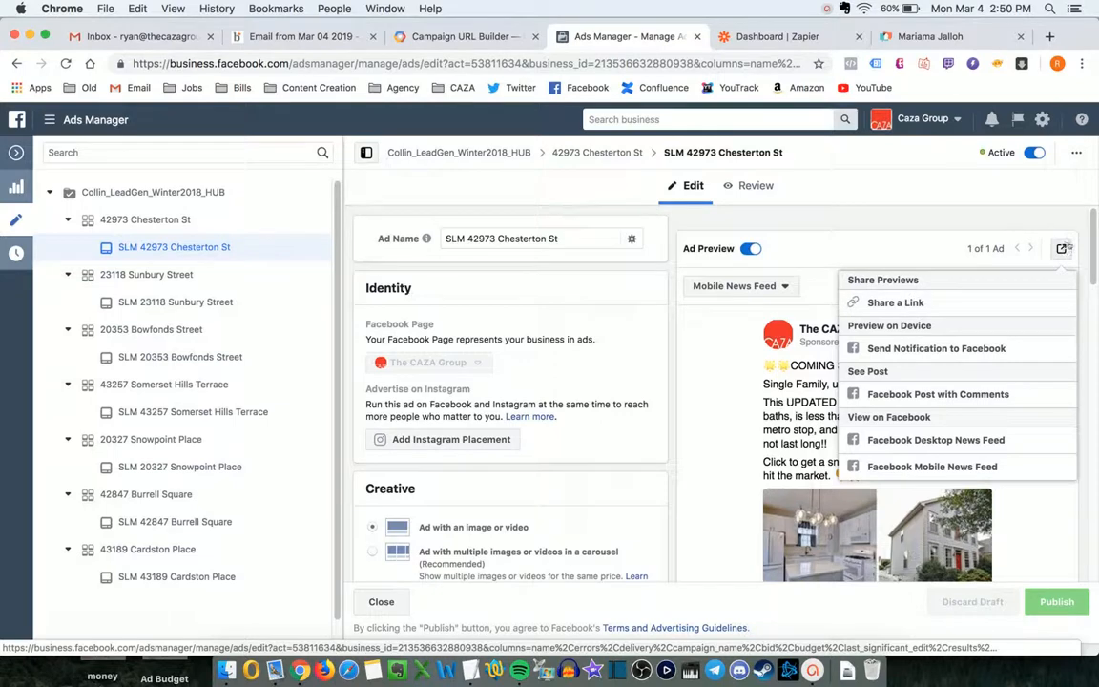
click(893, 302)
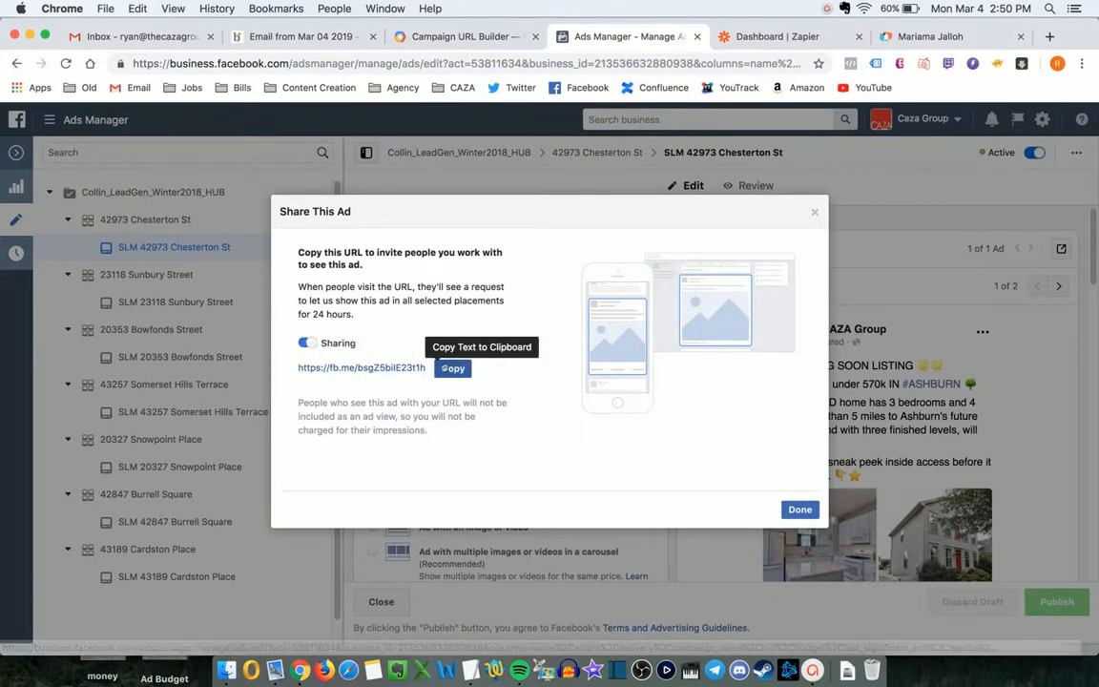
click(445, 368)
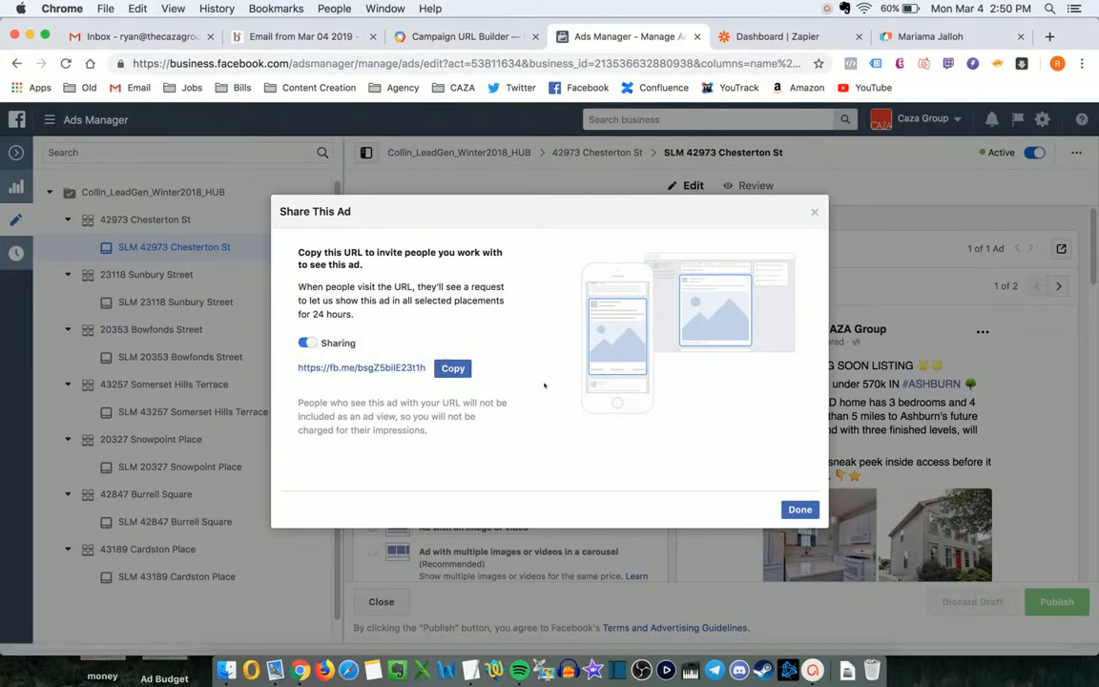
key(super+Tab)
key(super+Tab)
- Paste the fb.me share link at the end of the Agent Codes note, removing the duplicate copy
key(super+v)
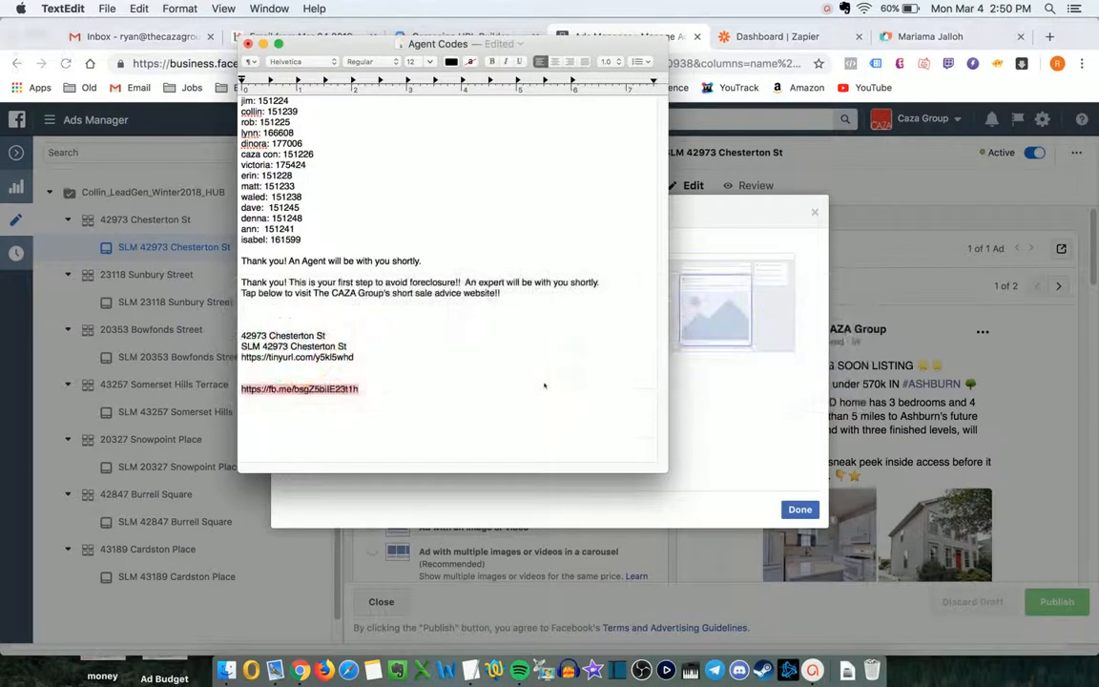
key(shift+super+Left)
key(Right)
key(Return)
key(Return)
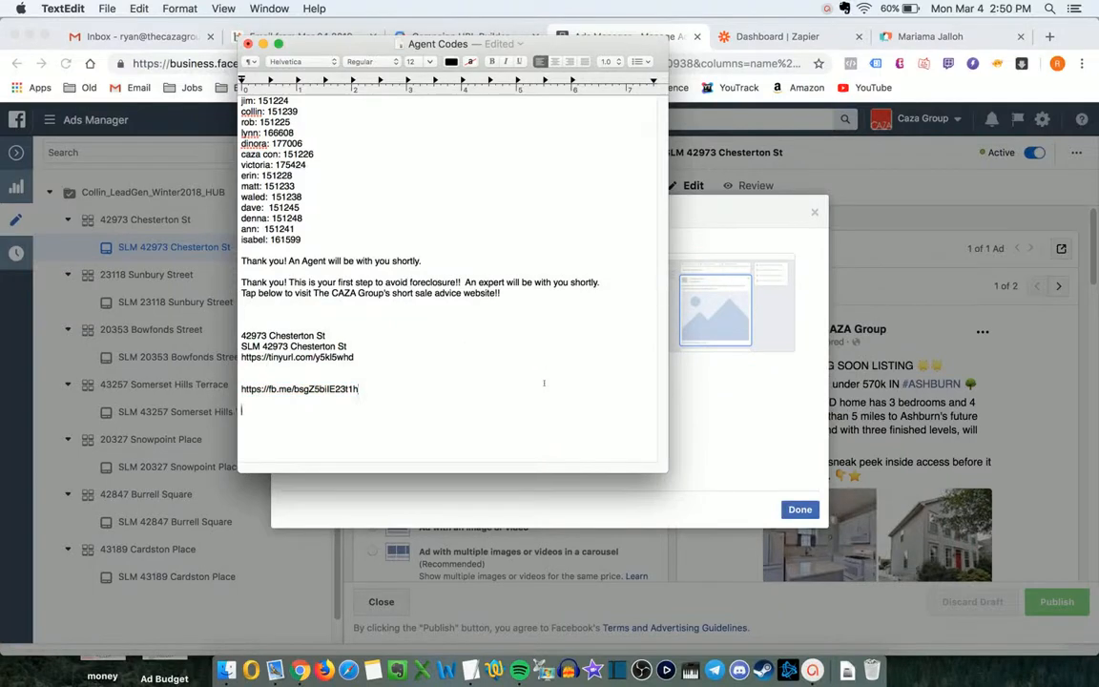
key(super+v)
key(Up)
key(shift+super+Left)
key(BackSpace)
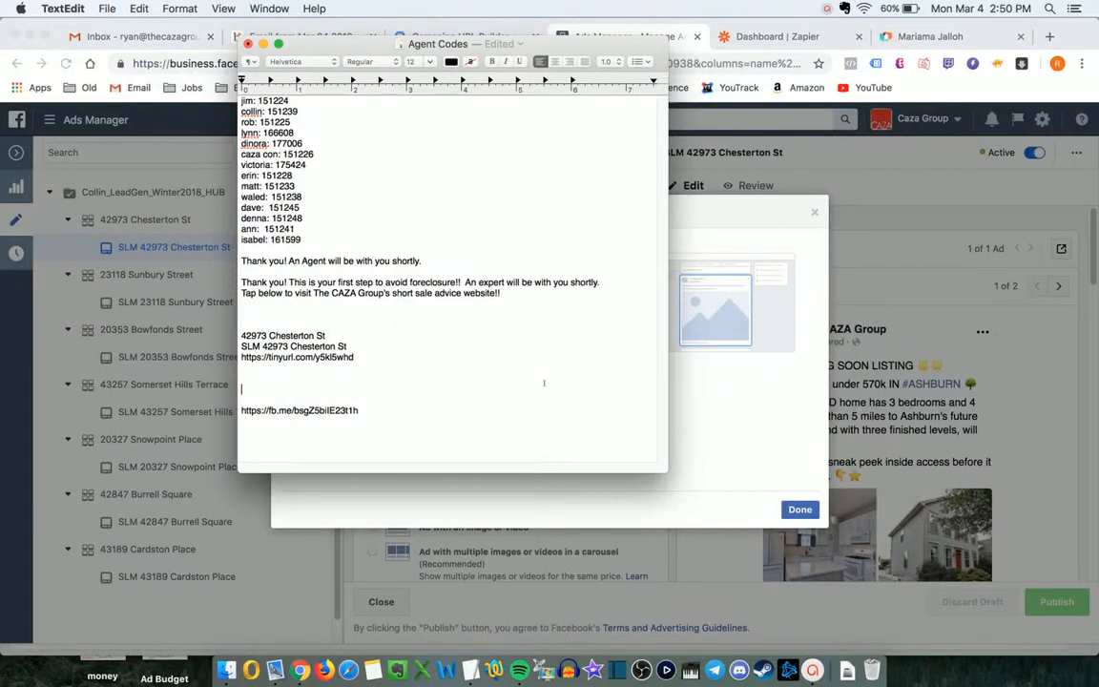
key(Up)
- Close the Share This Ad window and the ad editor in Ads Manager
key(super+Tab)
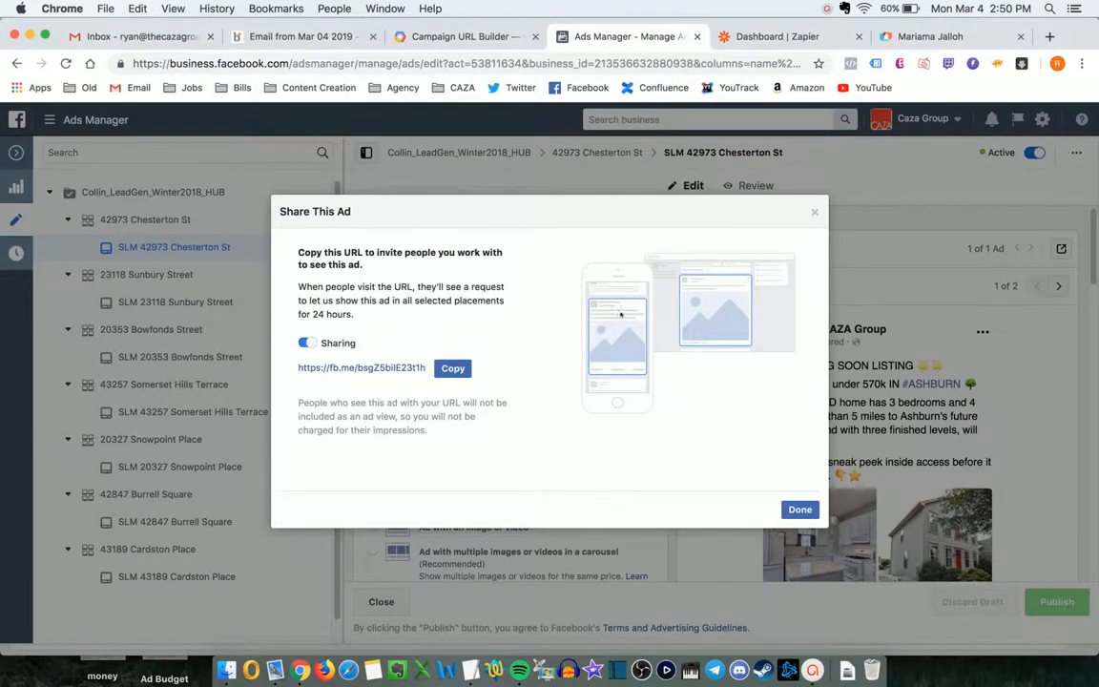
click(814, 212)
click(17, 152)
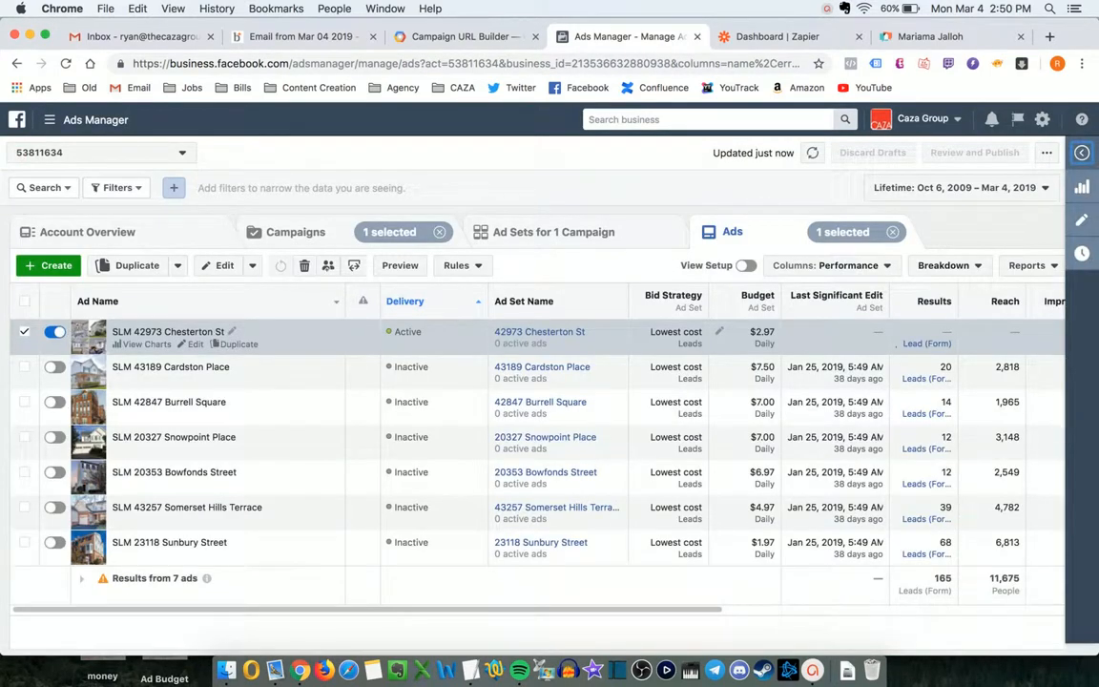
- Review the fb.me link line in the note while toggling Ads Manager between ad sets and ads
click(471, 669)
click(387, 421)
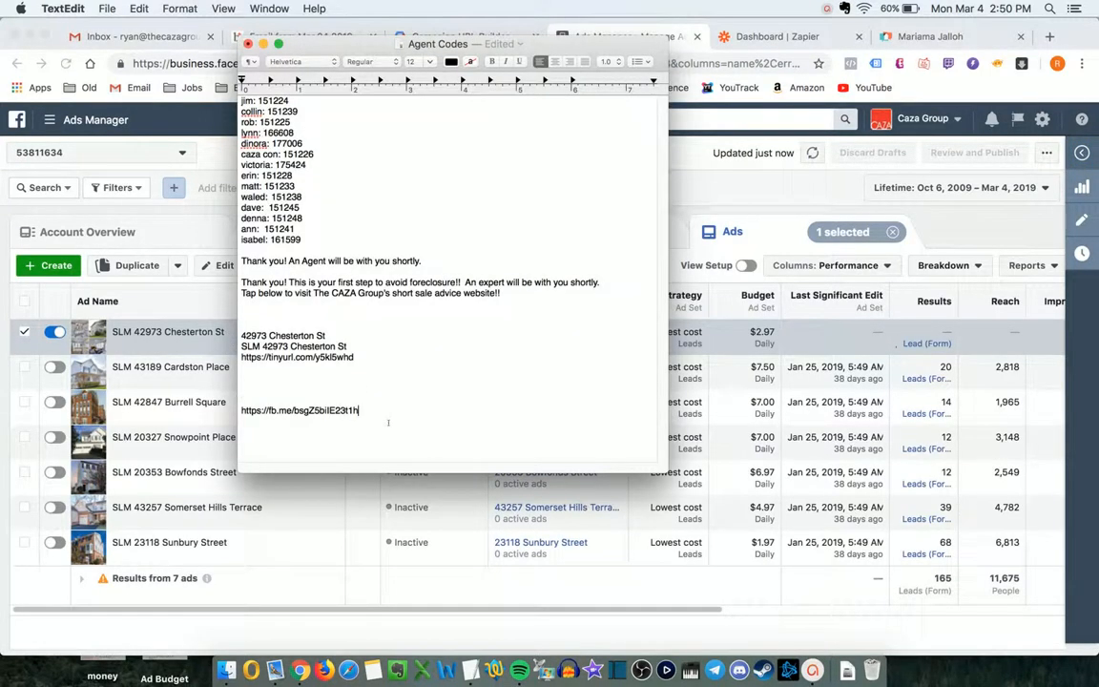
triple_click(389, 423)
key(super+Tab)
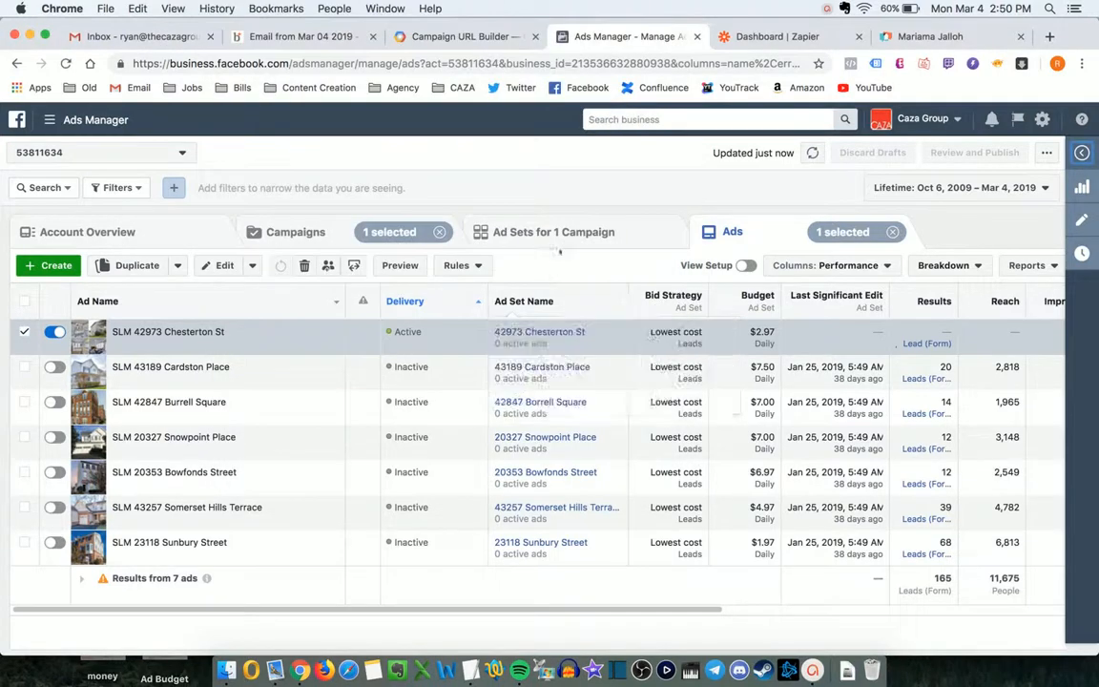
click(534, 231)
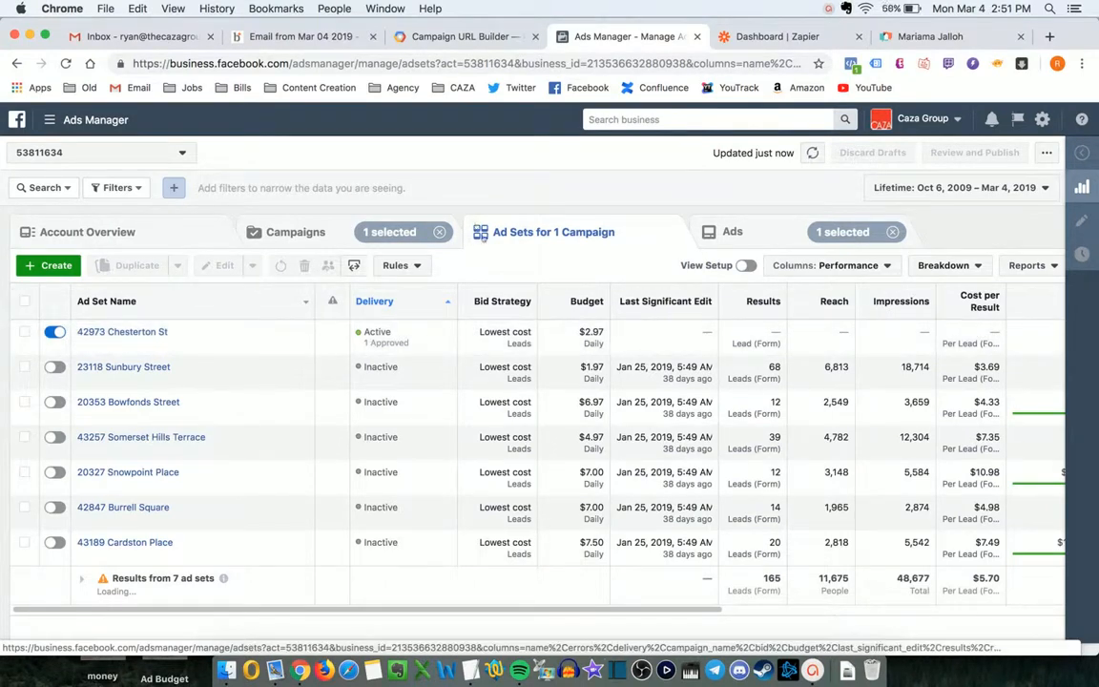
key(super+Tab)
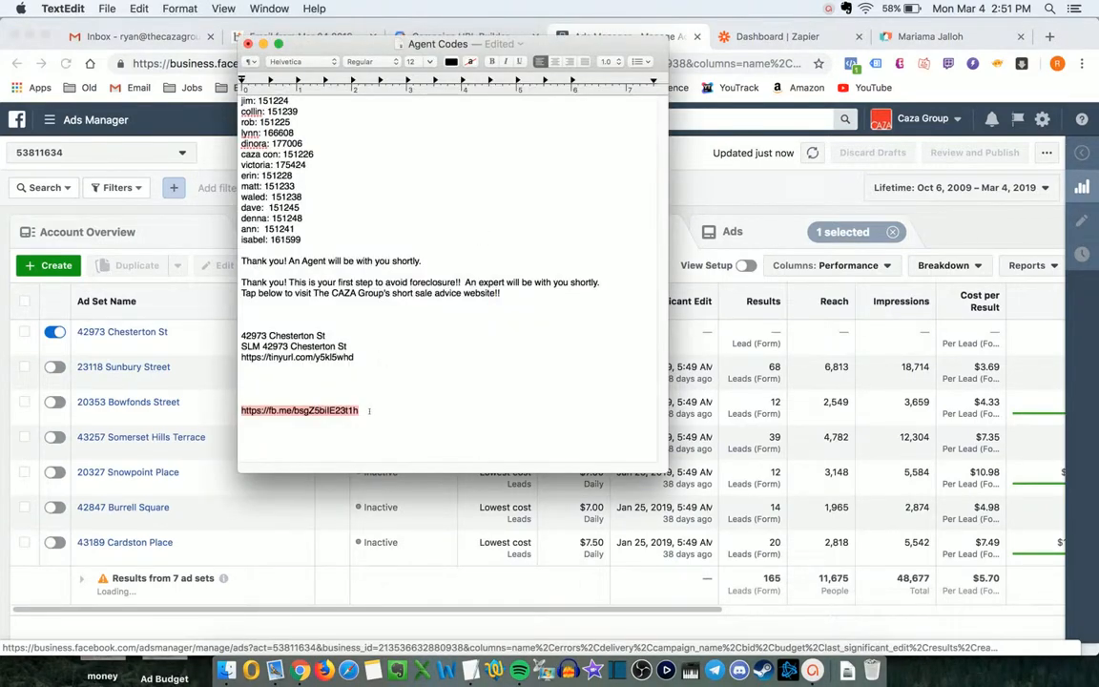
click(369, 410)
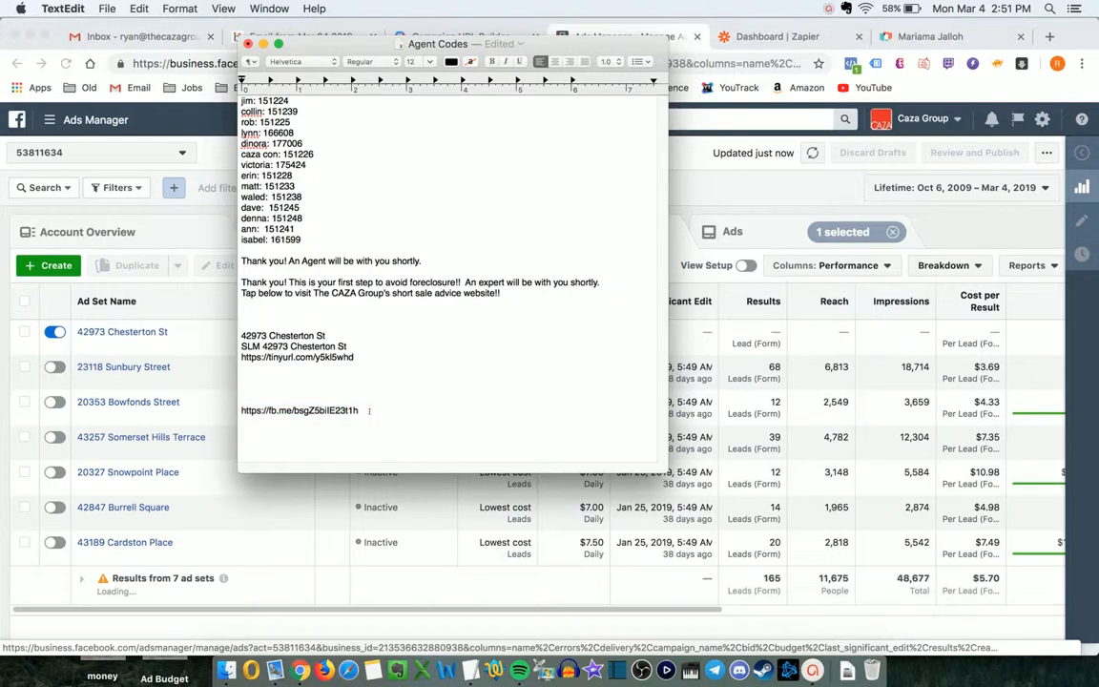
click(750, 218)
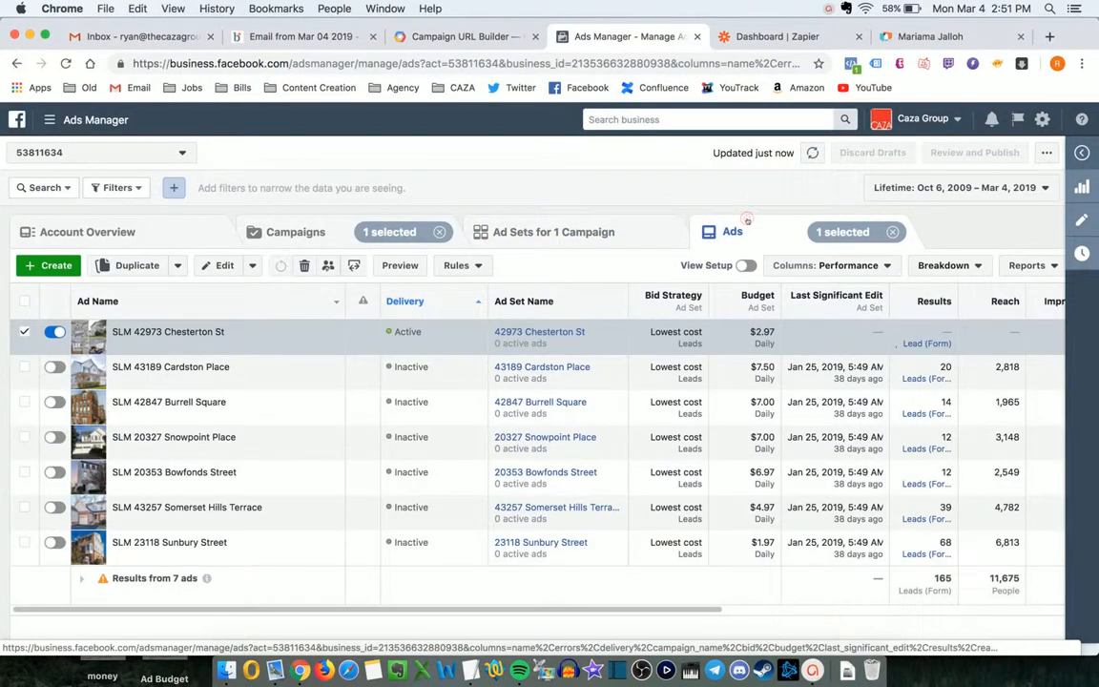
key(super+Tab)
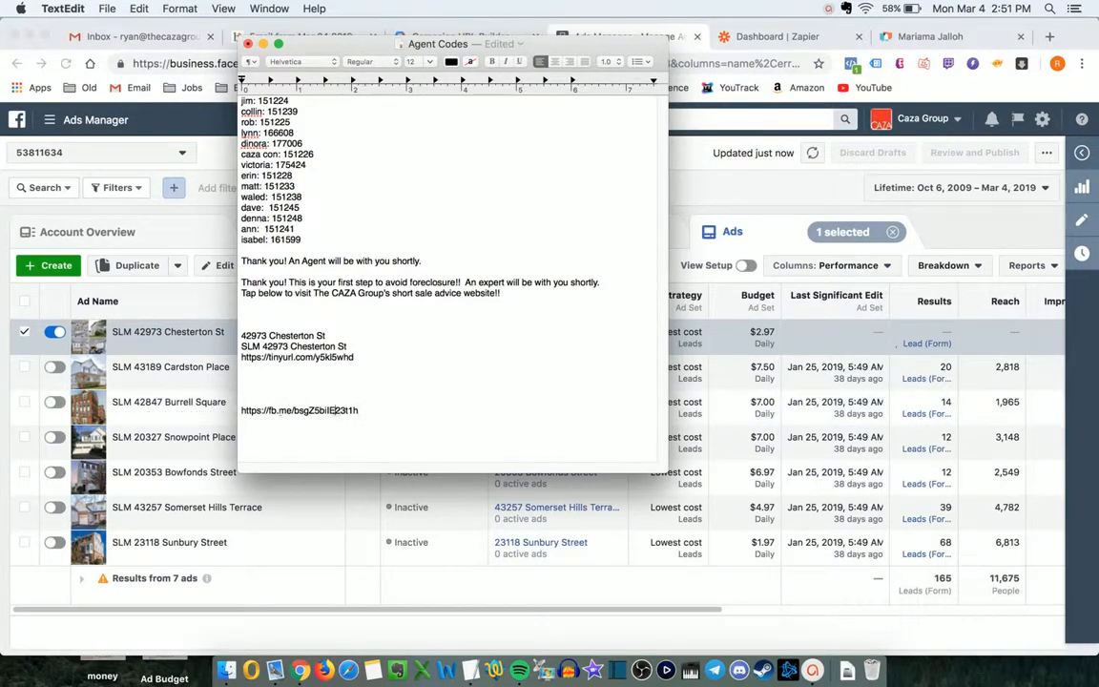
drag(336, 410, 229, 401)
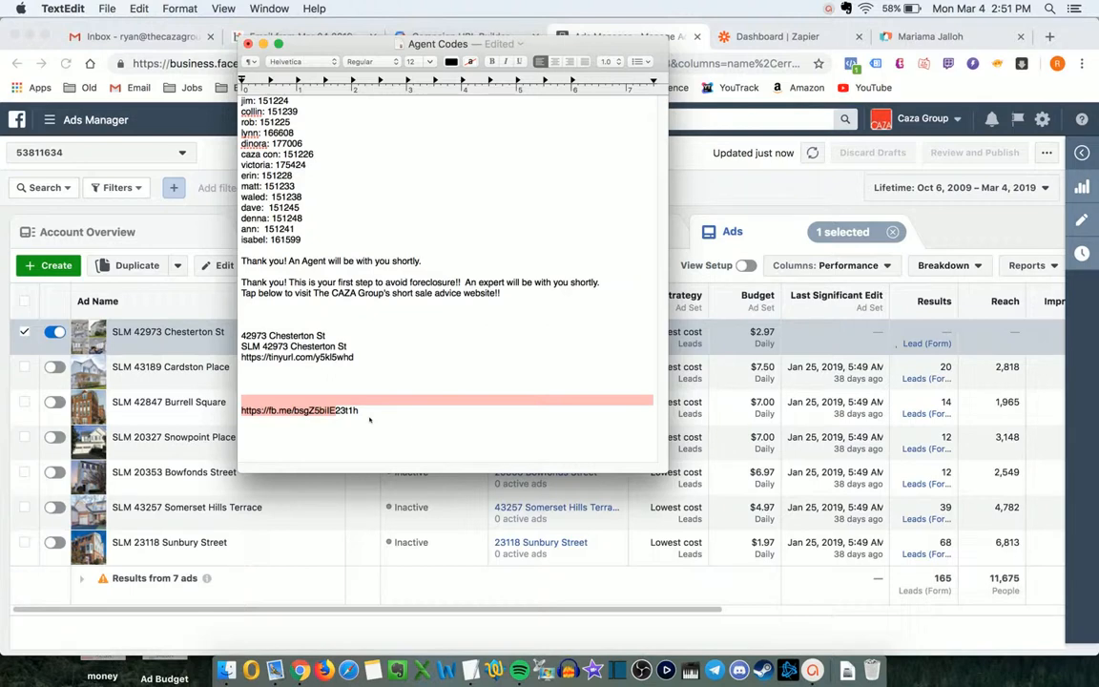
click(369, 418)
click(738, 208)
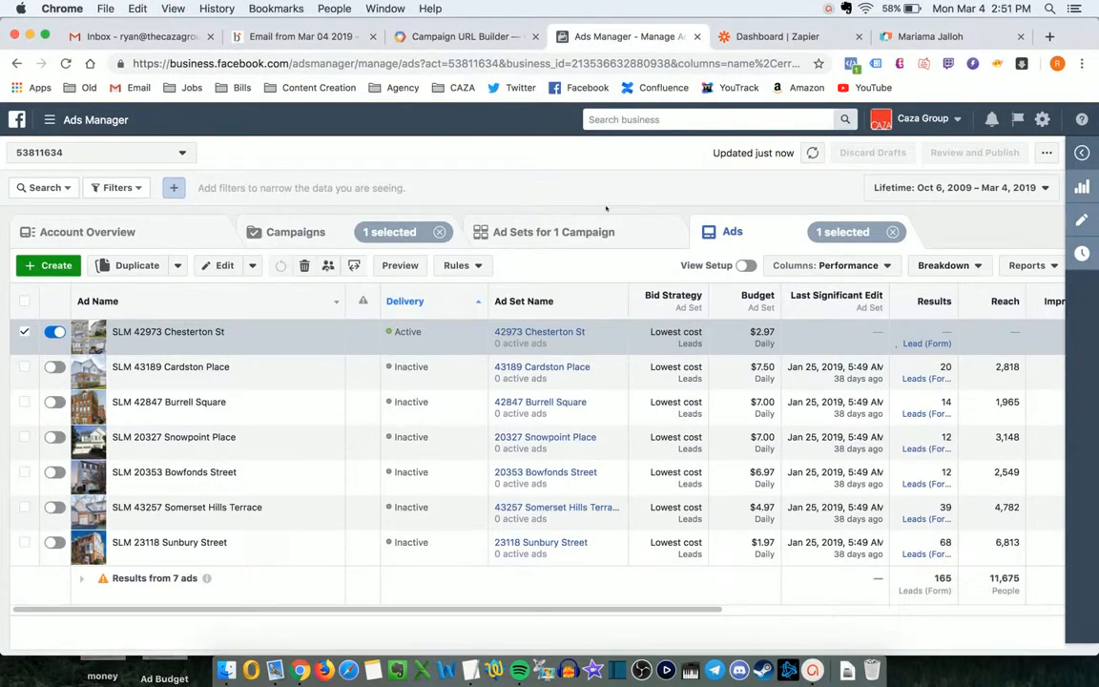
- Recheck the Chesterton St ad's settings, close its editor, and move to the Zapier dashboard
click(530, 214)
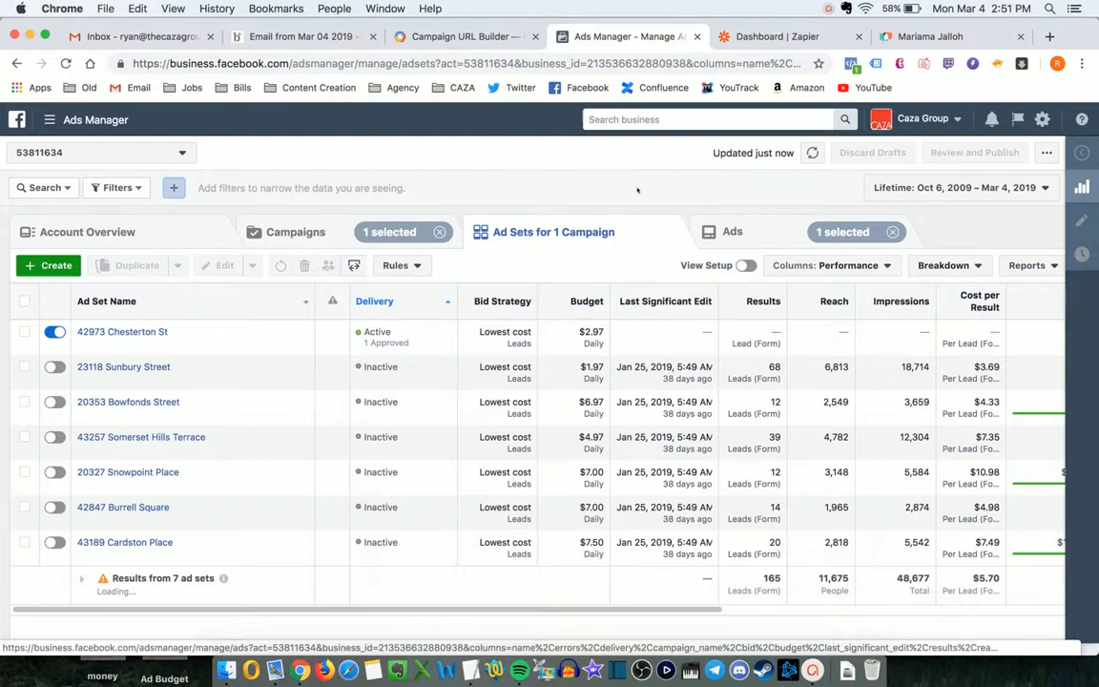
click(751, 223)
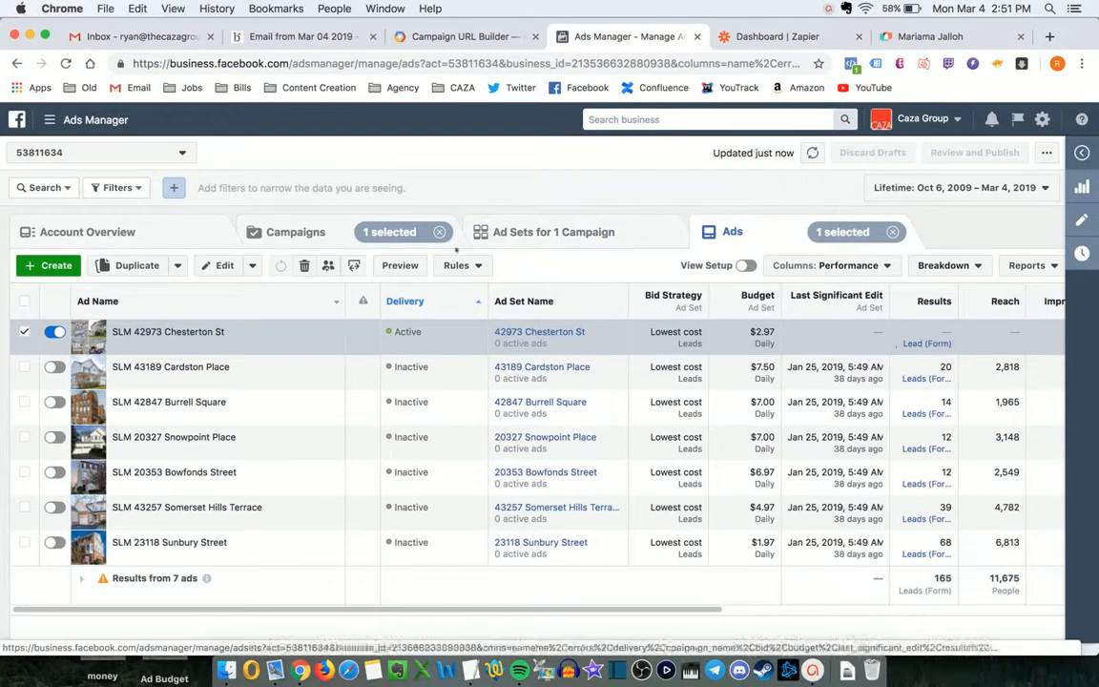
click(194, 344)
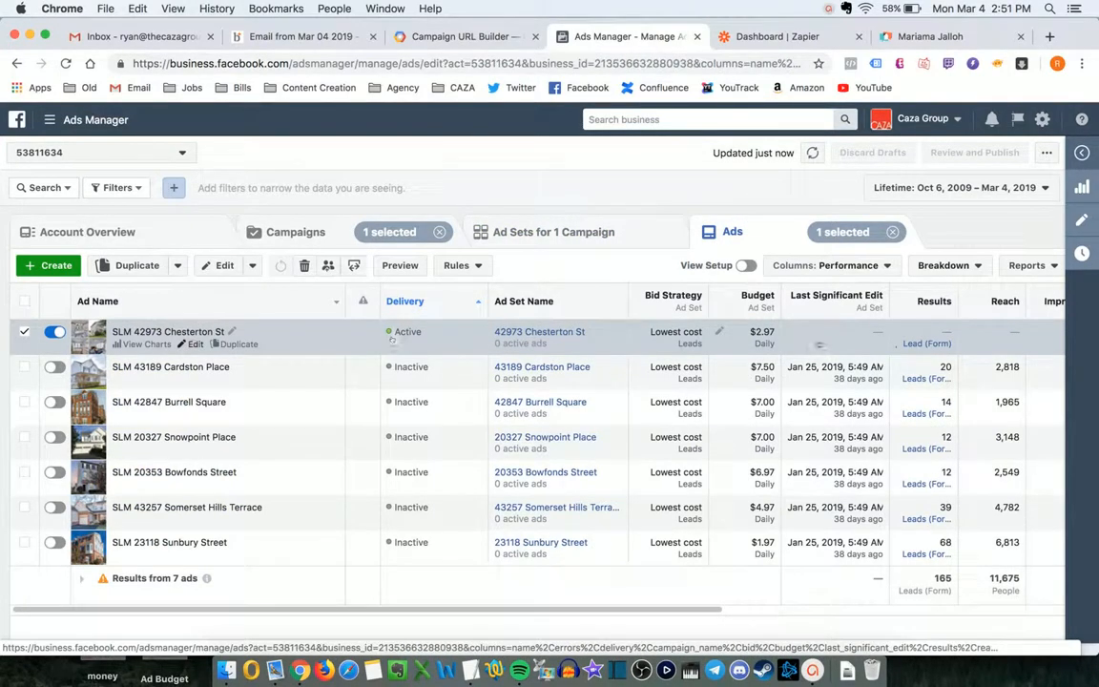
scroll(889, 359, down, 2)
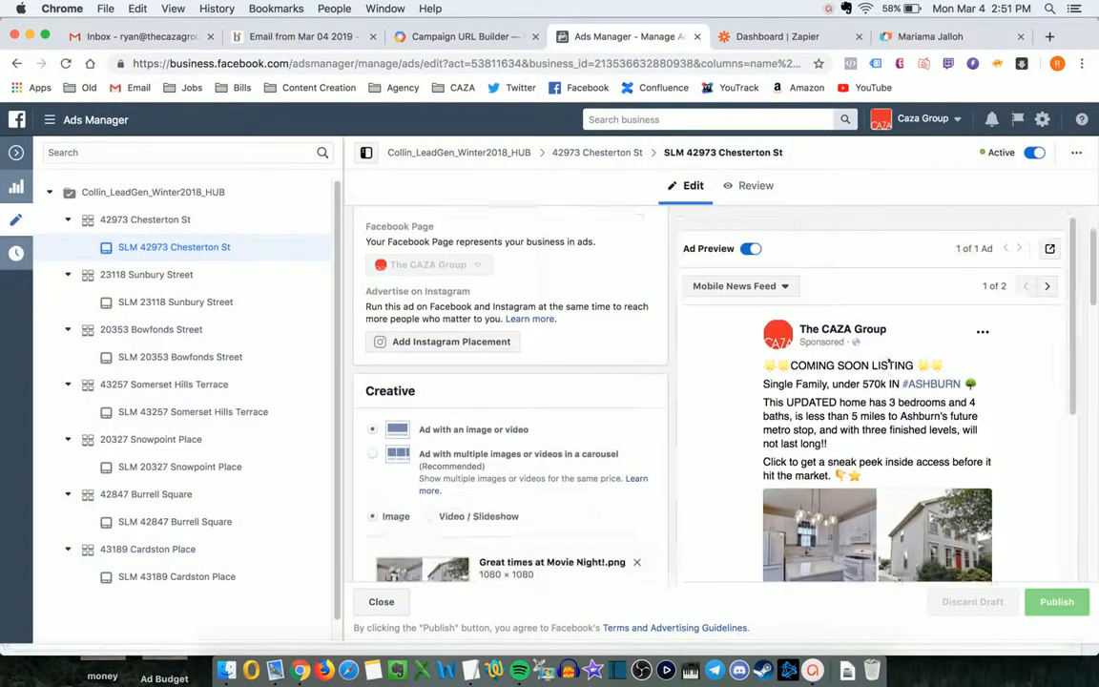
scroll(887, 358, down, 2)
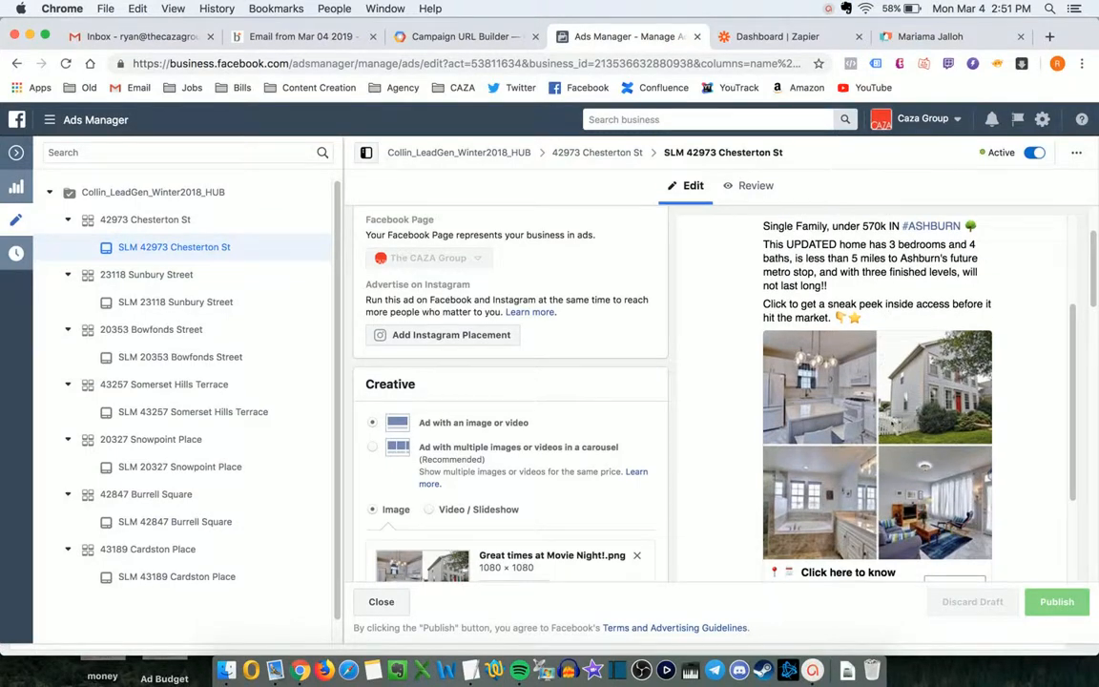
scroll(891, 426, down, 2)
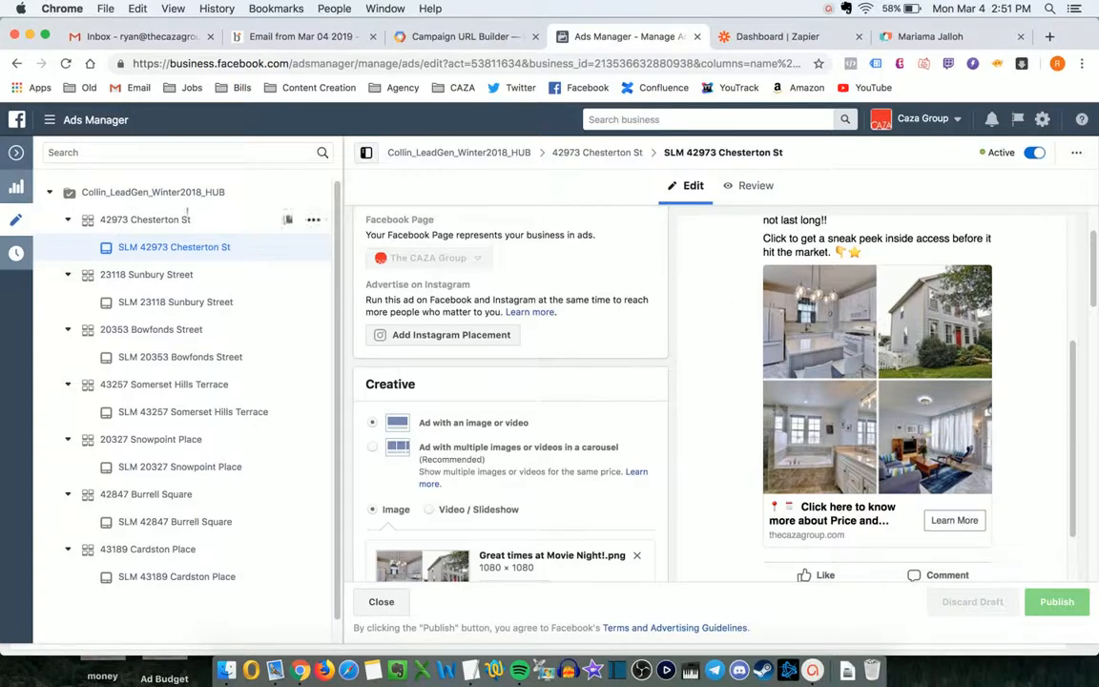
click(16, 154)
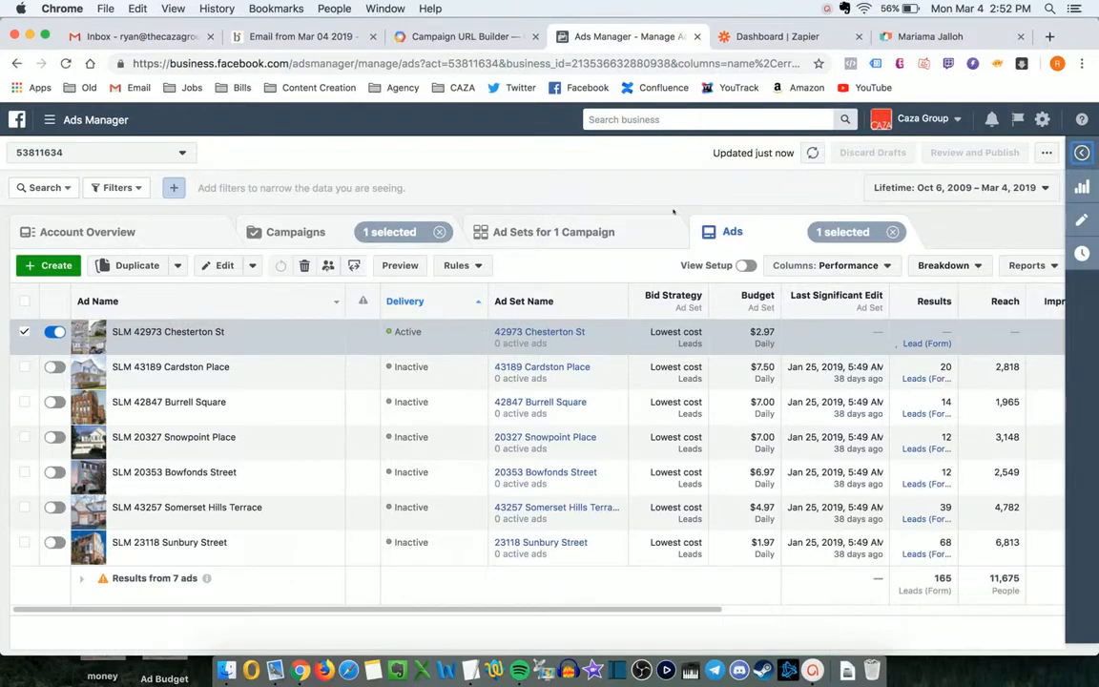
click(762, 38)
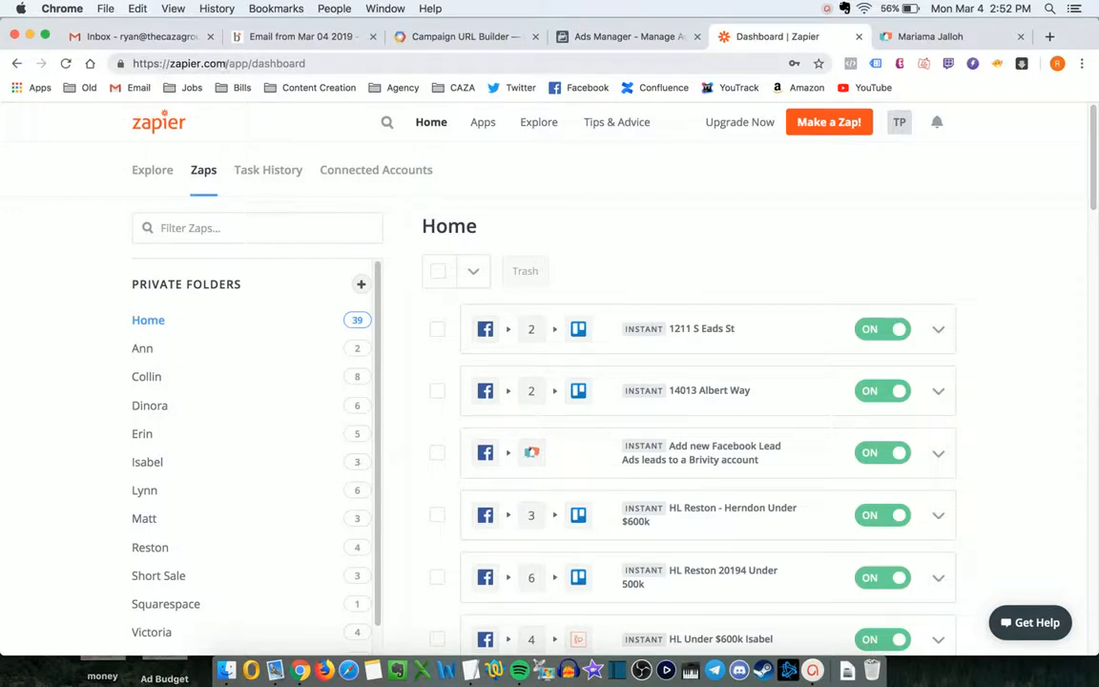
- Browse Zapier's Explore page and the Private Folders list, then return to Ads Manager
drag(226, 64, 165, 64)
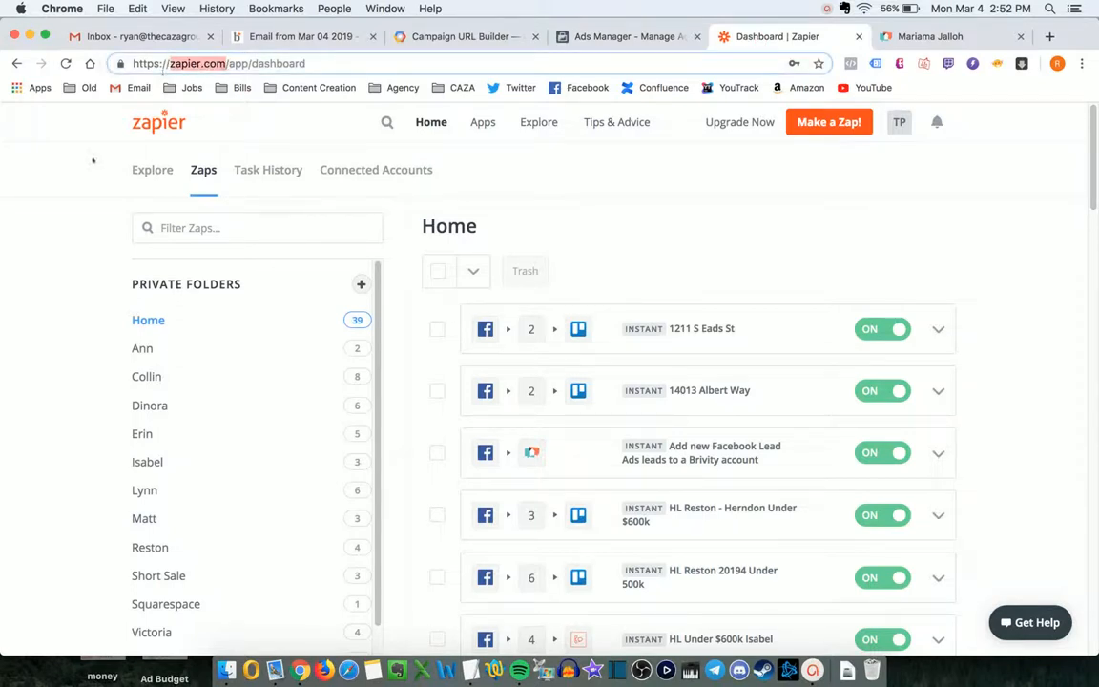
click(145, 169)
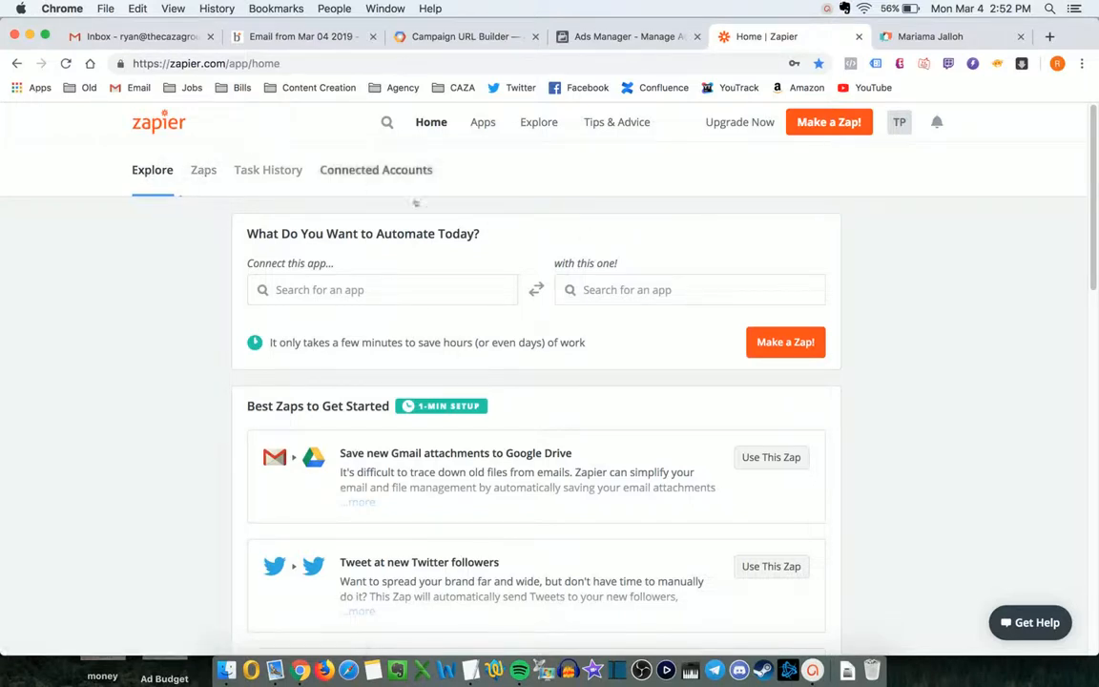
click(204, 171)
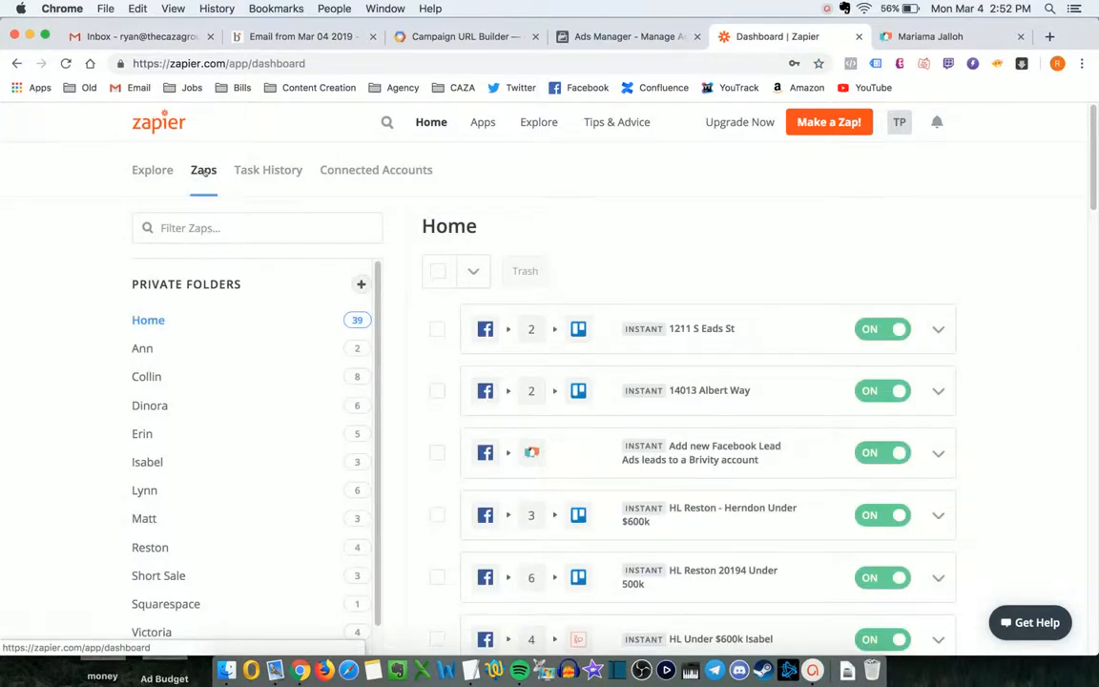
scroll(228, 343, down, 1)
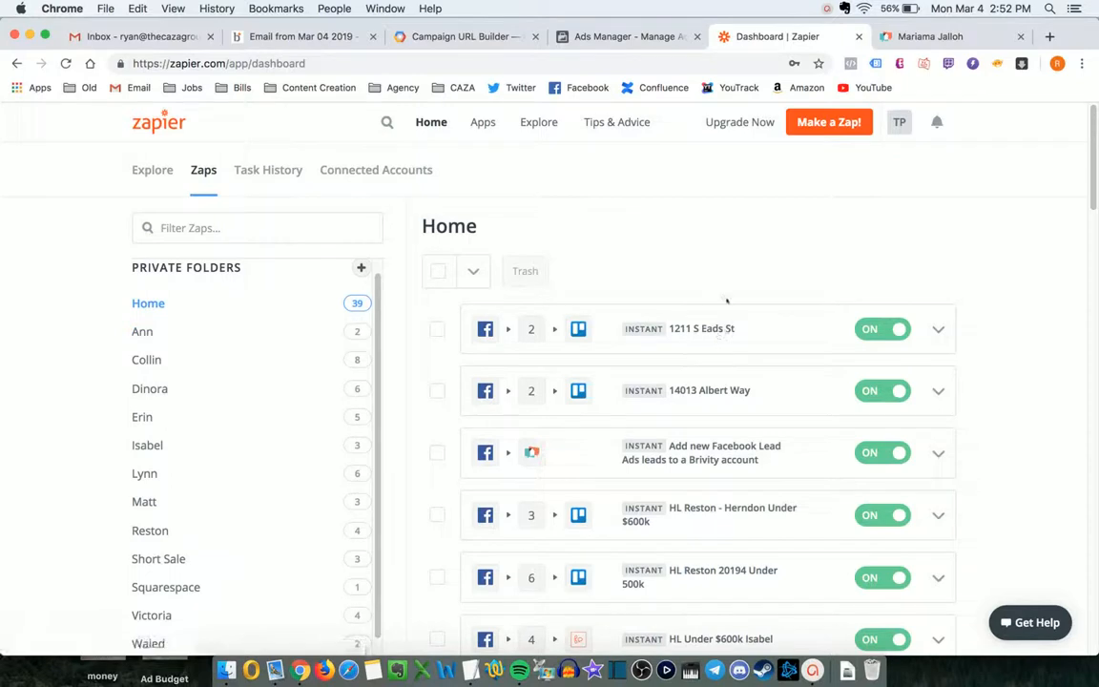
scroll(727, 302, down, 3)
scroll(727, 301, up, 3)
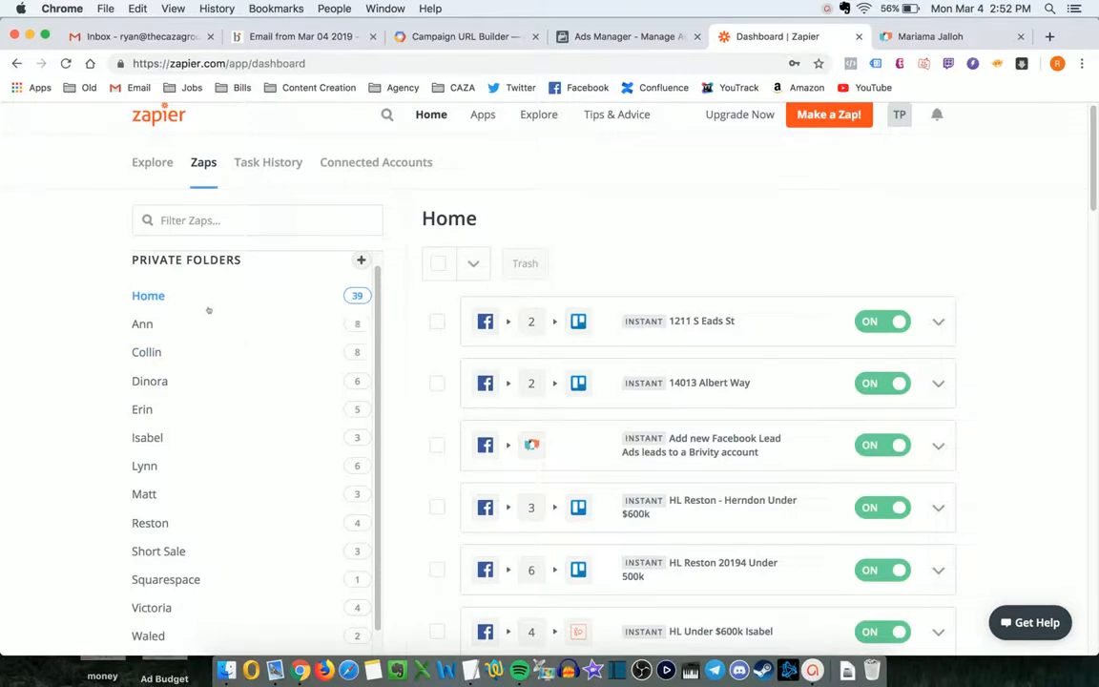
scroll(210, 307, down, 2)
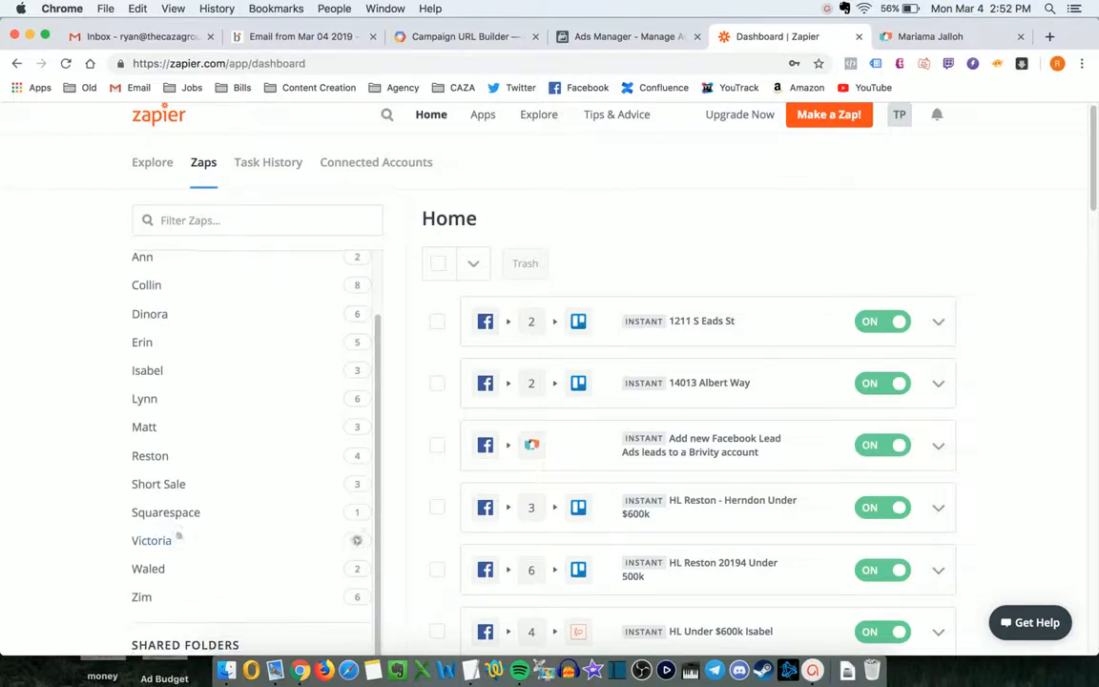
scroll(202, 400, up, 2)
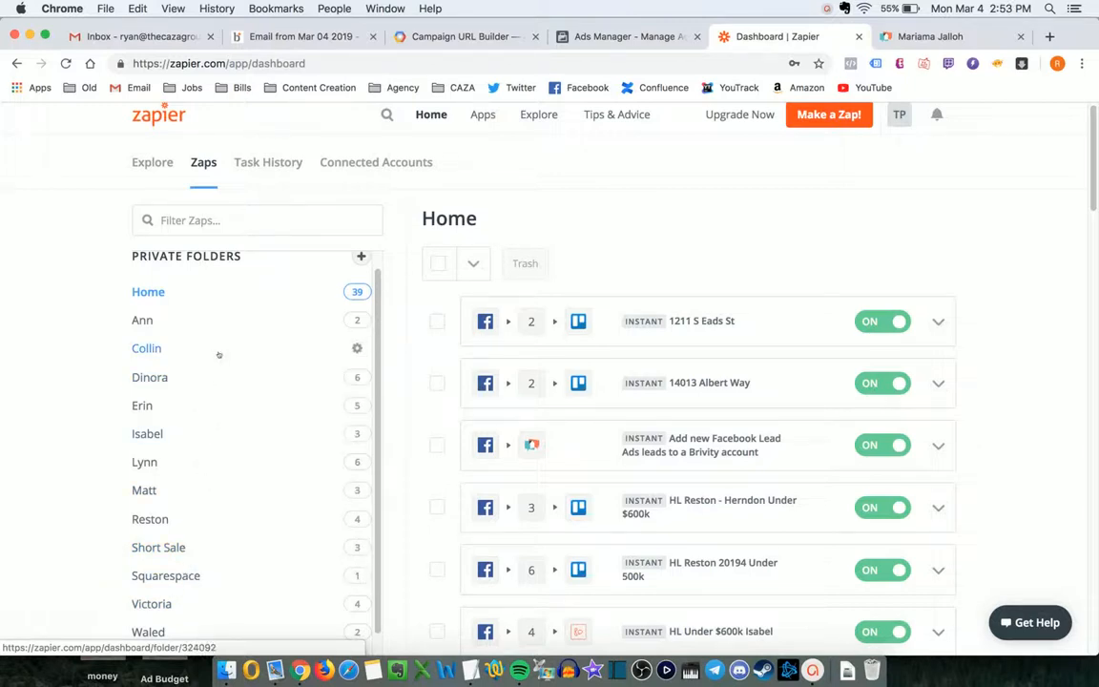
key(ctrl+shift+Tab)
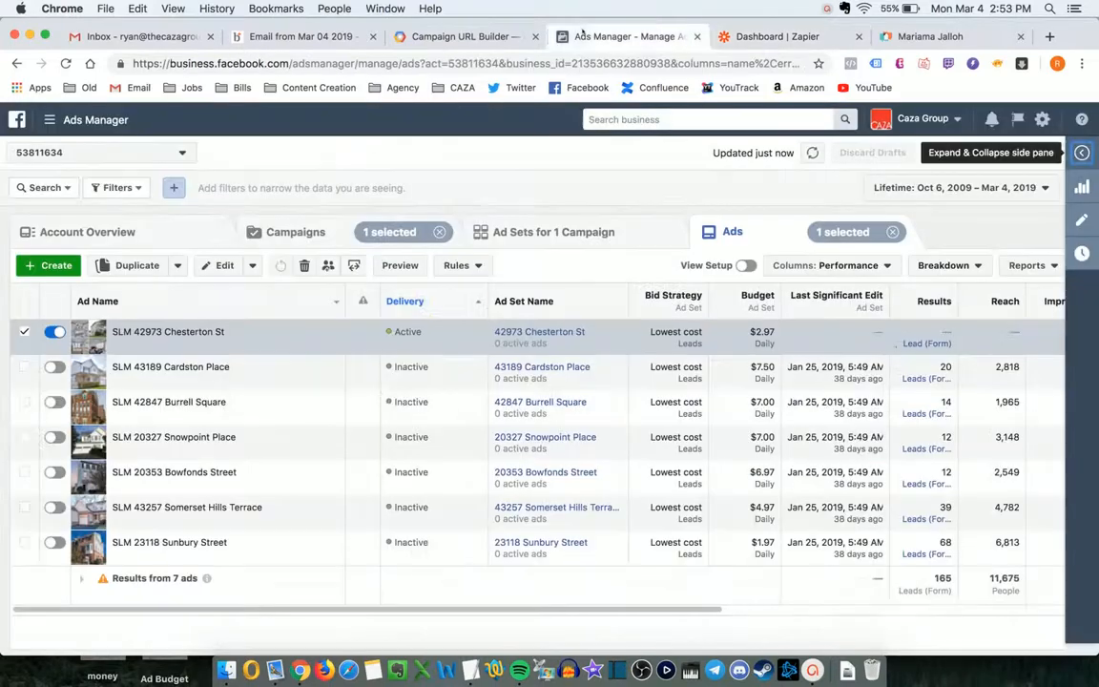
click(277, 229)
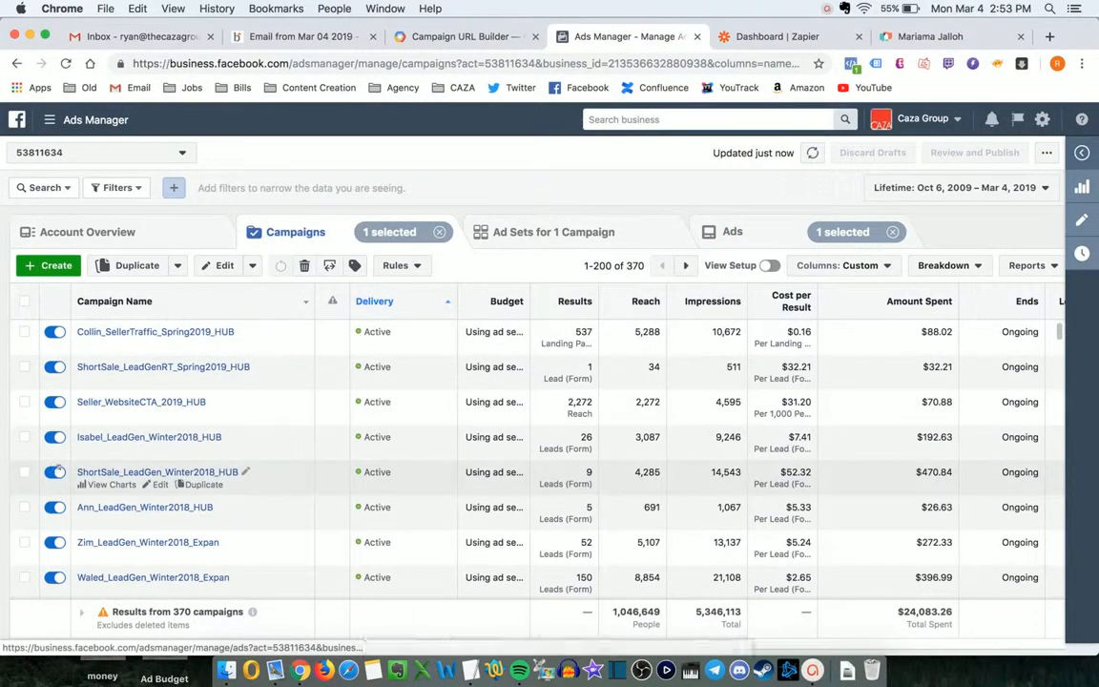
scroll(58, 467, down, 2)
scroll(59, 468, down, 3)
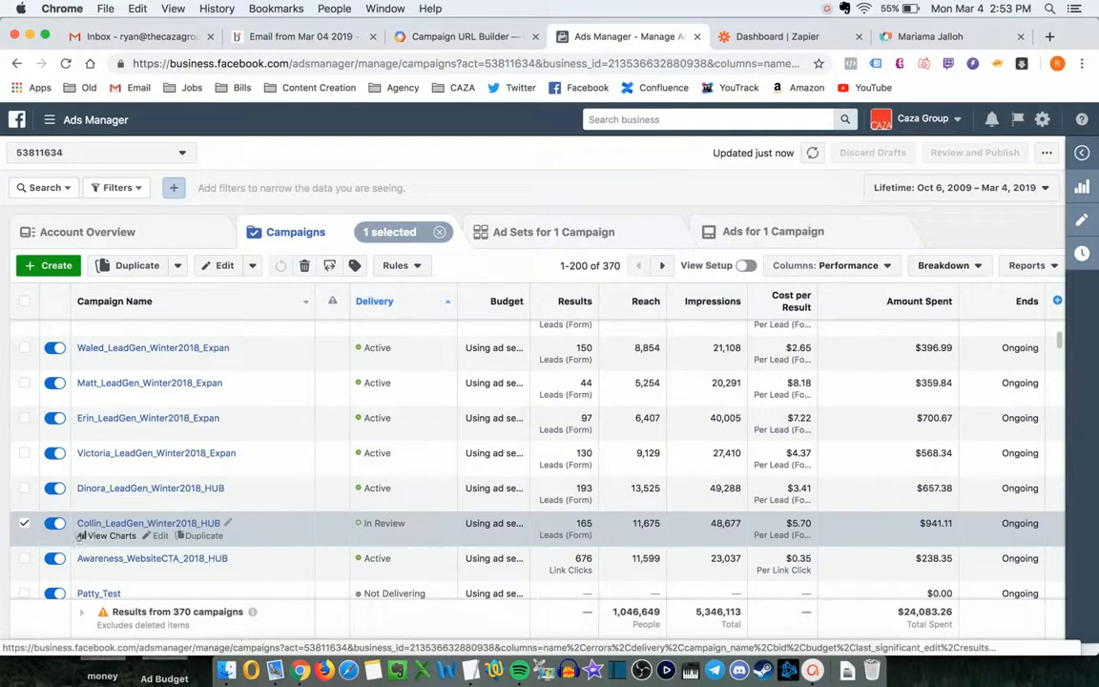
click(500, 231)
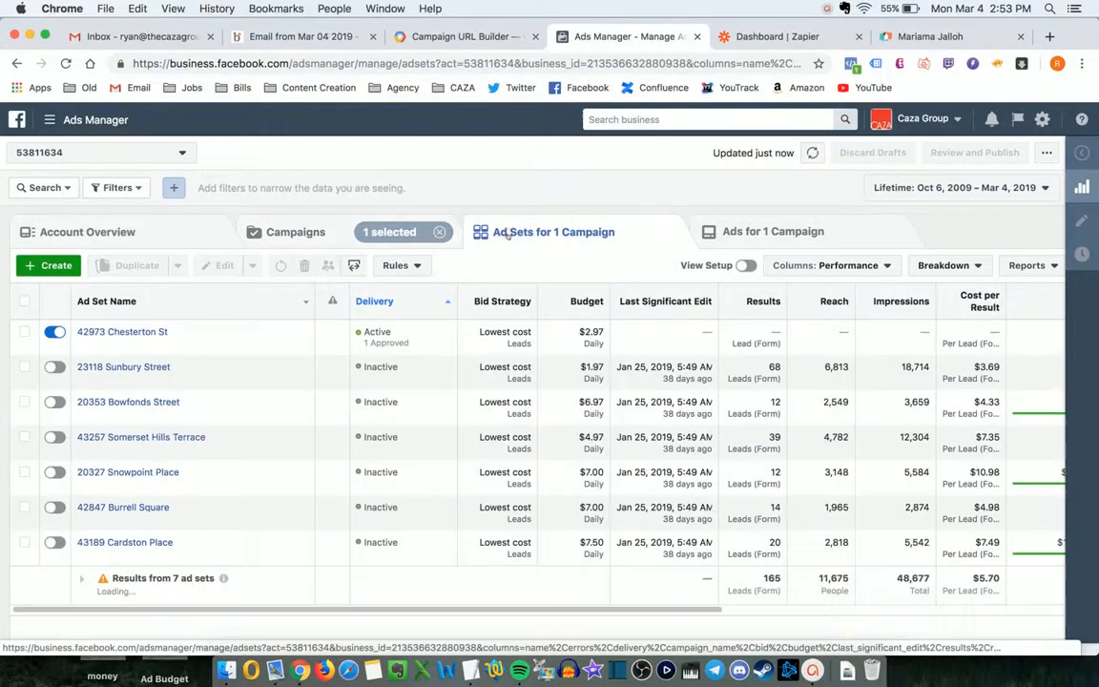
click(820, 238)
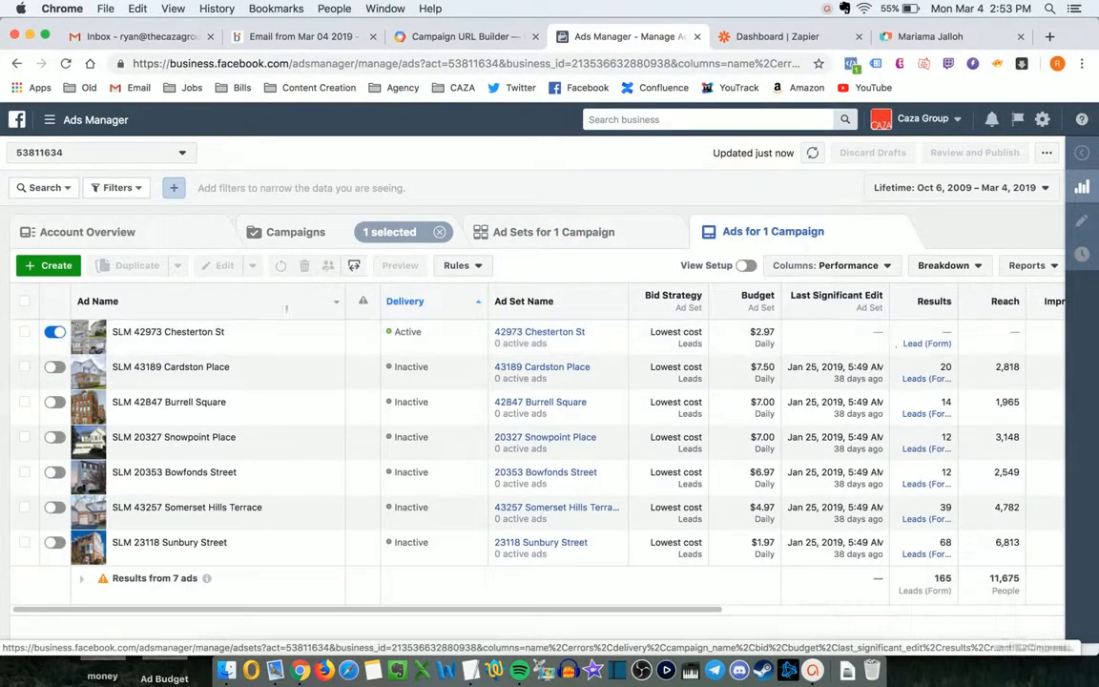
click(614, 238)
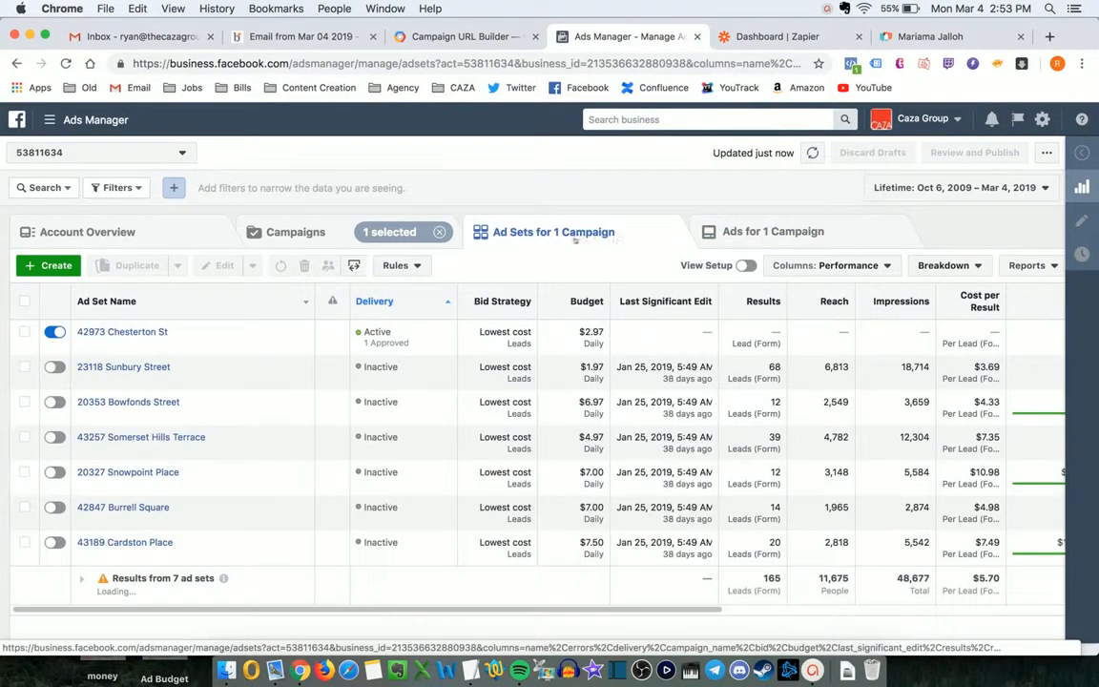
- Select the fb.me short link in the Agent Codes note and go to the Zapier dashboard
key(super+Tab)
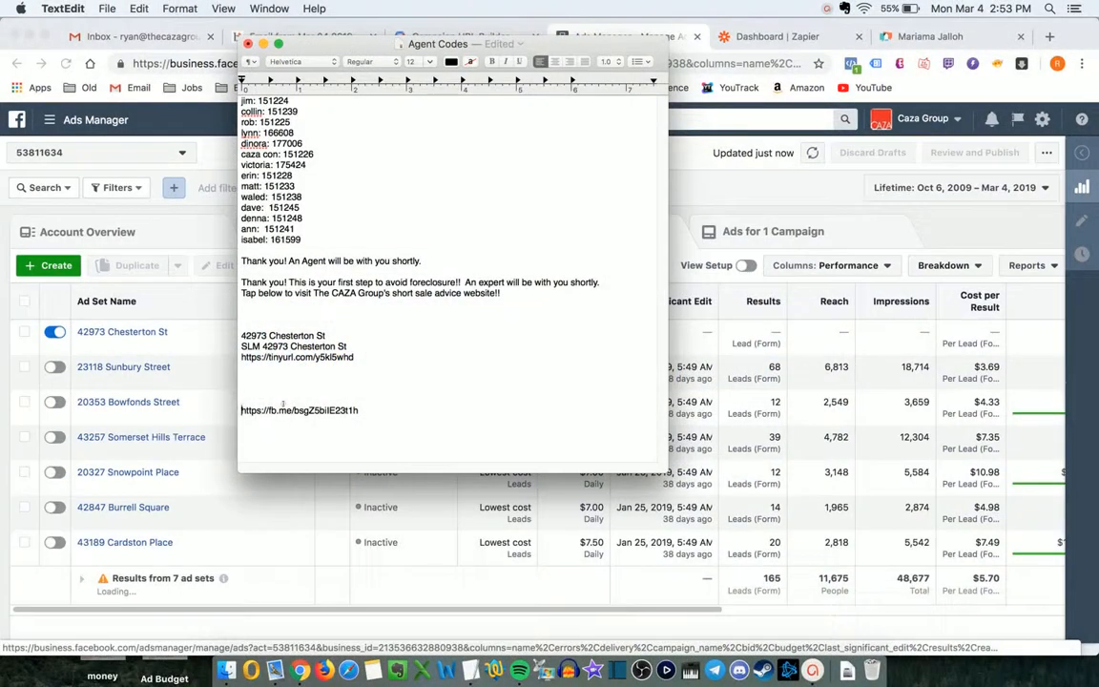
triple_click(282, 408)
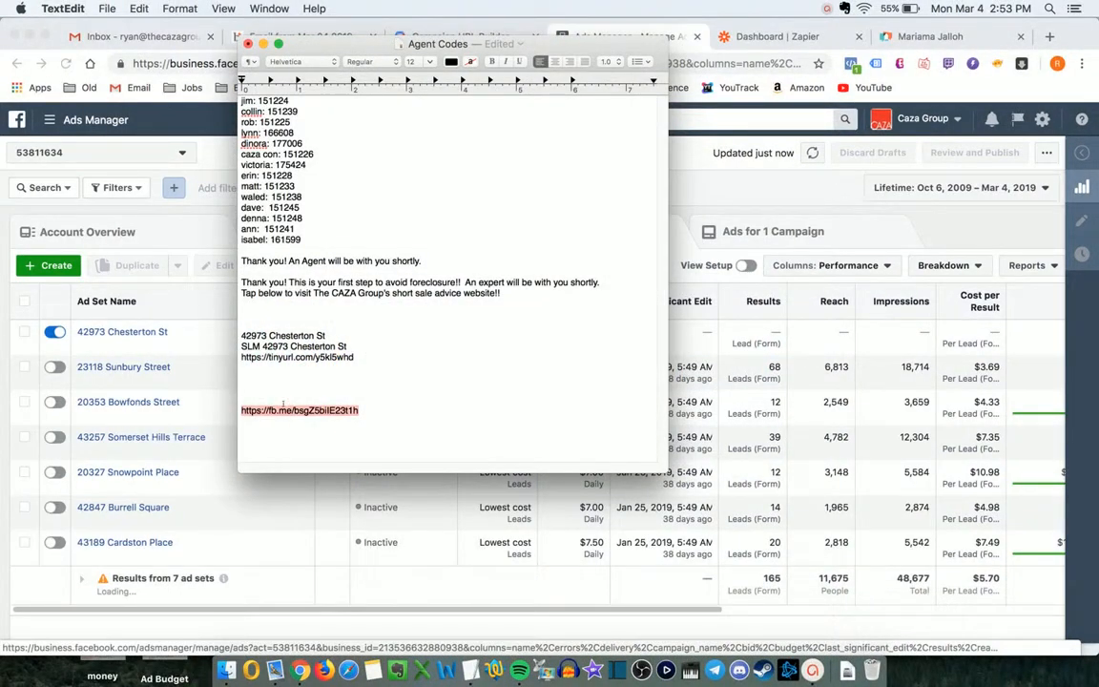
key(super+Tab)
key(ctrl+Tab)
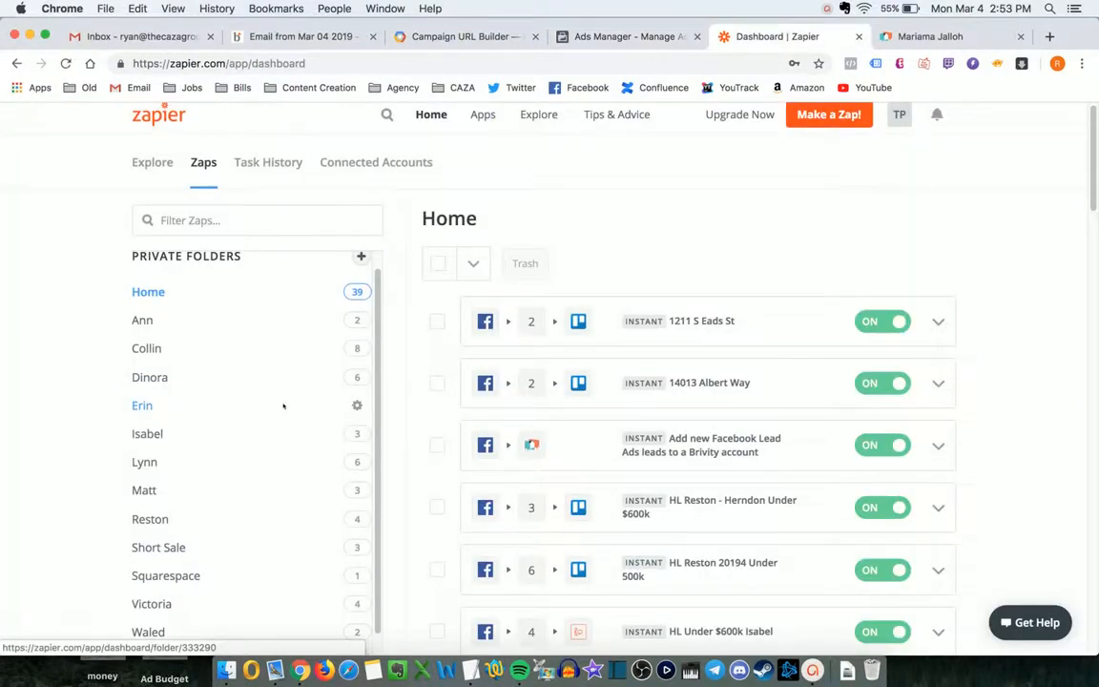
click(171, 351)
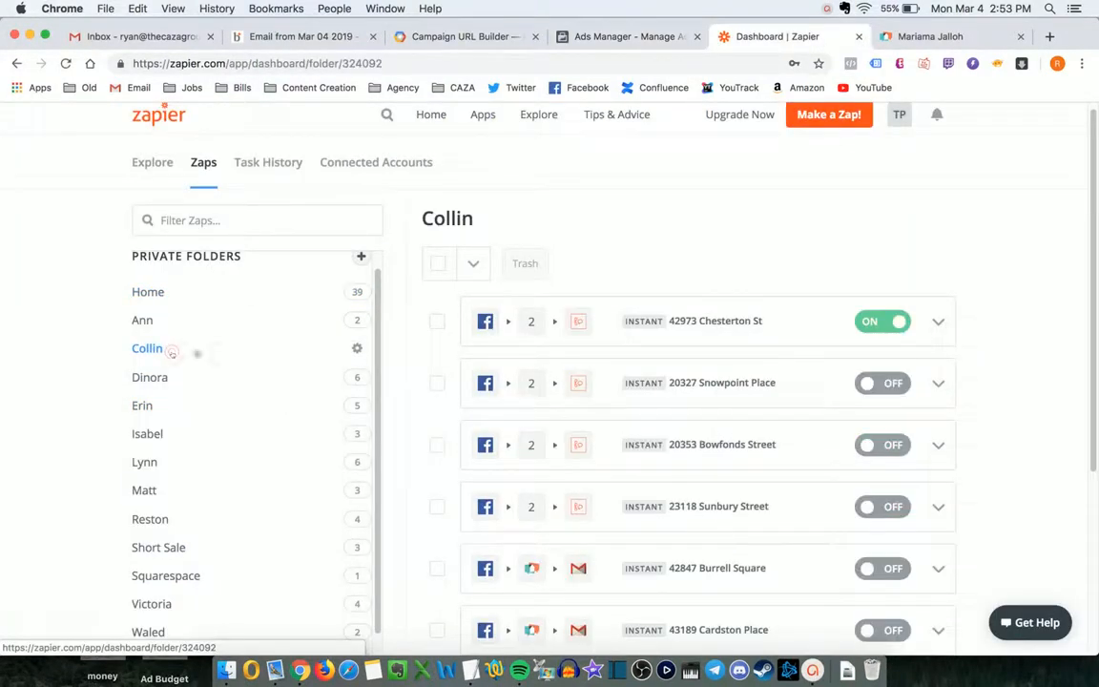
scroll(788, 340, down, 3)
scroll(789, 340, up, 1)
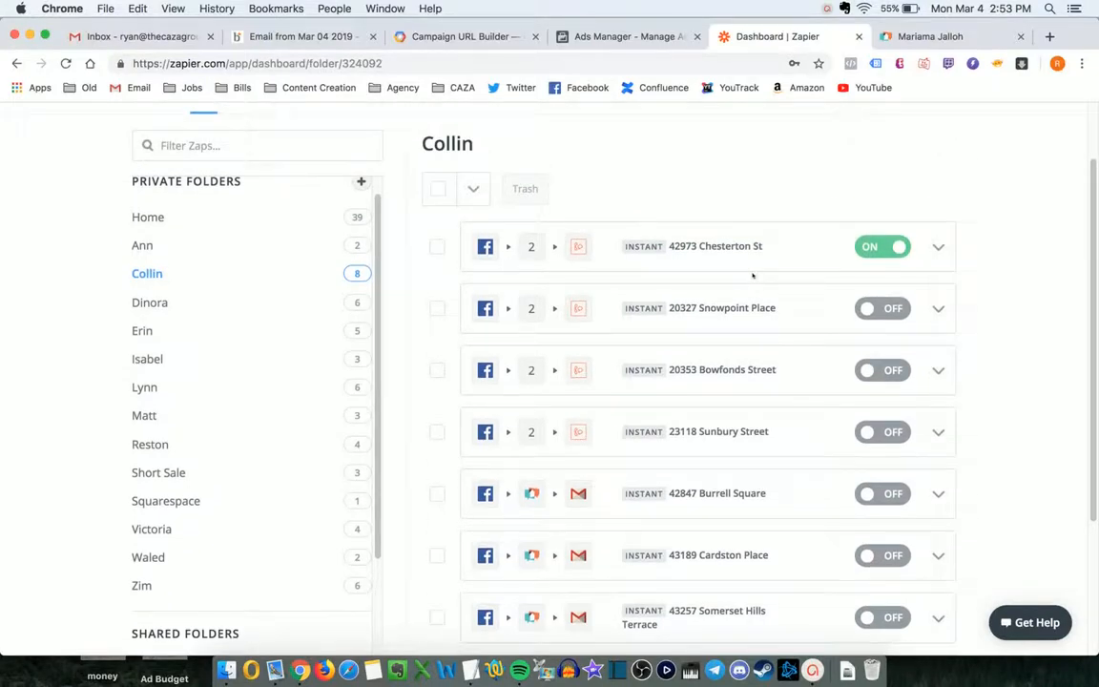
scroll(751, 277, down, 3)
scroll(782, 441, up, 2)
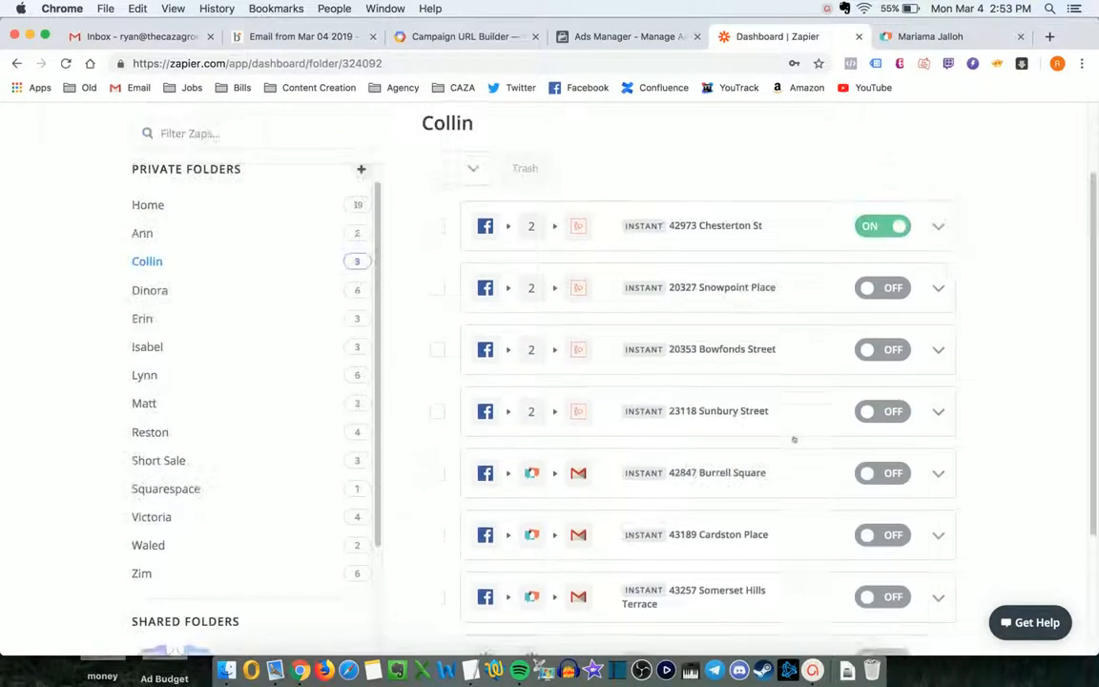
scroll(794, 440, up, 2)
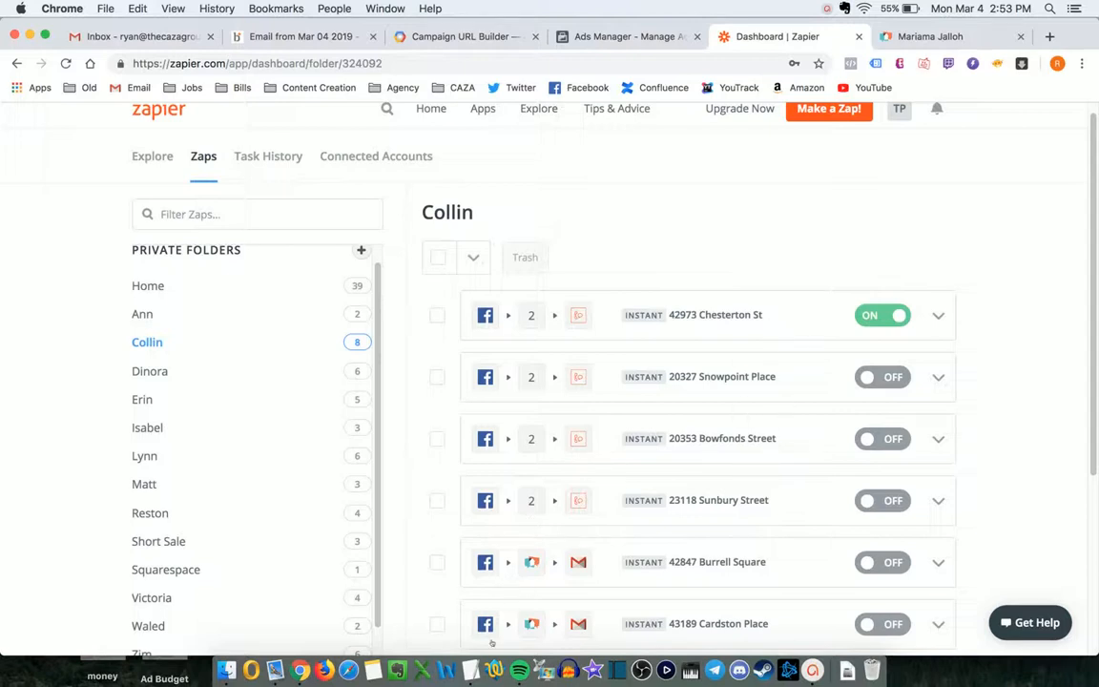
click(445, 670)
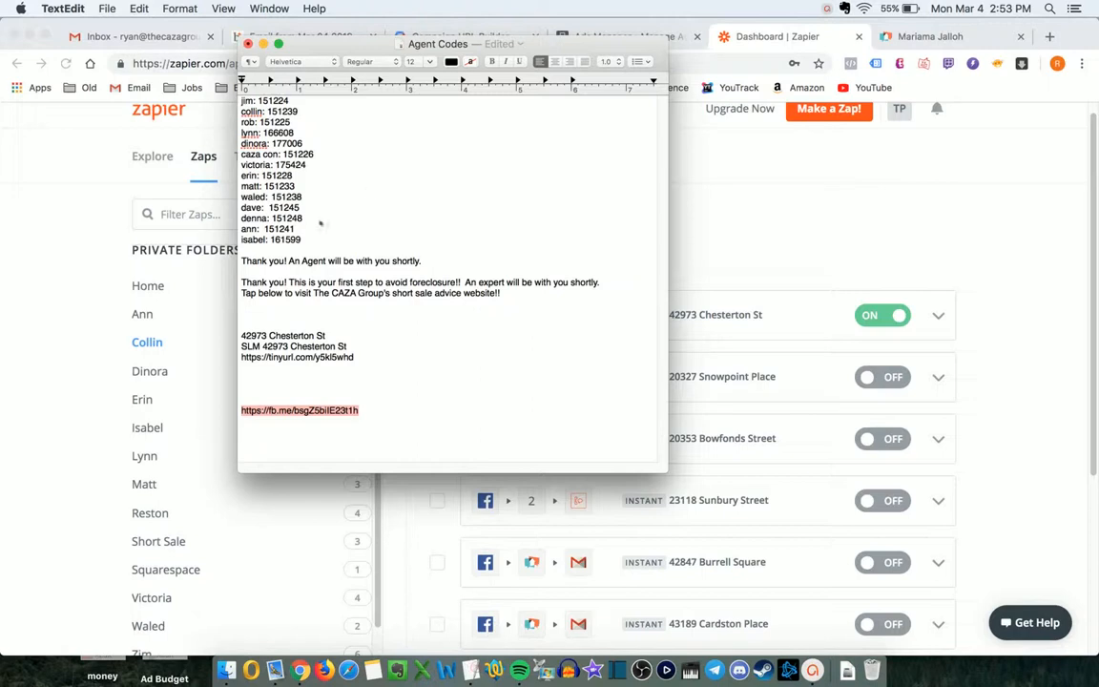
- Look up the listing agent's code number in the Agent Codes list
drag(307, 241, 243, 100)
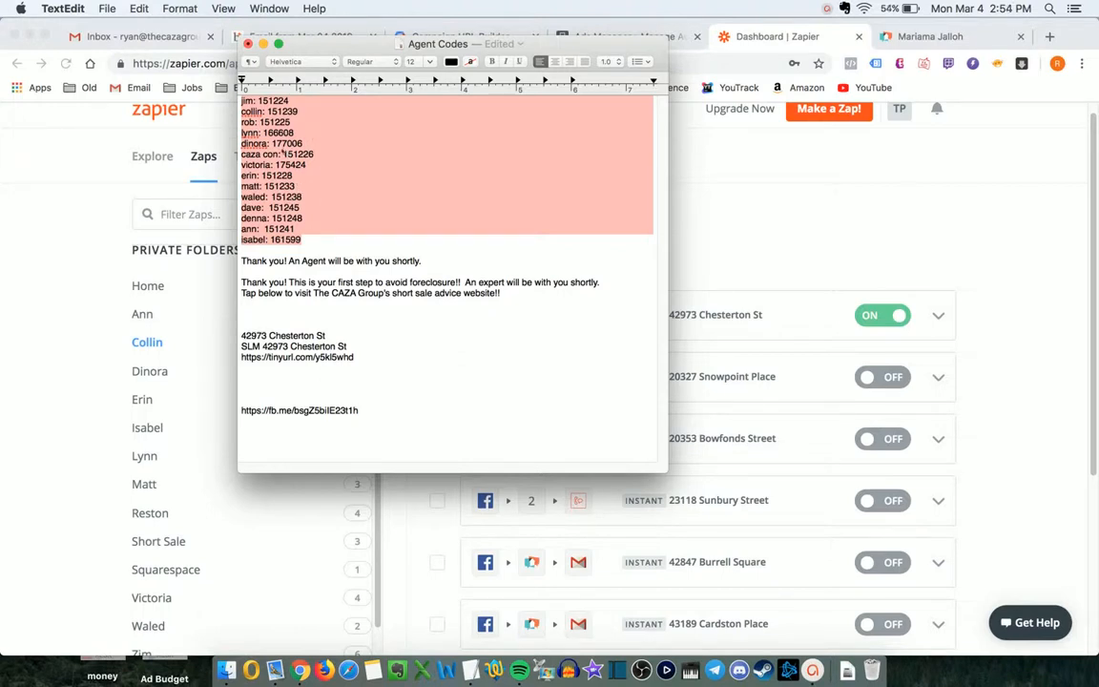
double_click(276, 122)
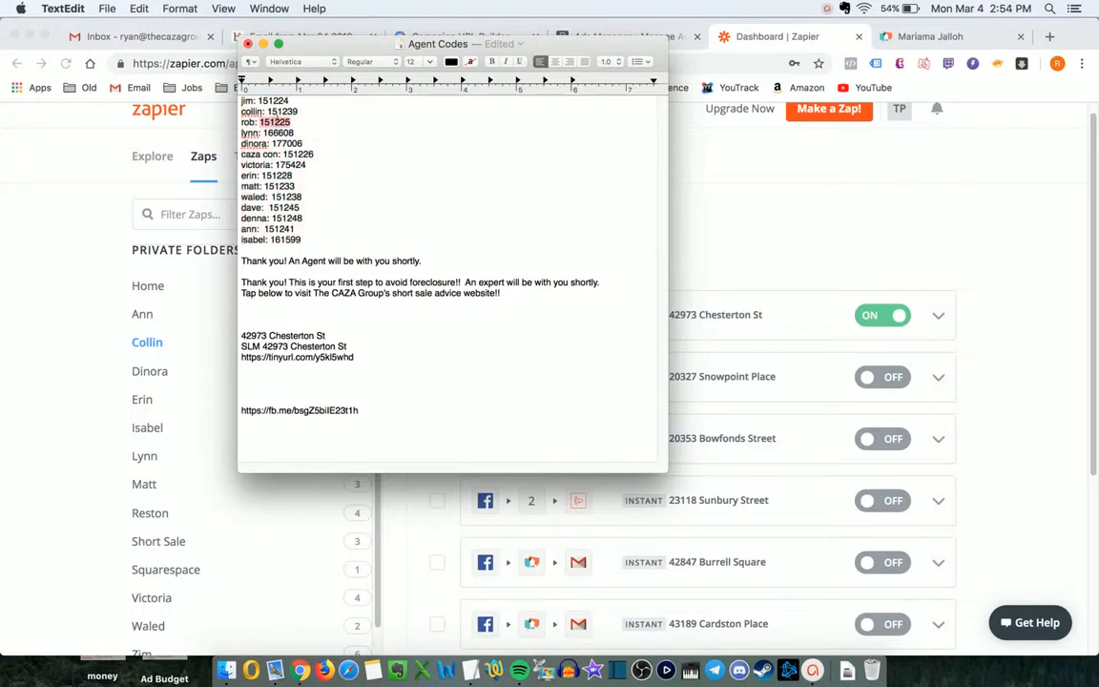
double_click(283, 112)
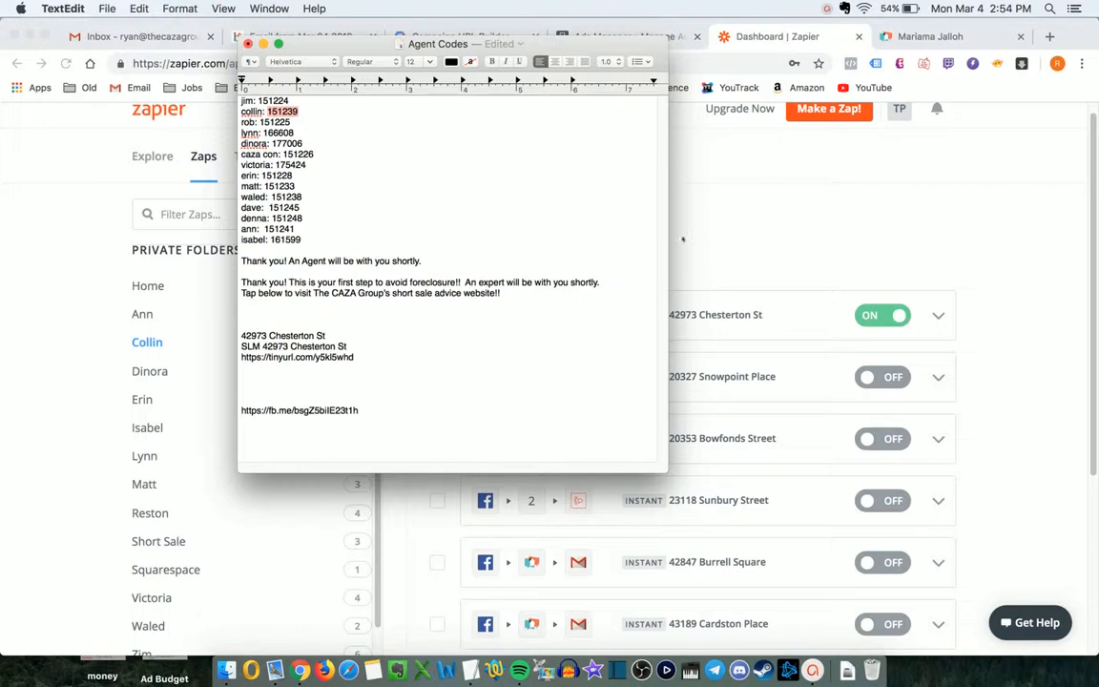
click(706, 186)
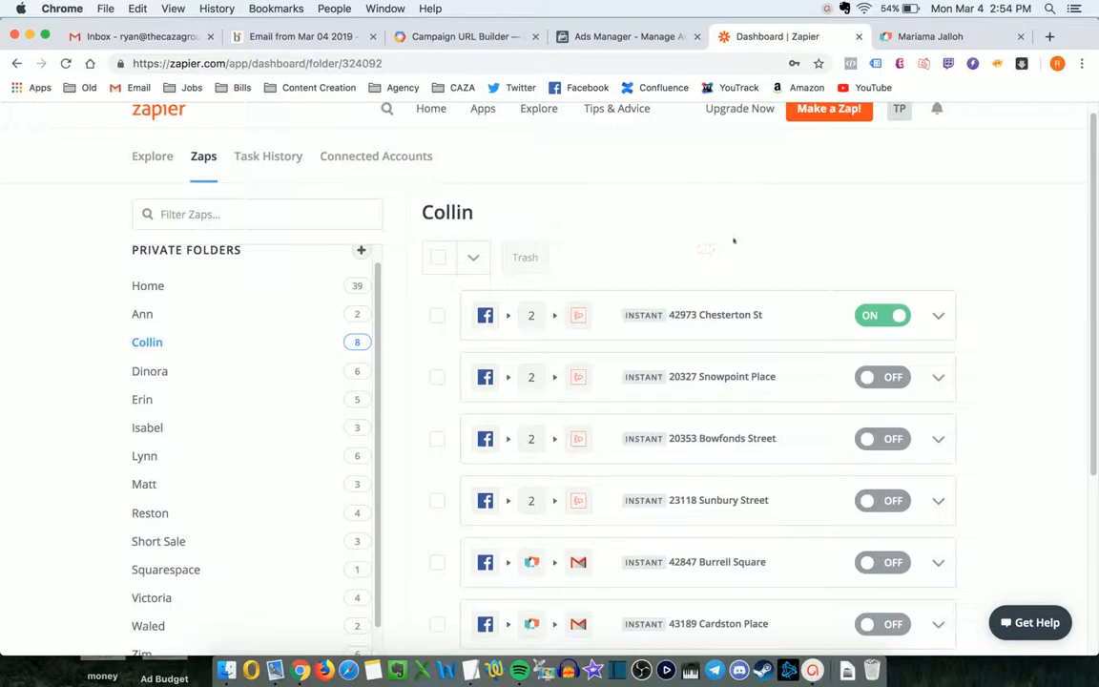
- Start a new zap from the agent's folder and focus its name field
scroll(683, 236, up, 1)
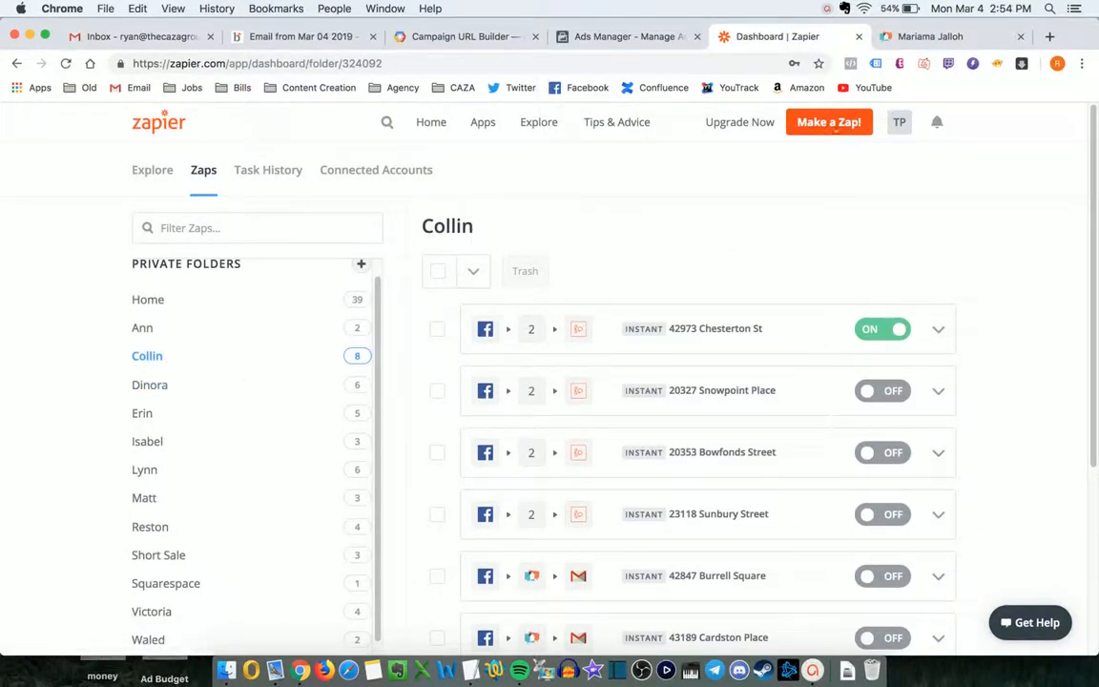
click(829, 125)
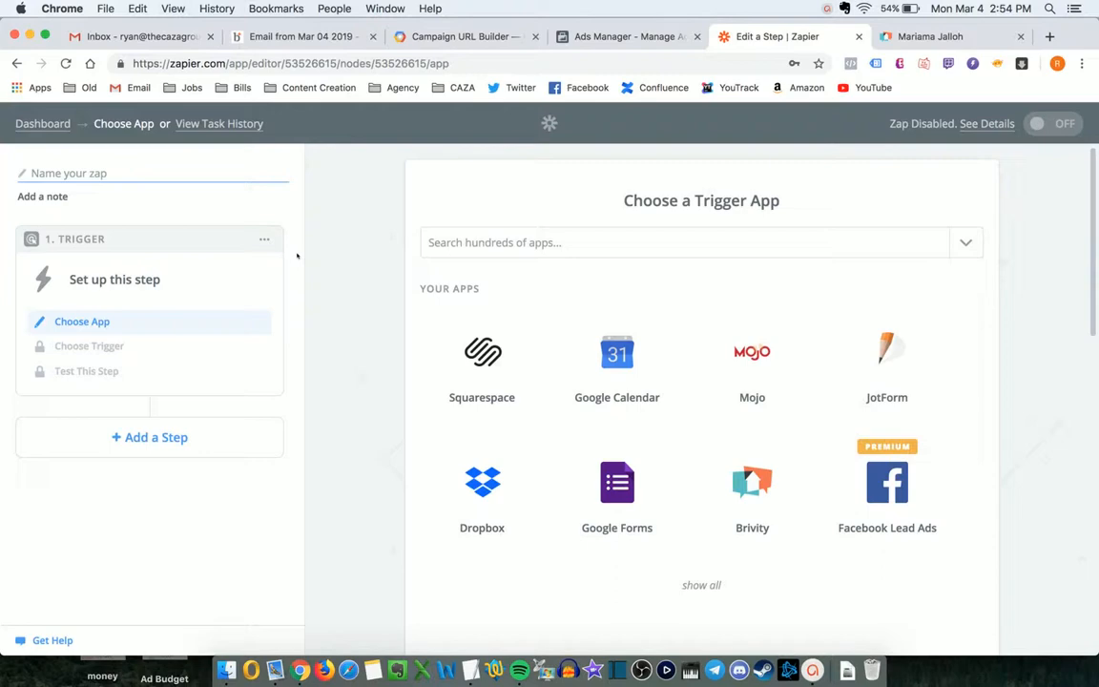
click(94, 171)
key(ctrl+shift+Tab)
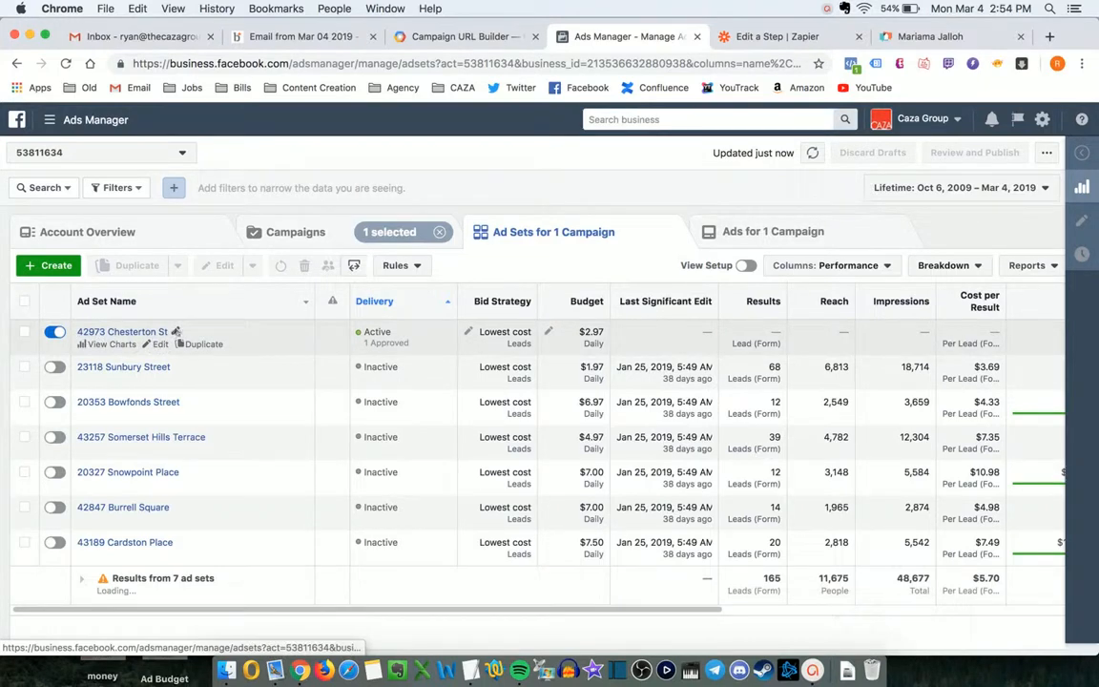
click(178, 331)
key(super+a)
key(super+c)
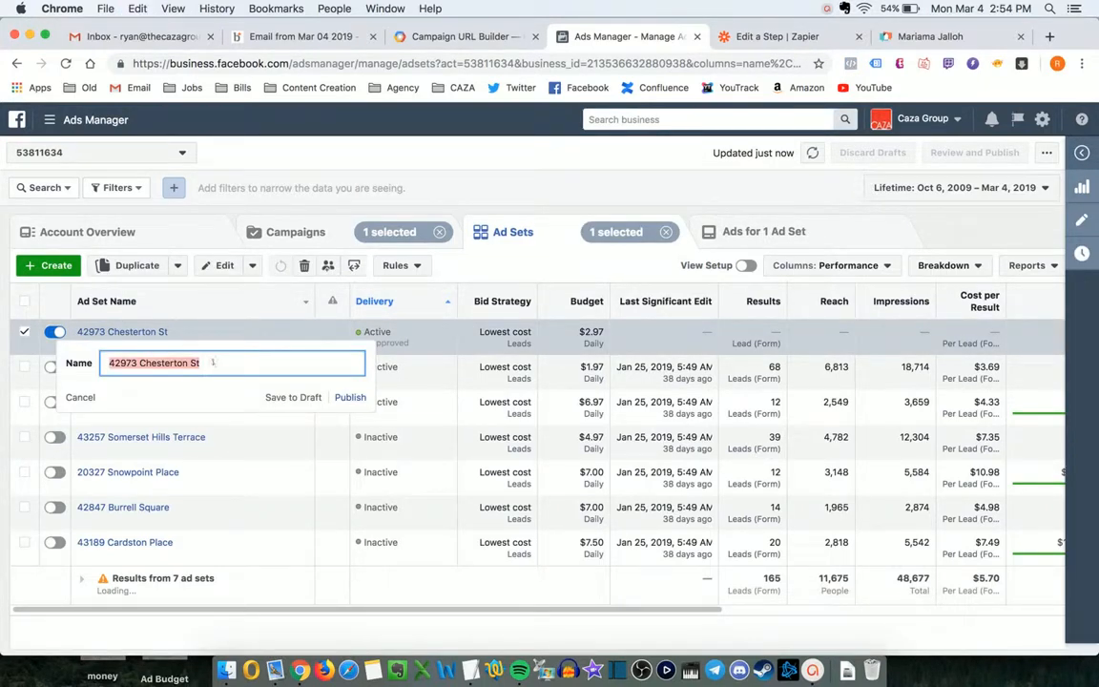
key(Escape)
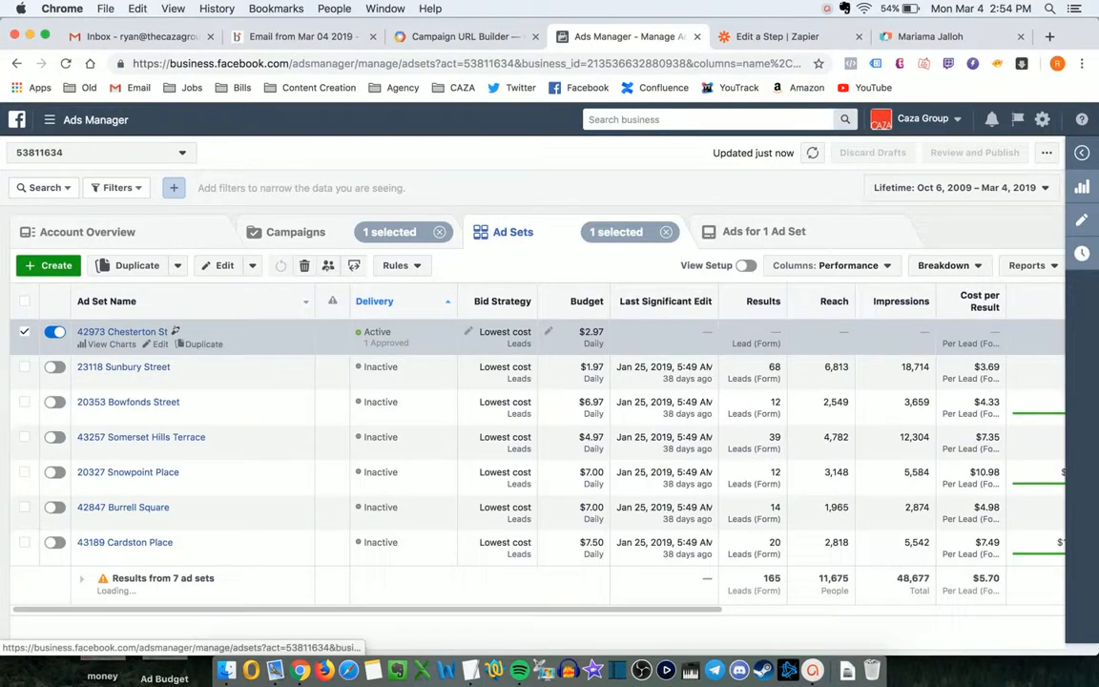
key(ctrl+Tab)
key(super+v)
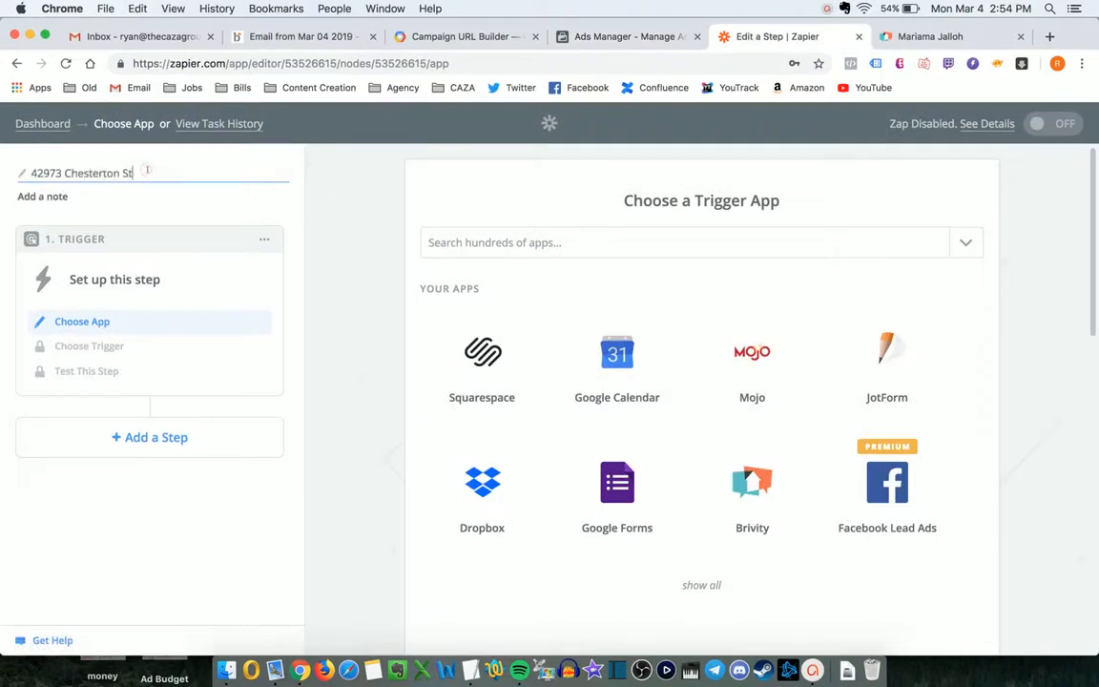
key(Return)
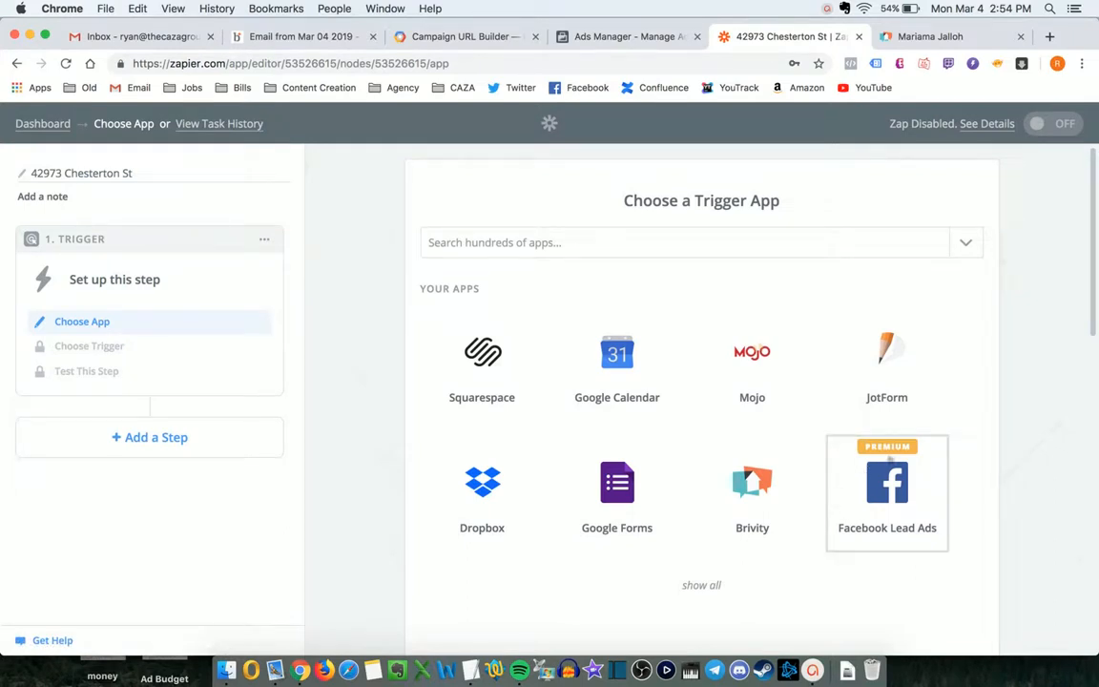
- Set the trigger to Facebook Lead Ads with the New Lead event
click(628, 242)
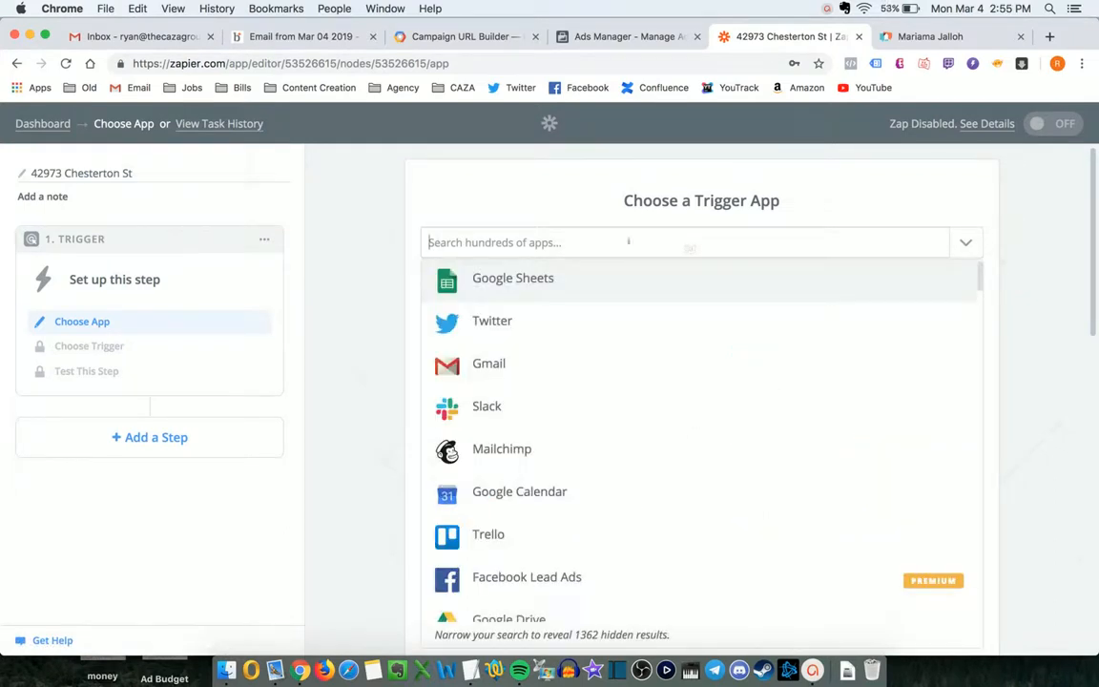
text(facebook)
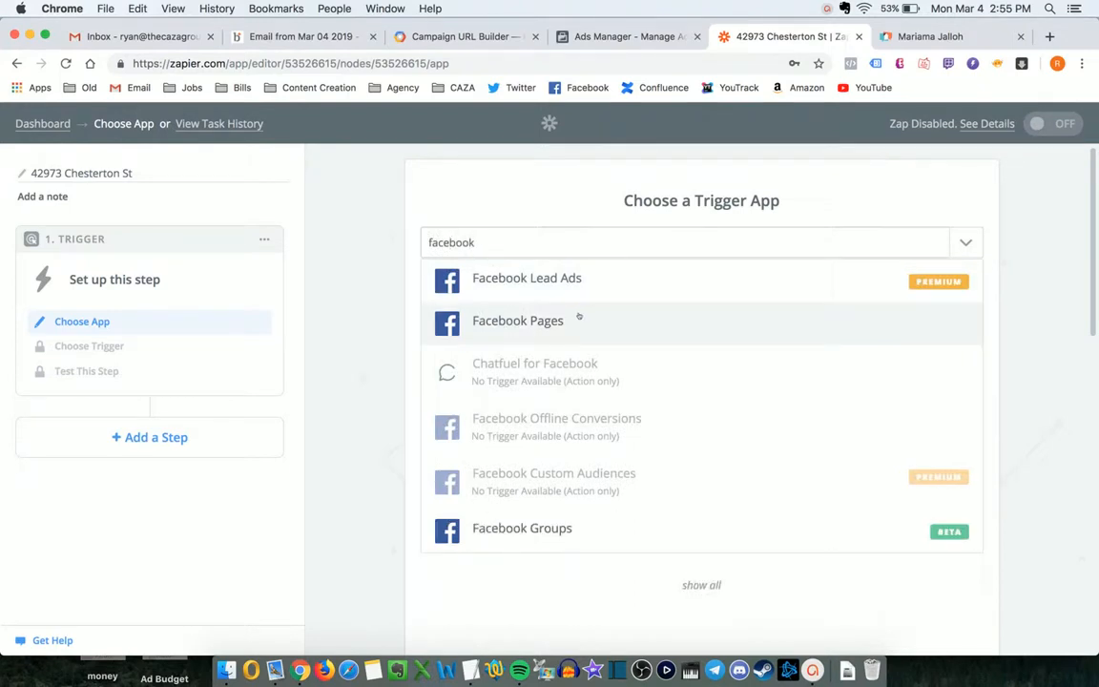
click(531, 284)
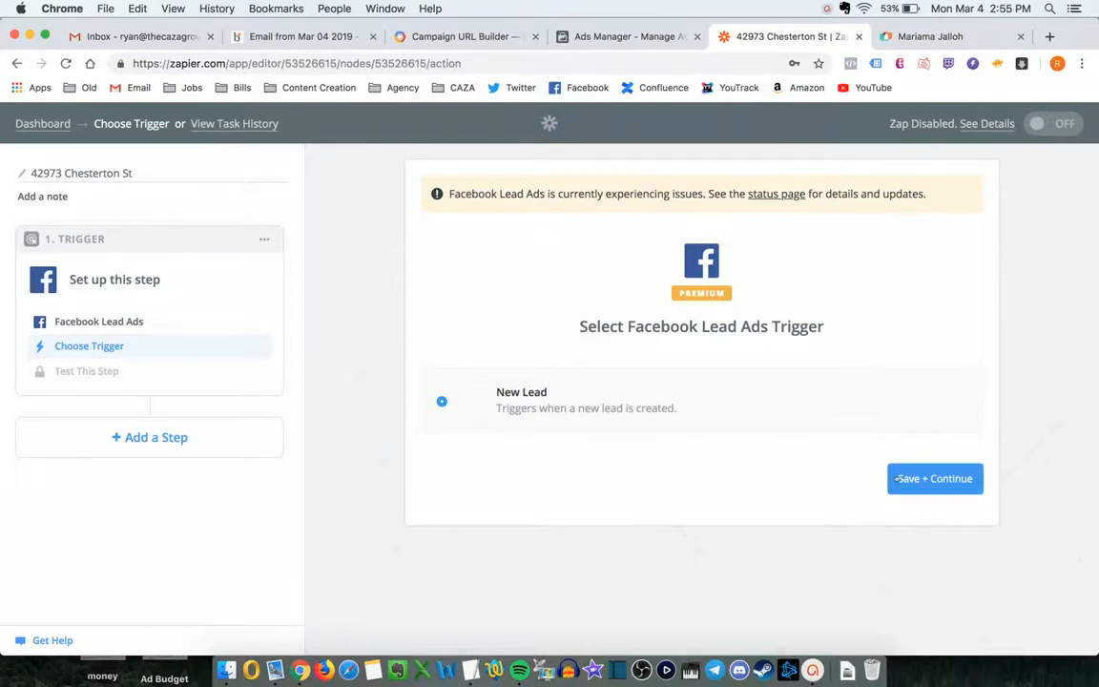
click(897, 478)
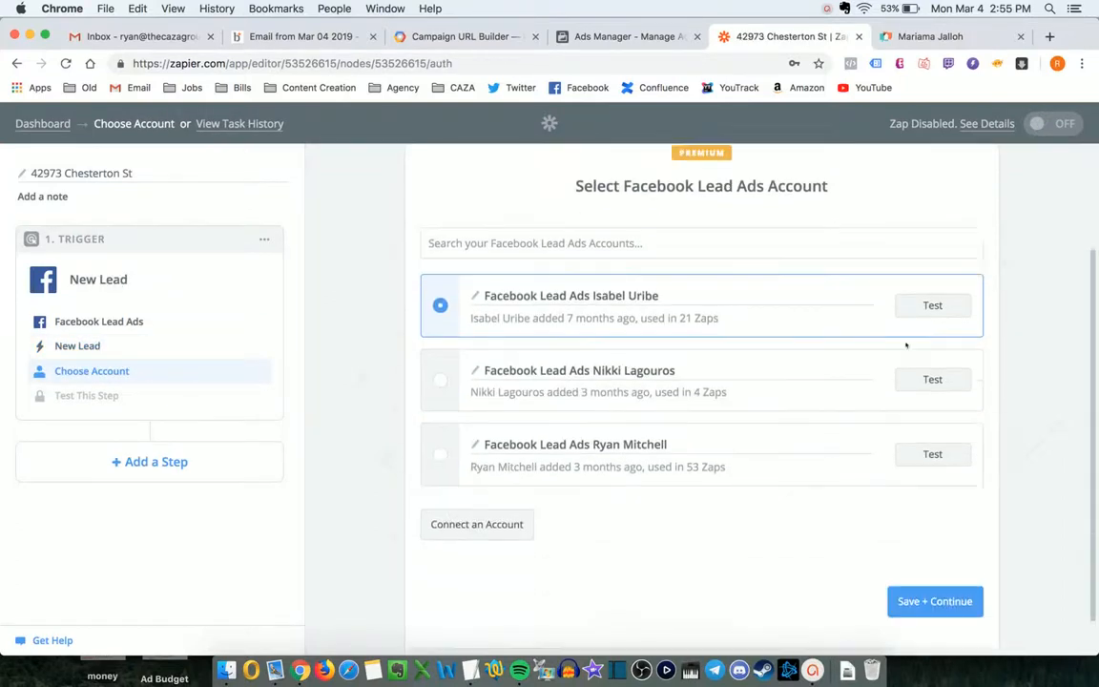
- Choose the Facebook account already used in 53 Zaps and continue
scroll(815, 315, down, 3)
click(442, 455)
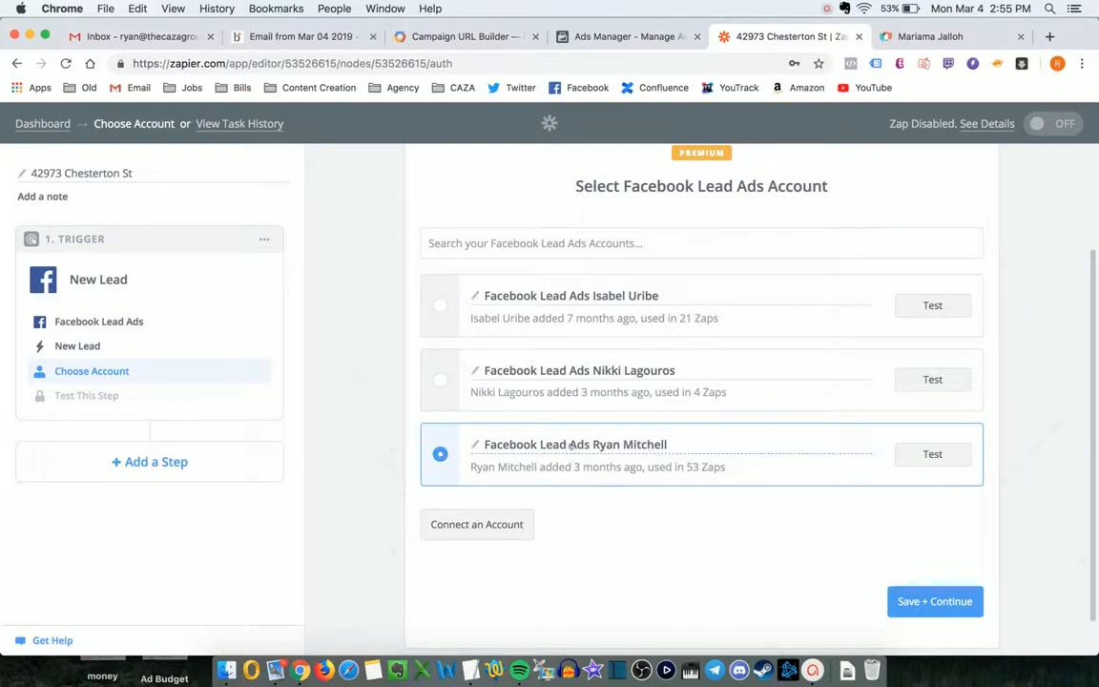
click(921, 601)
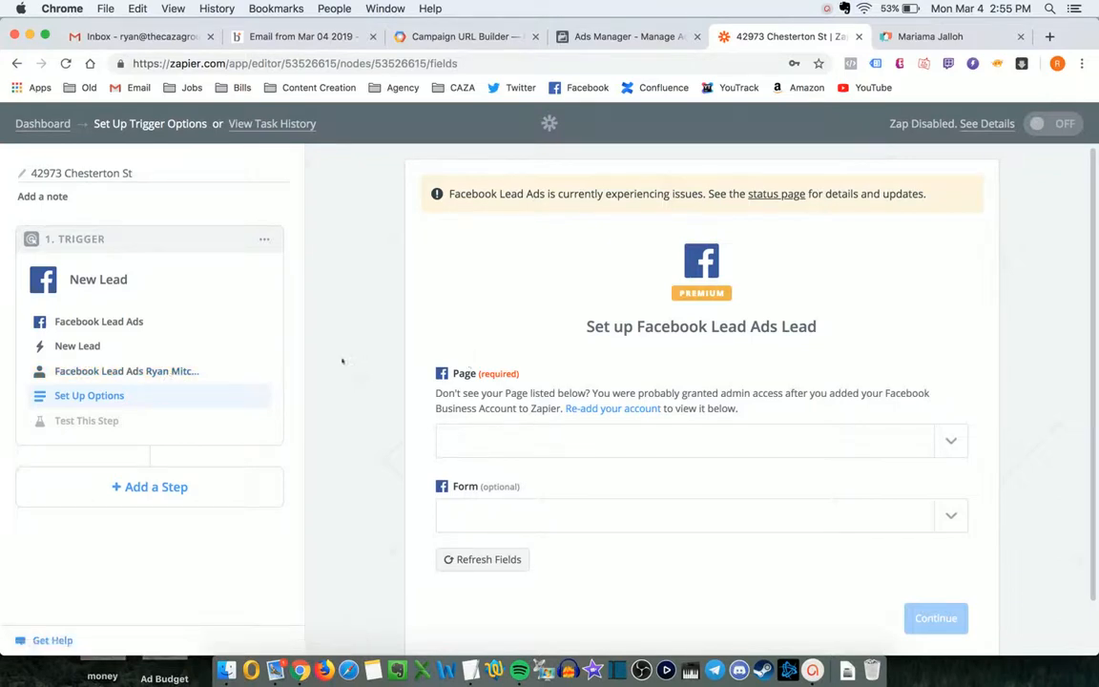
- Select The CAZA Group as the trigger's Facebook page
click(799, 441)
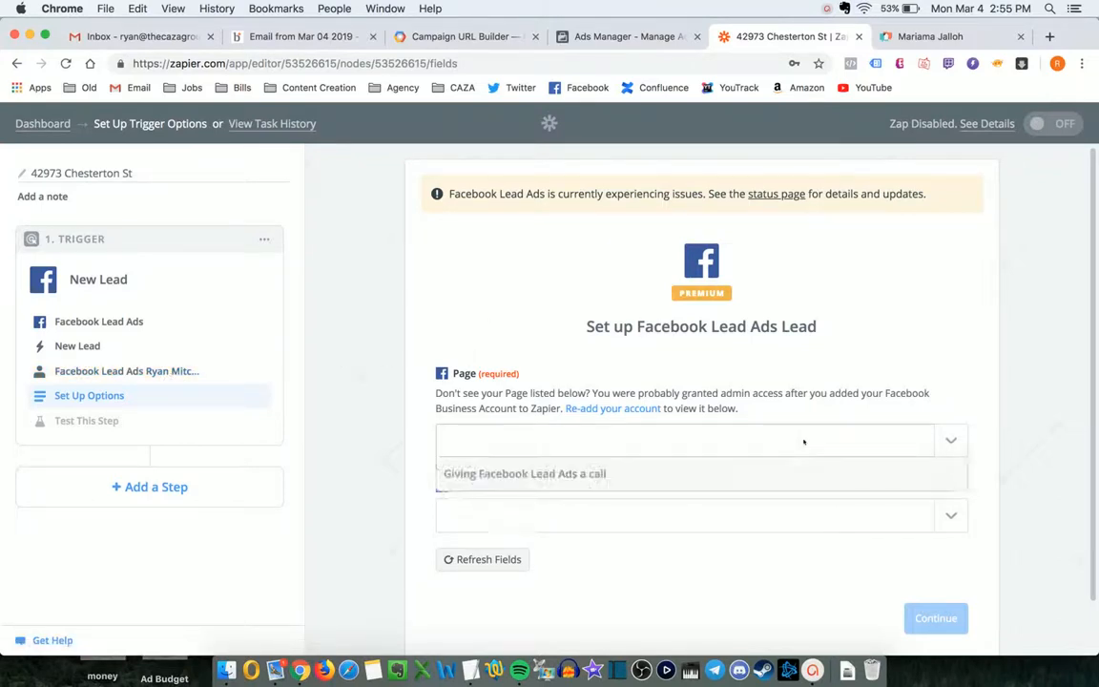
text(caza)
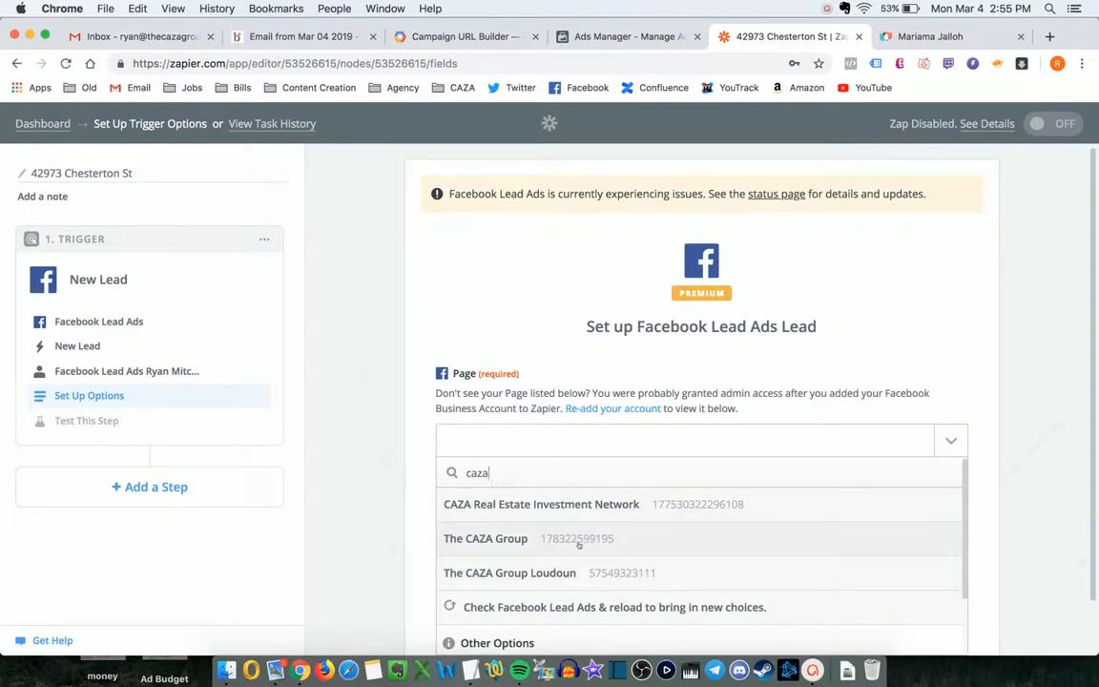
click(579, 541)
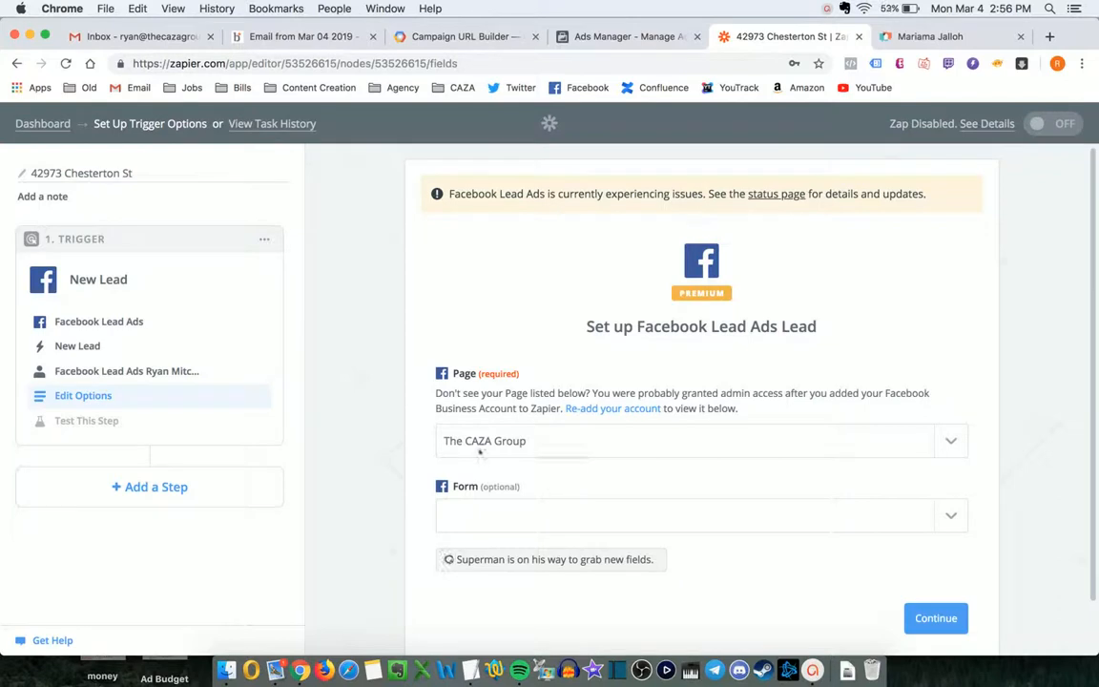
click(543, 441)
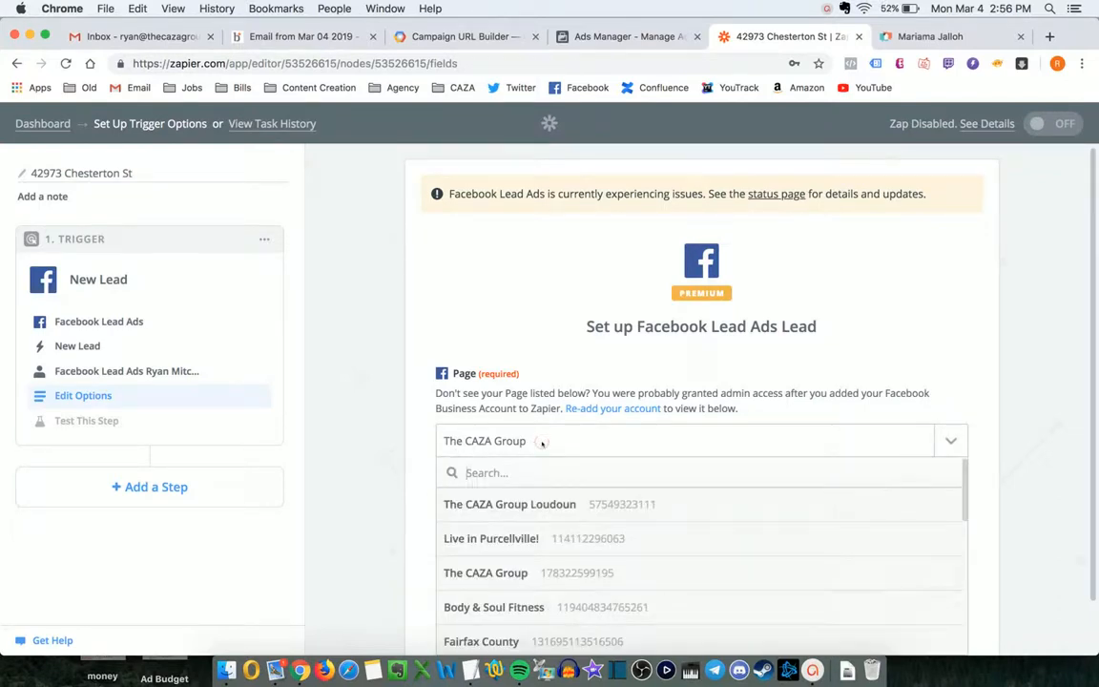
text(caza)
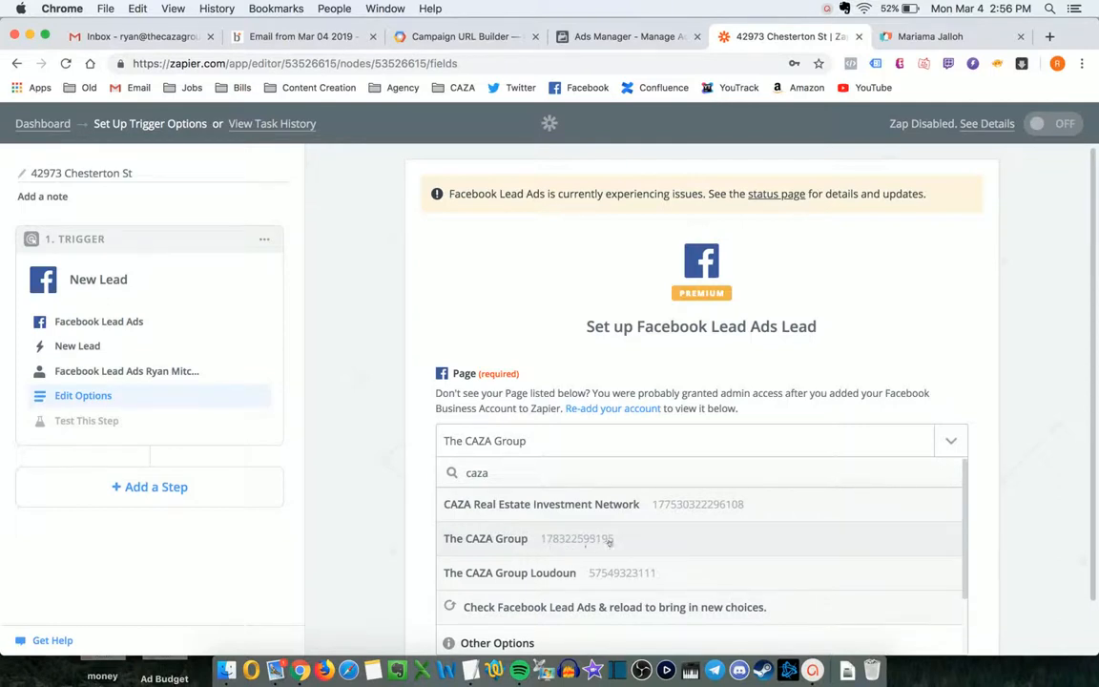
click(574, 541)
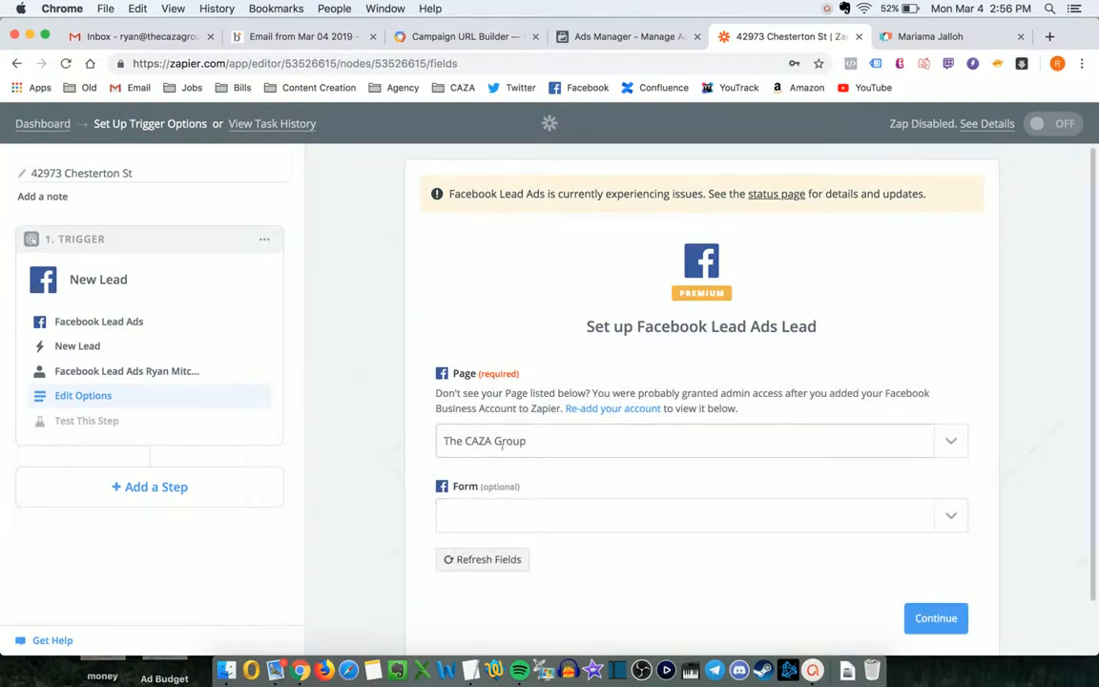
click(571, 510)
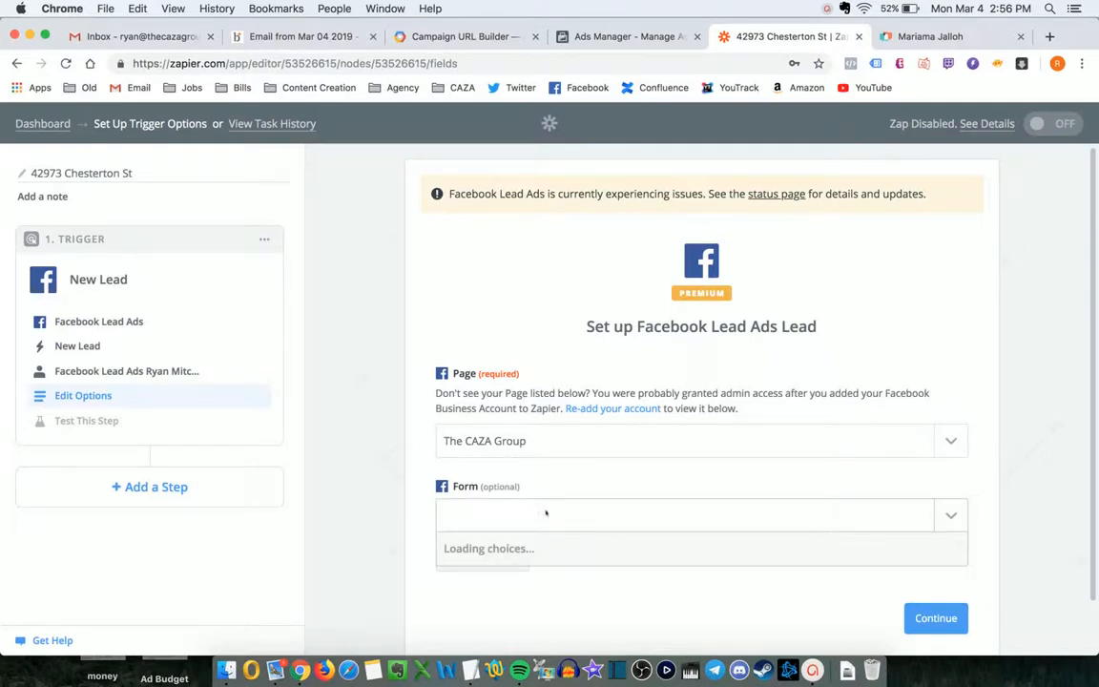
scroll(581, 474, down, 2)
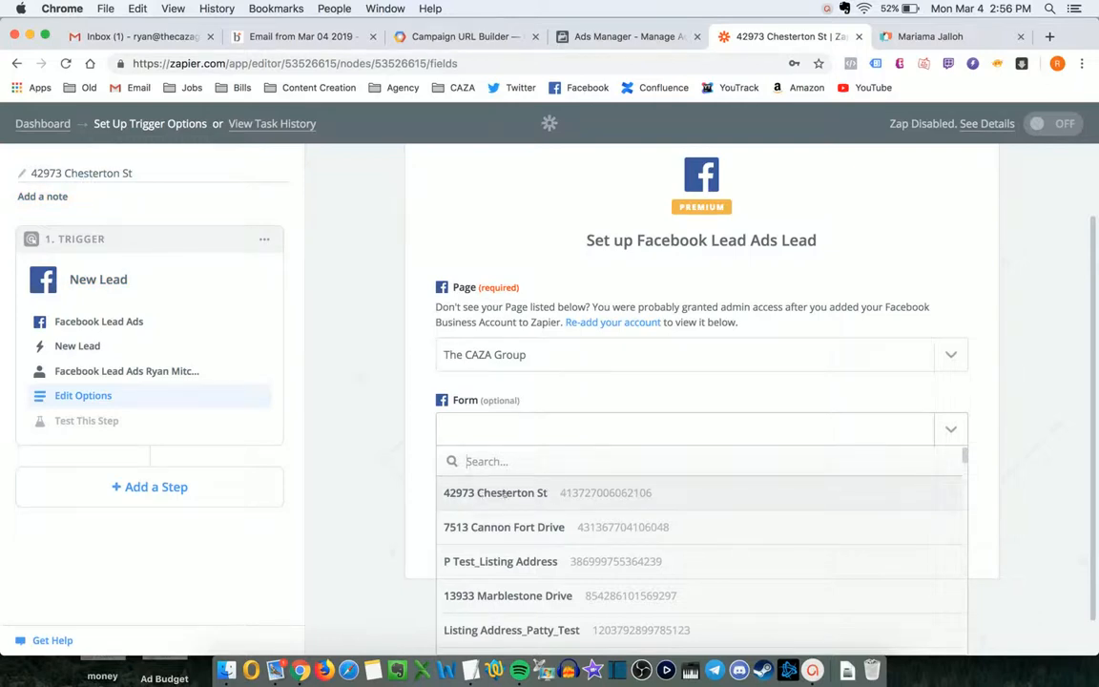
click(508, 492)
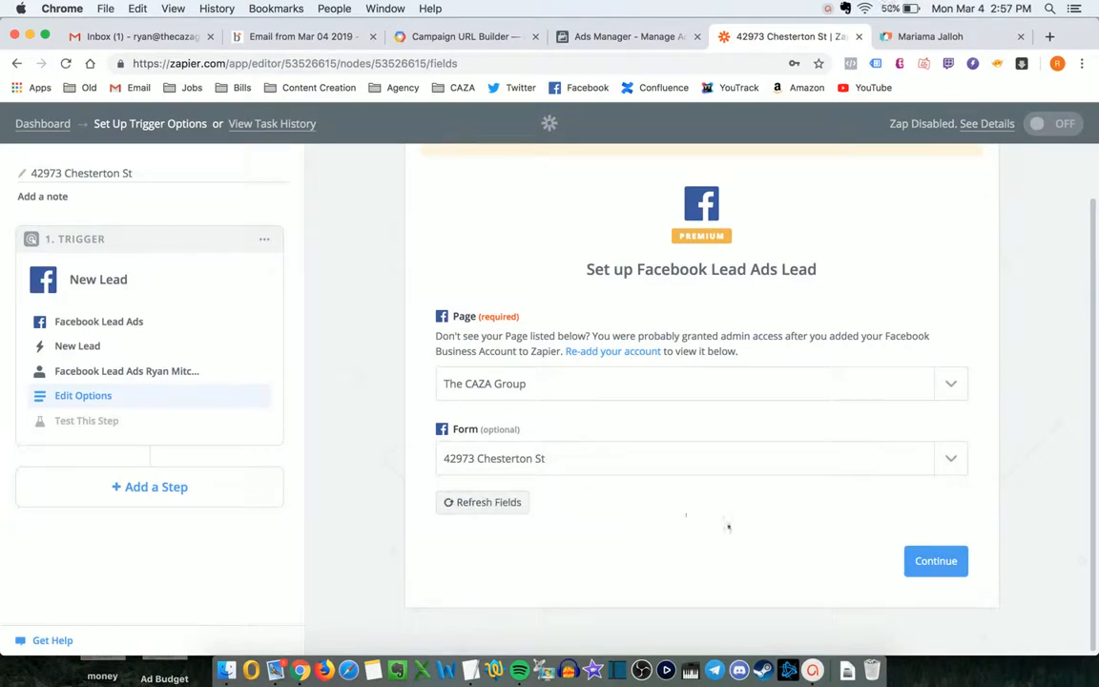
click(929, 560)
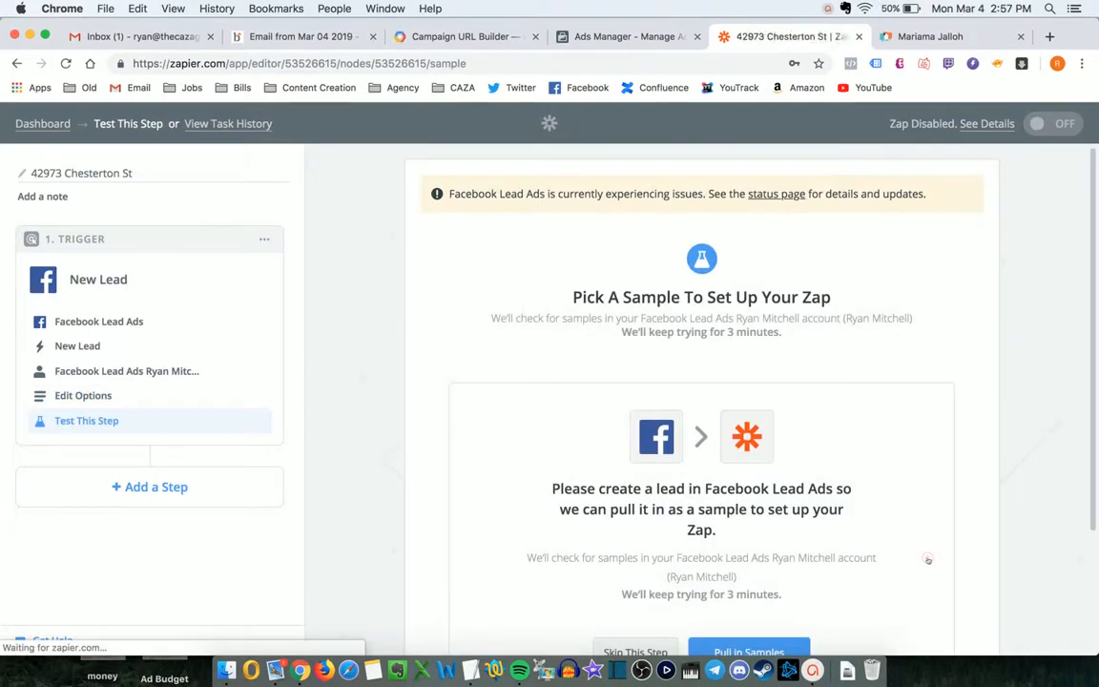
- Add a new action step after the Facebook trigger
scroll(845, 344, down, 1)
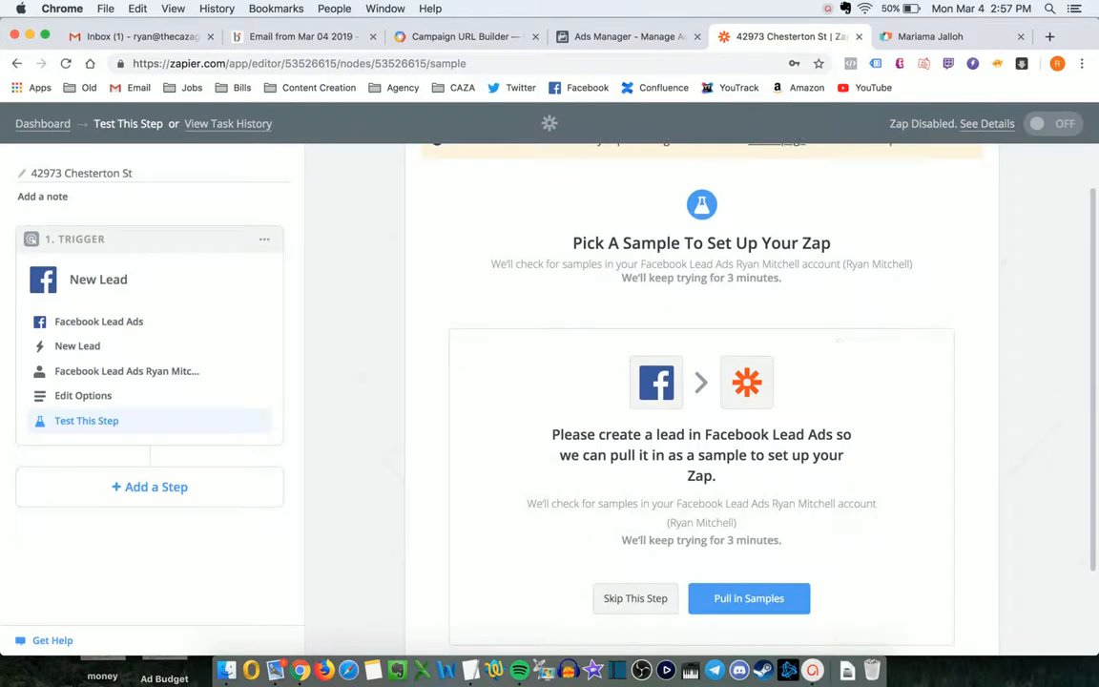
scroll(701, 382, up, 1)
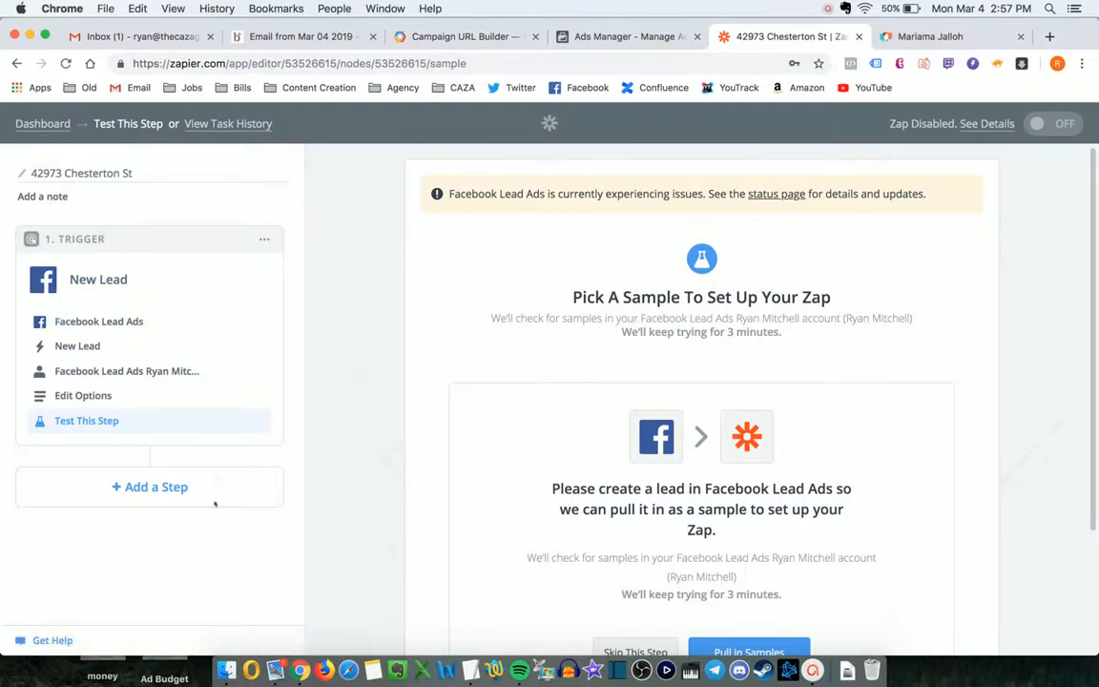
click(156, 497)
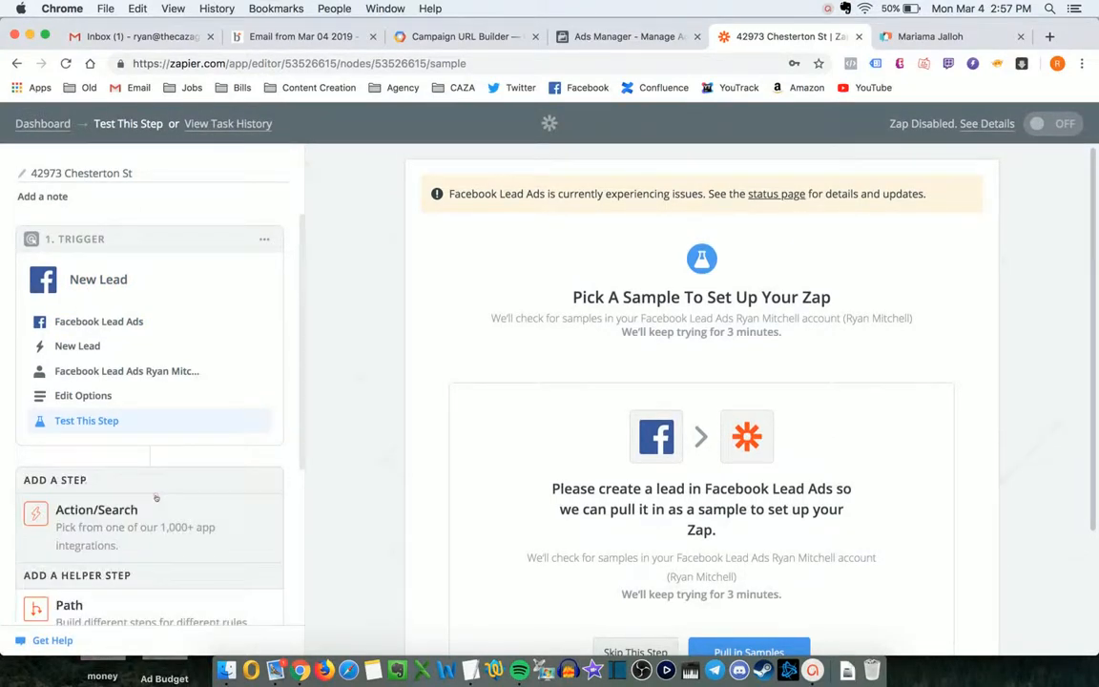
scroll(157, 497, down, 2)
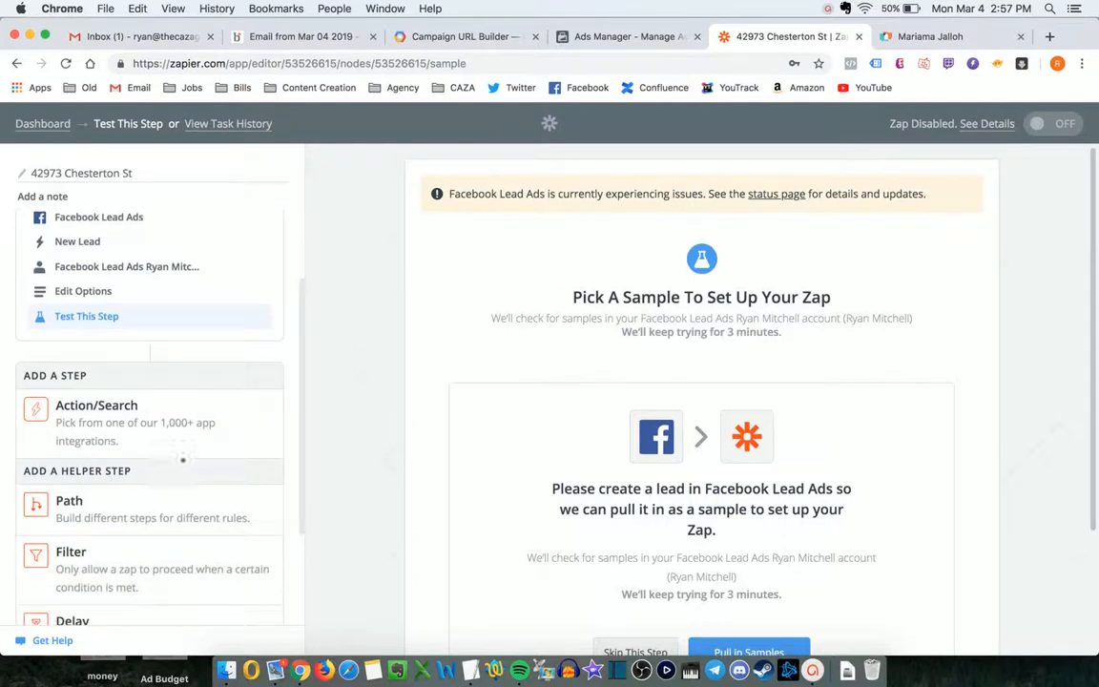
click(112, 413)
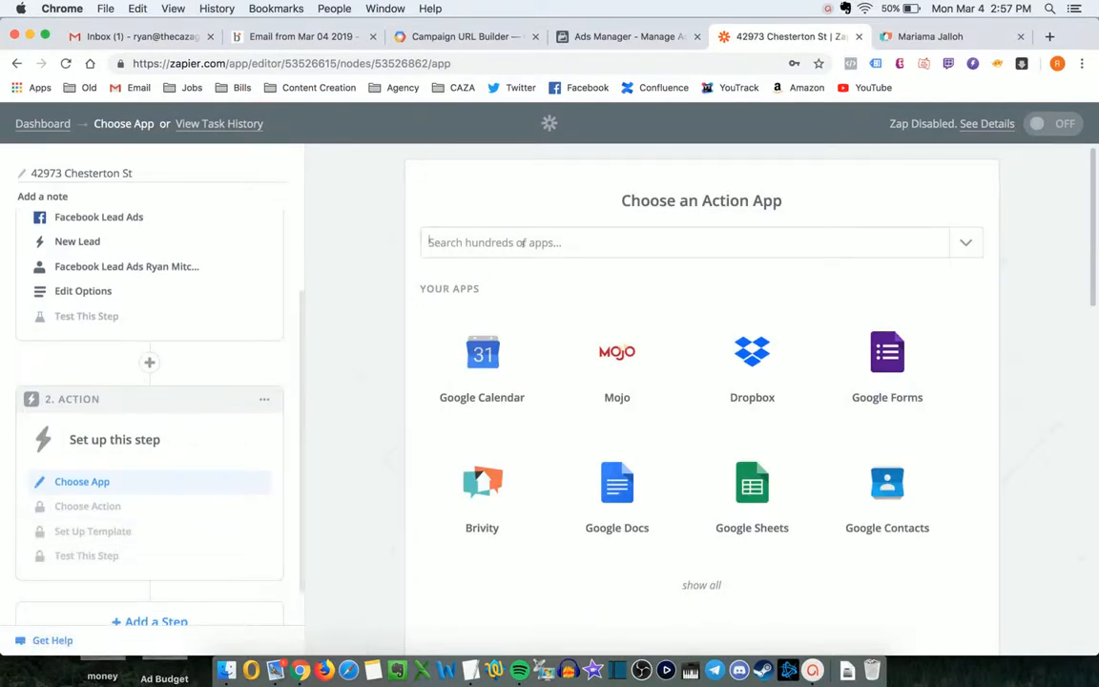
- Make the action Brivity Create Lead using the Brivity account
text(briv)
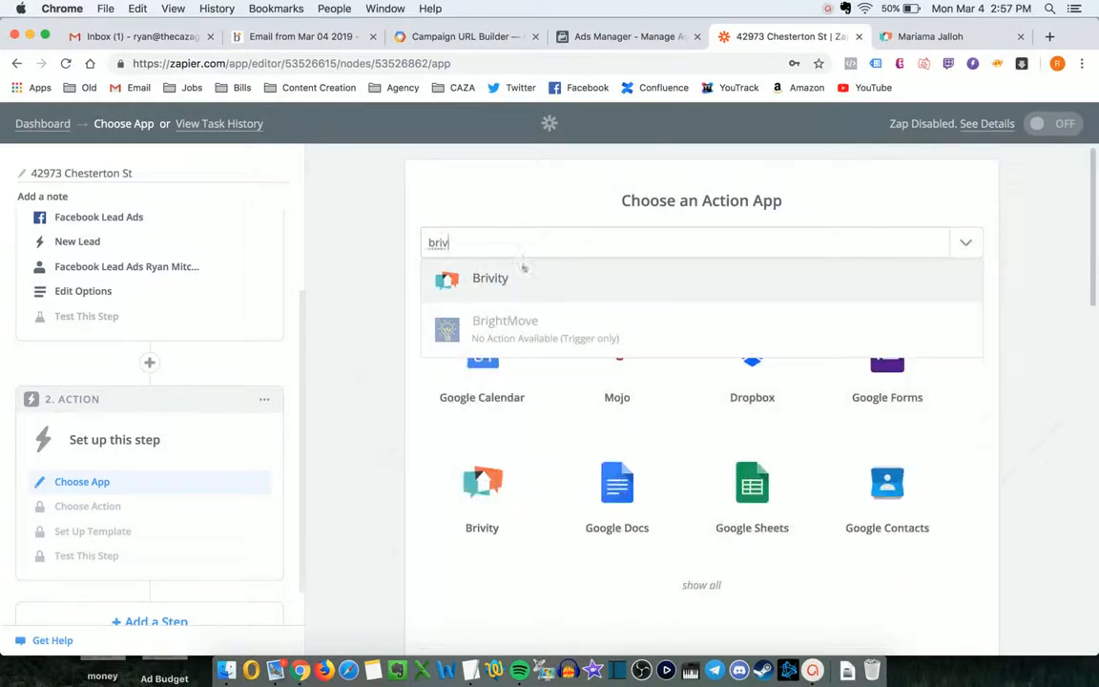
click(522, 271)
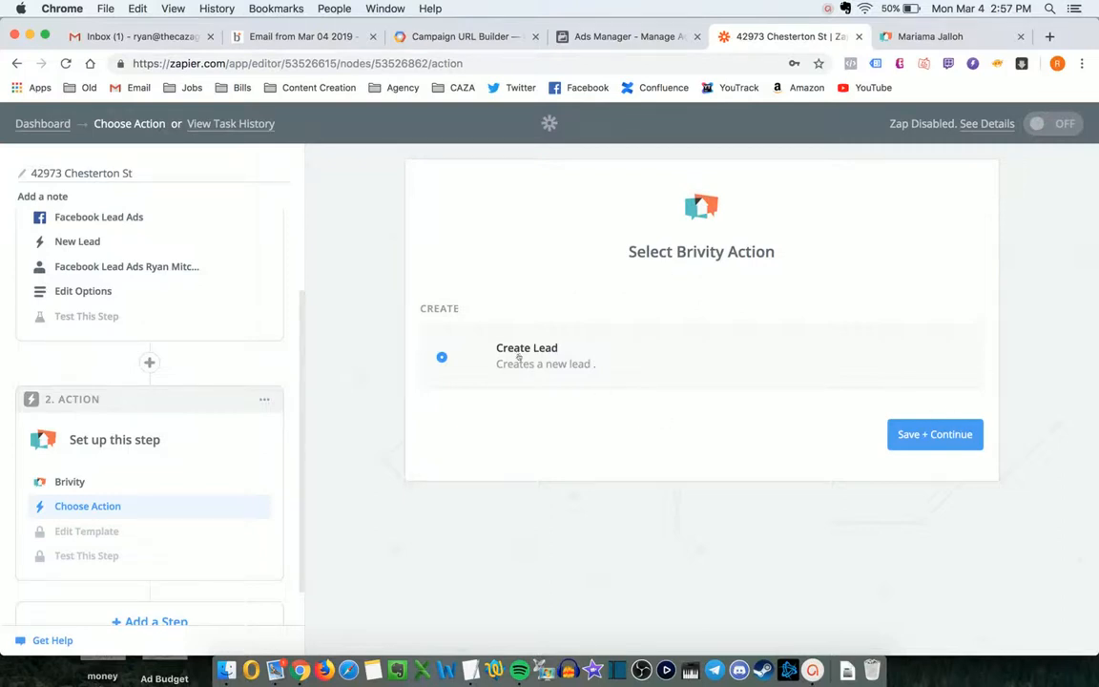
click(934, 439)
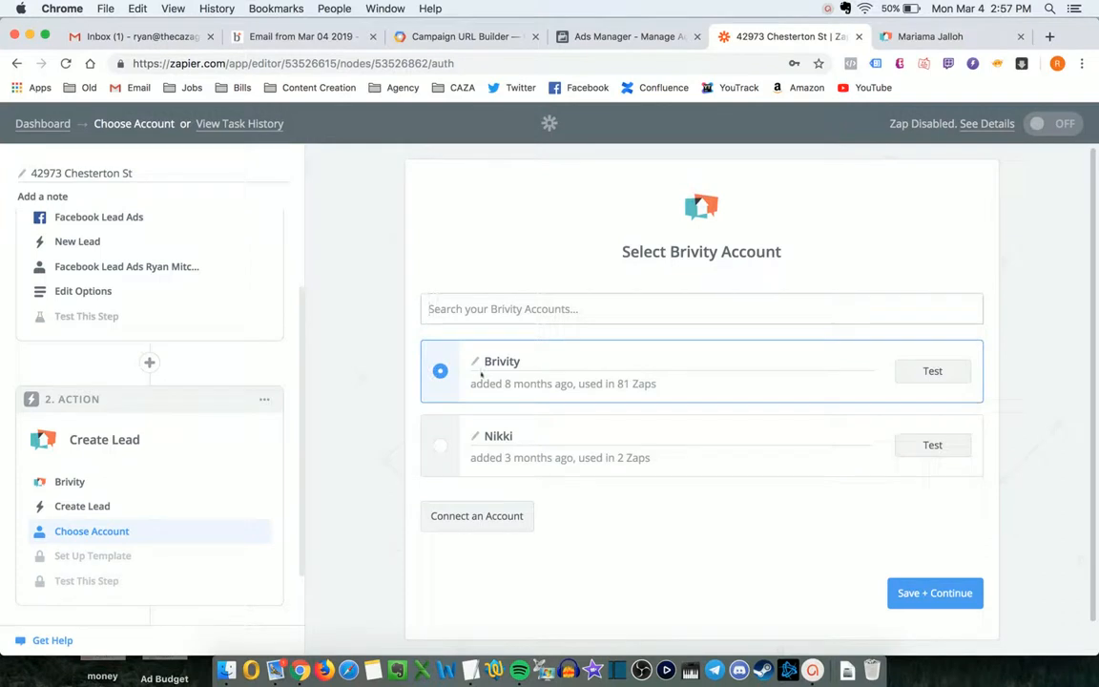
click(898, 591)
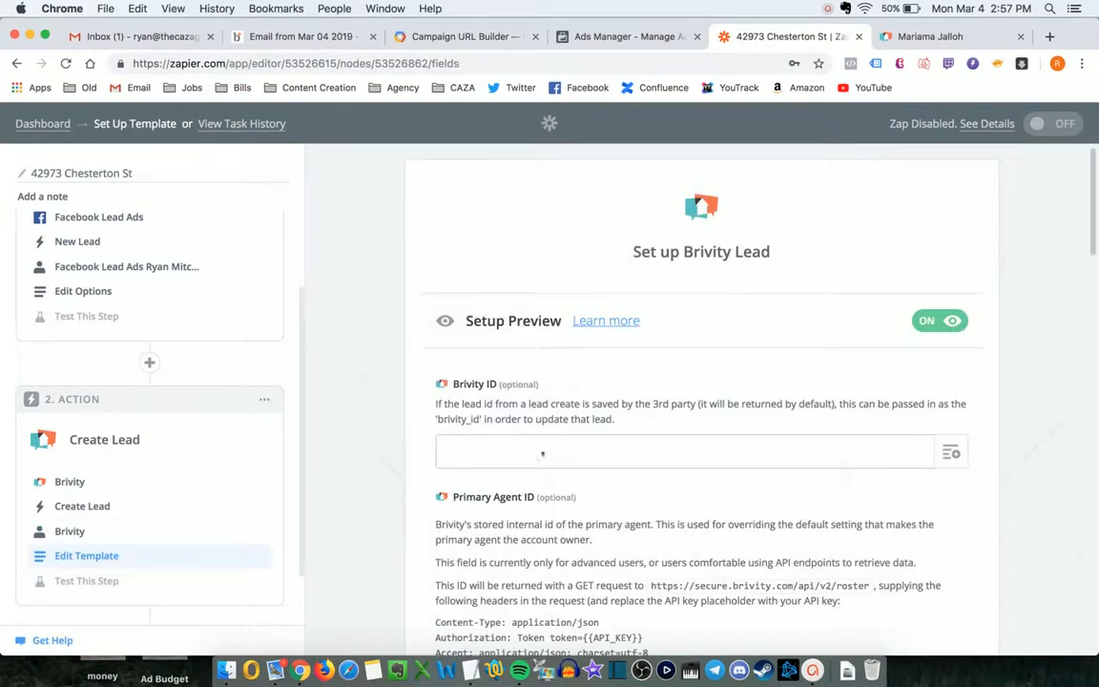
- Paste the agent code from the Agent Codes notes into Brivity ID and Primary Agent ID
scroll(542, 454, down, 1)
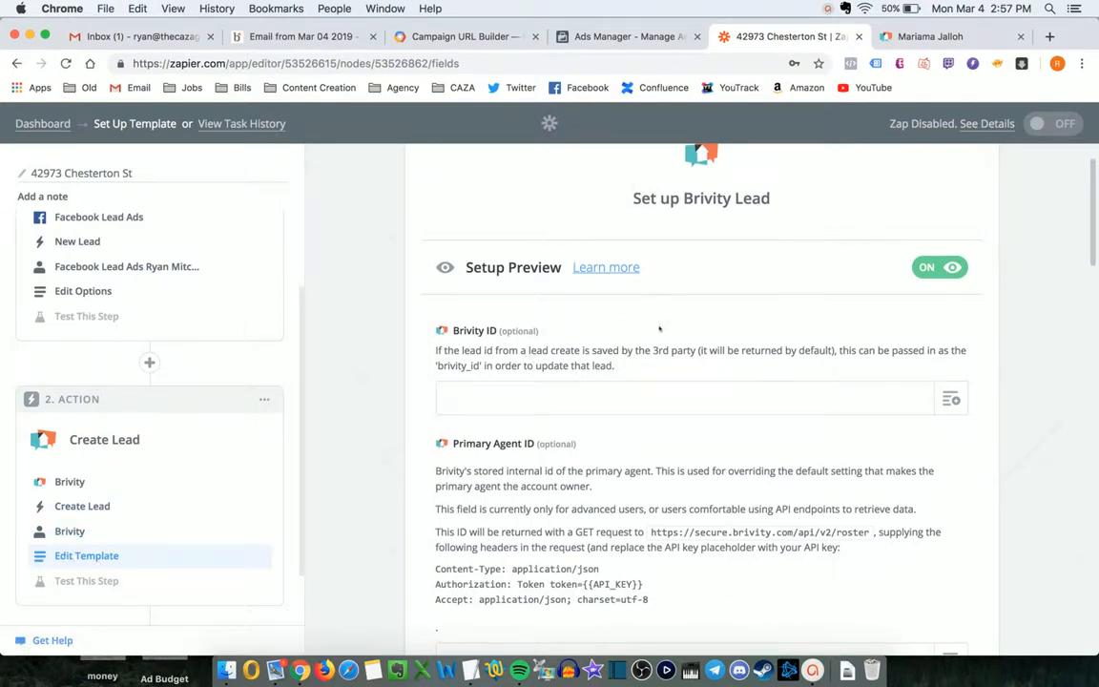
scroll(659, 329, down, 1)
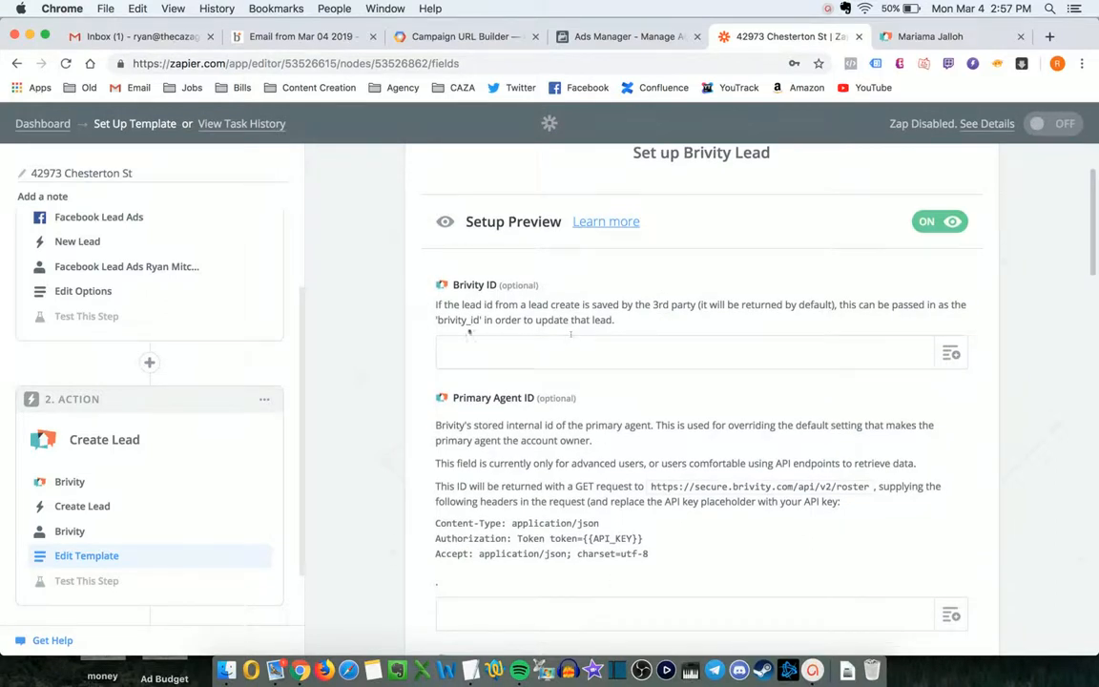
scroll(421, 332, up, 1)
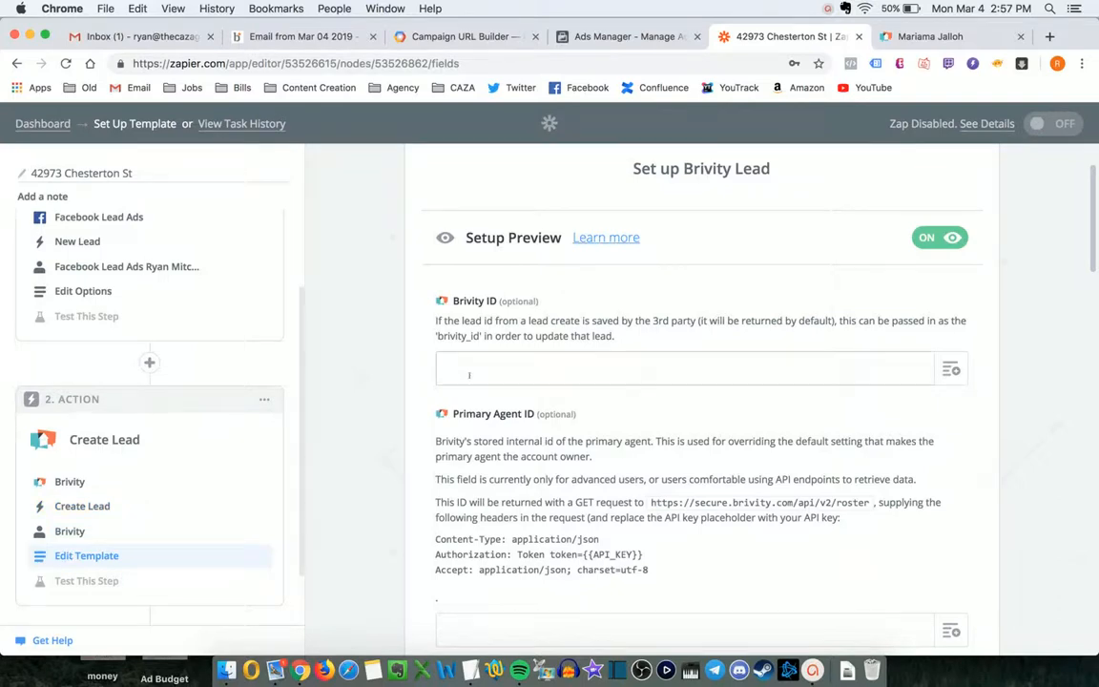
scroll(473, 372, down, 1)
key(super+Tab)
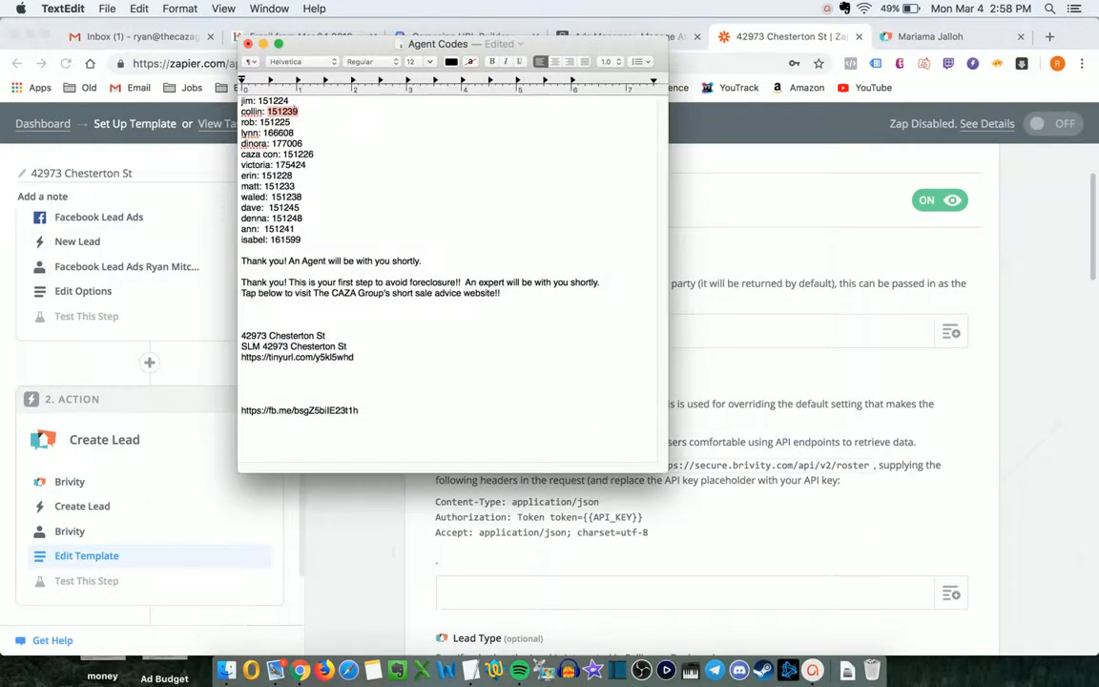
key(super+c)
key(super+Tab)
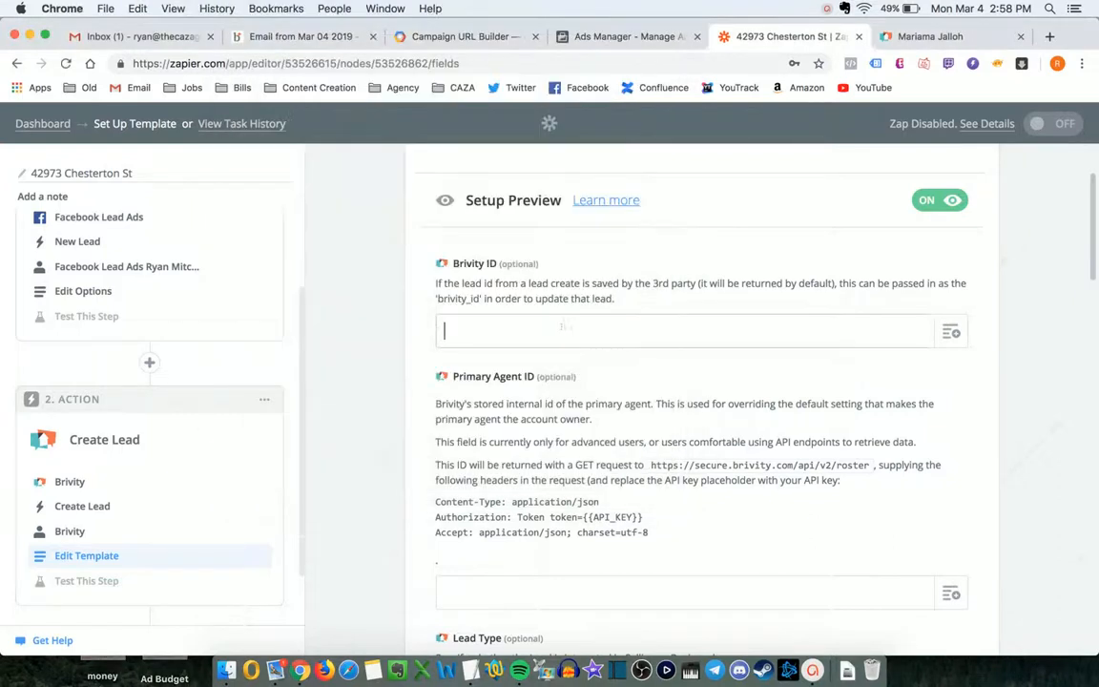
key(super+v)
scroll(411, 309, down, 1)
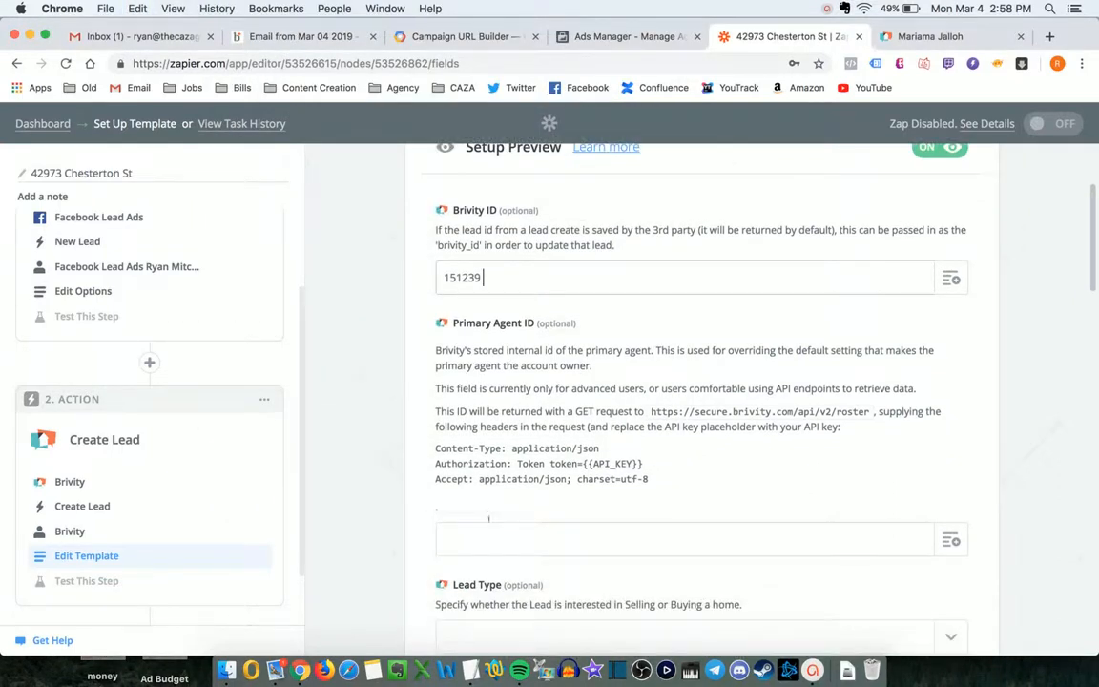
click(488, 539)
key(super+v)
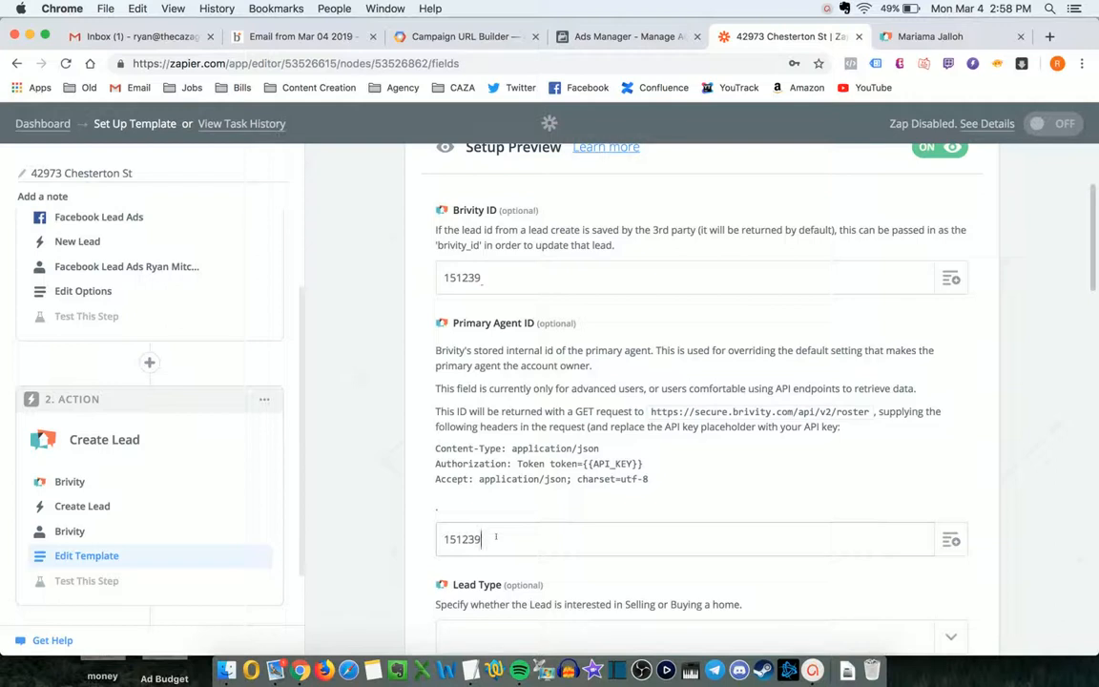
- Recheck the Brivity ID and Primary Agent ID values against the Agent Codes notes
click(545, 286)
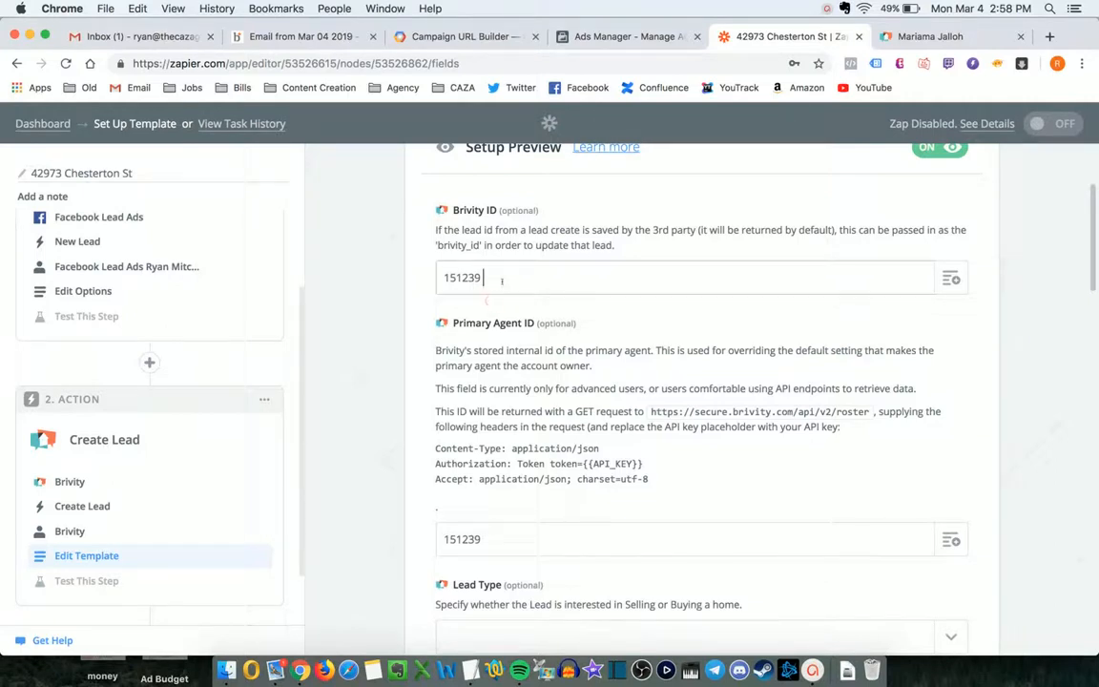
click(499, 306)
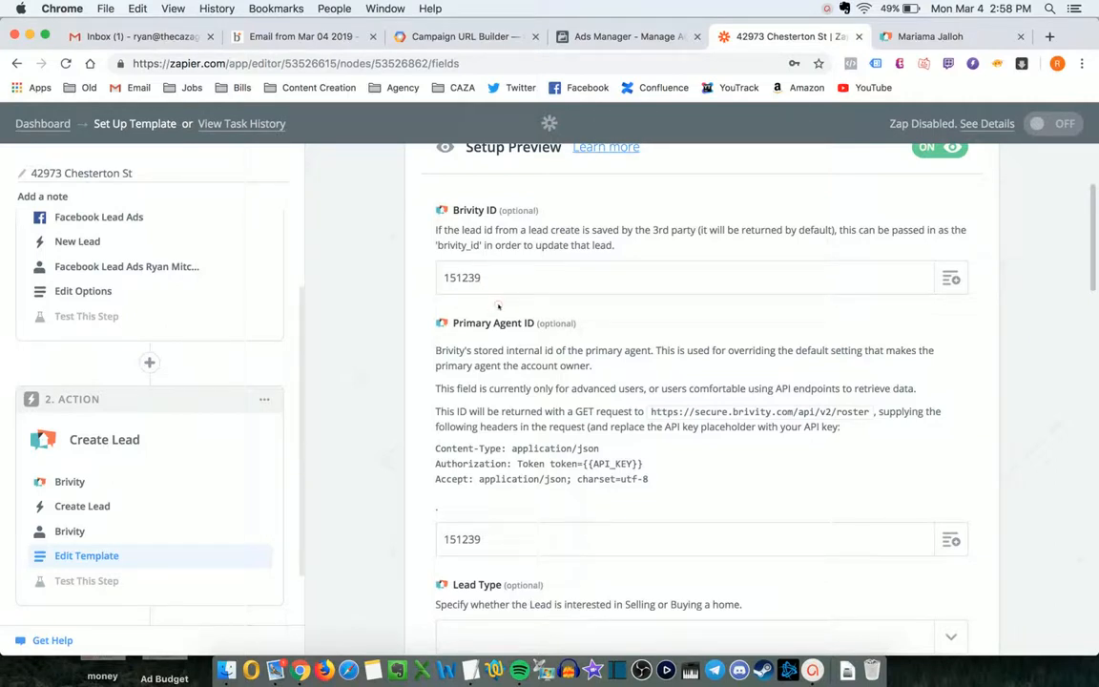
click(502, 538)
key(super+Tab)
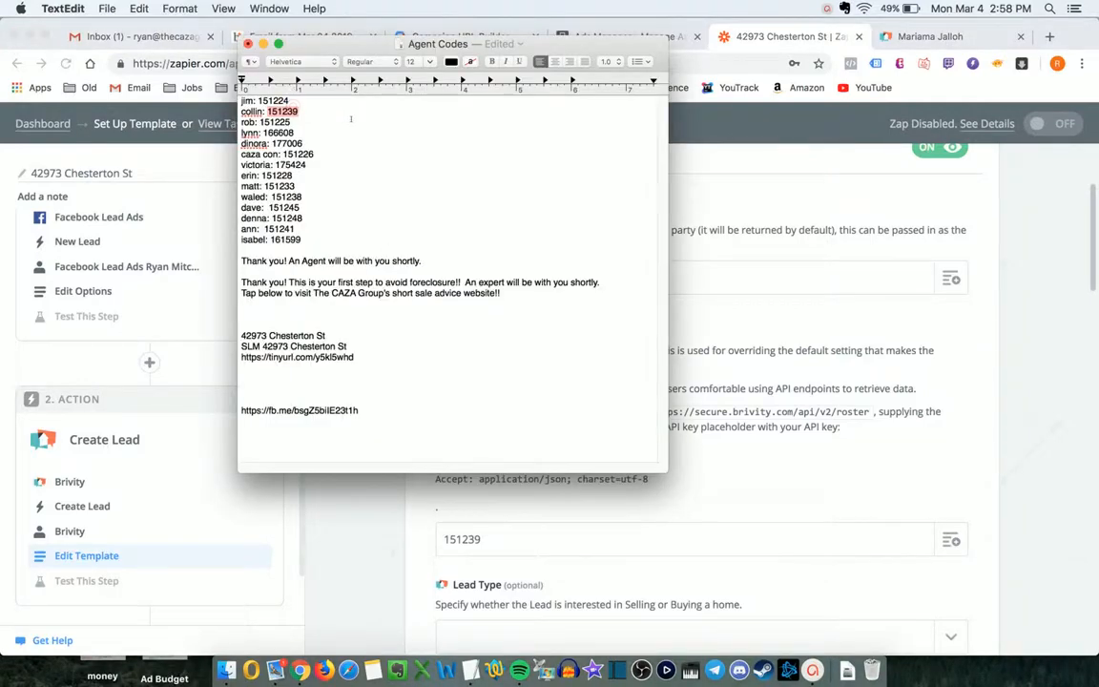
key(super+Tab)
- Look at the Lead Type choices and leave Lead Type empty
scroll(461, 299, down, 2)
scroll(461, 297, down, 5)
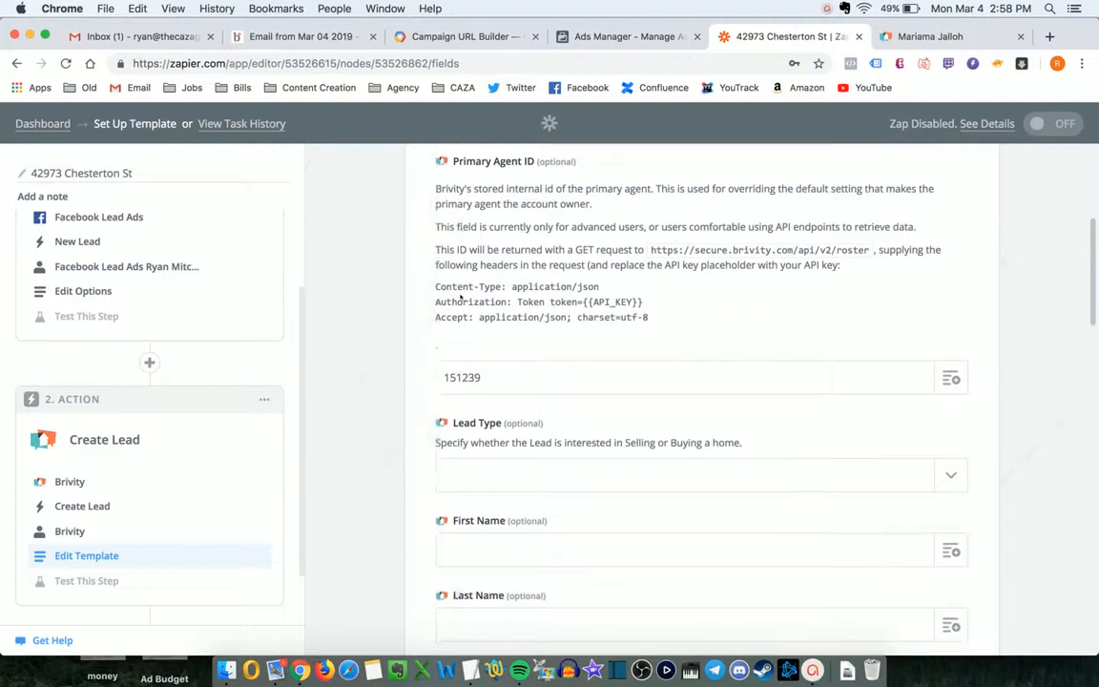
click(683, 354)
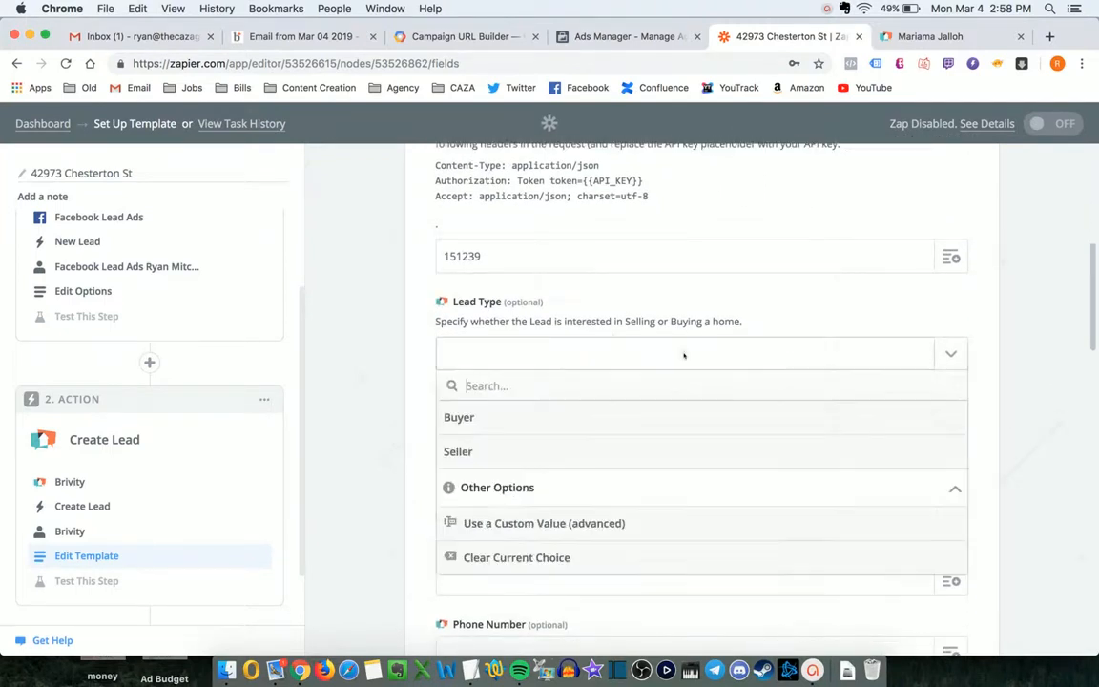
click(682, 353)
click(520, 365)
click(419, 339)
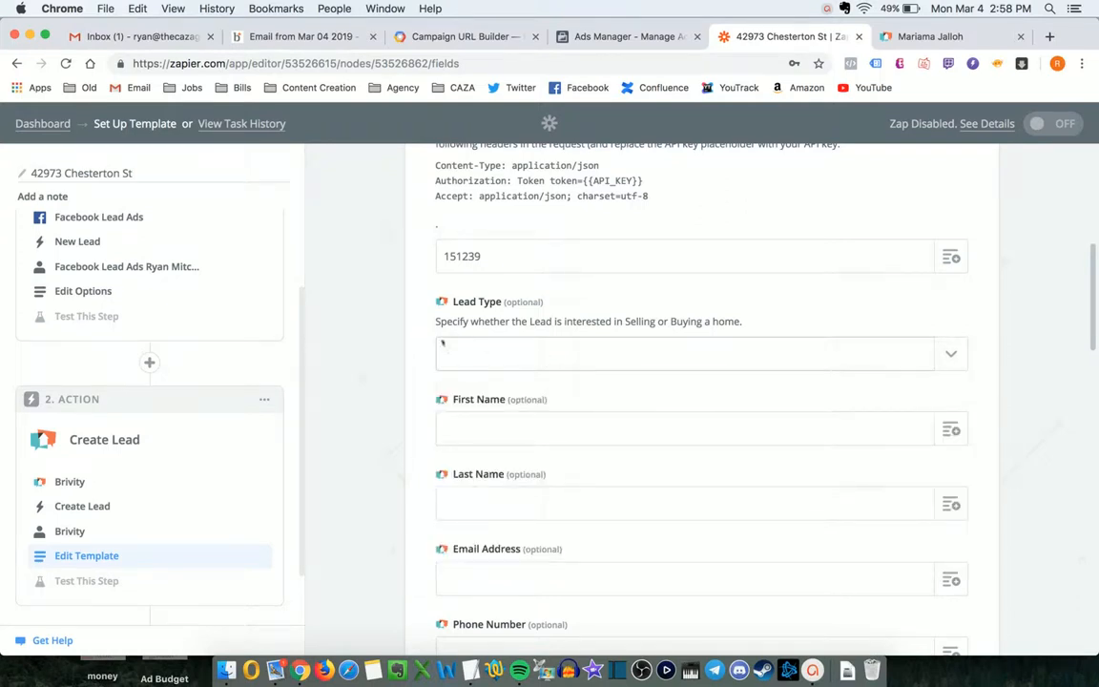
- Bring Facebook Ads Manager to the front
scroll(424, 337, down, 1)
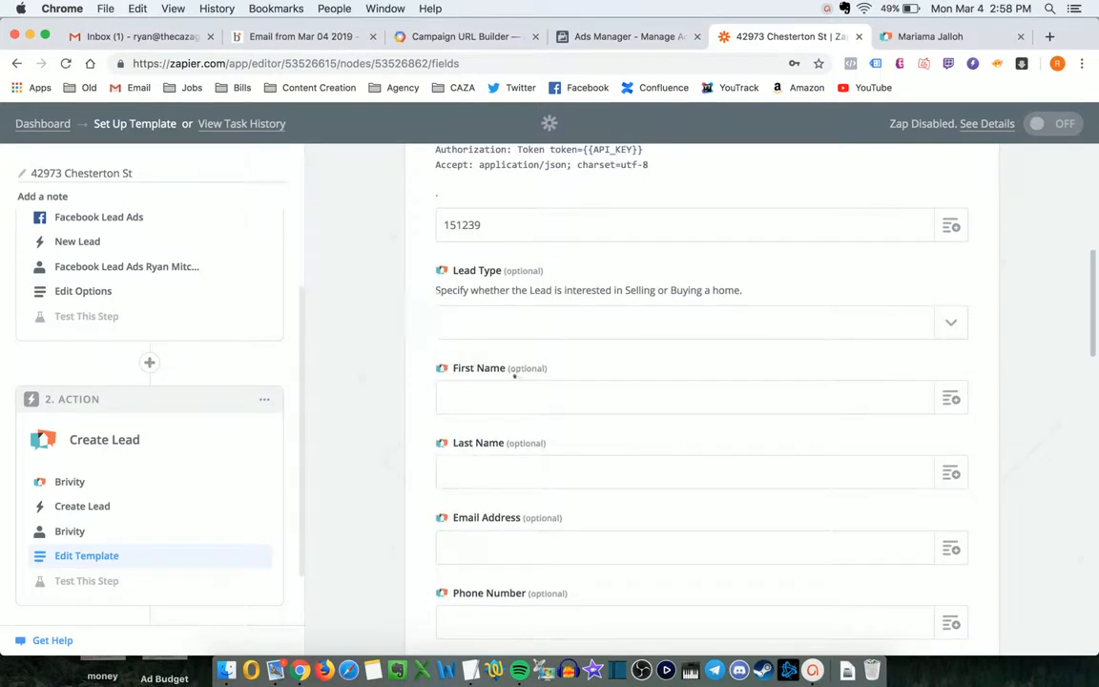
scroll(514, 377, down, 3)
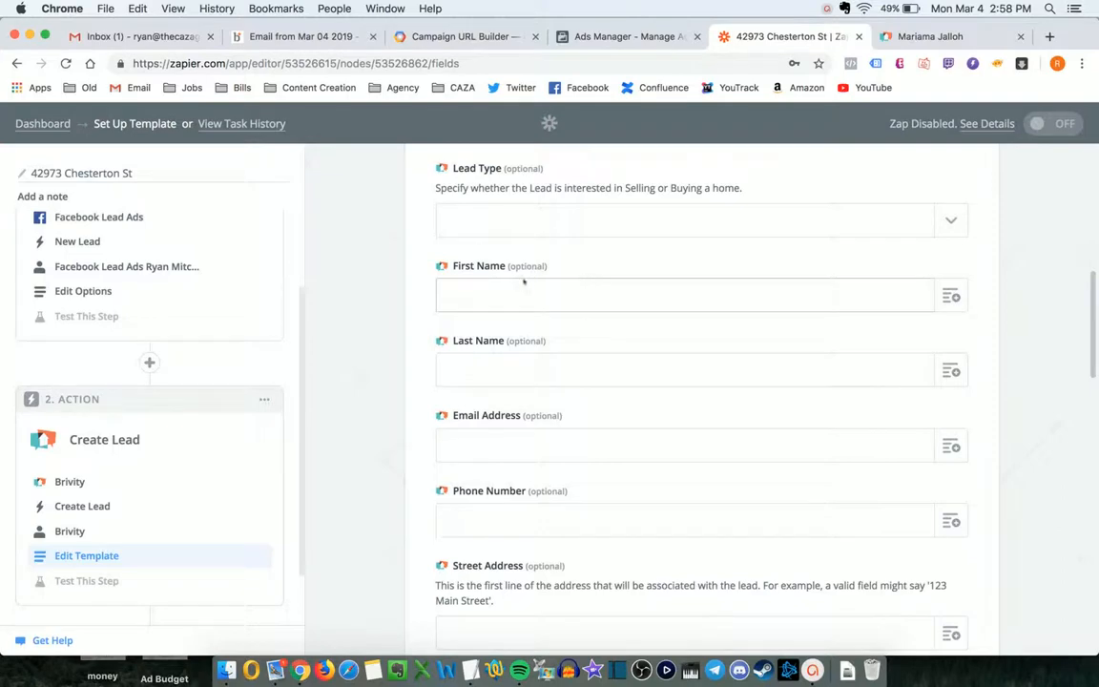
click(616, 36)
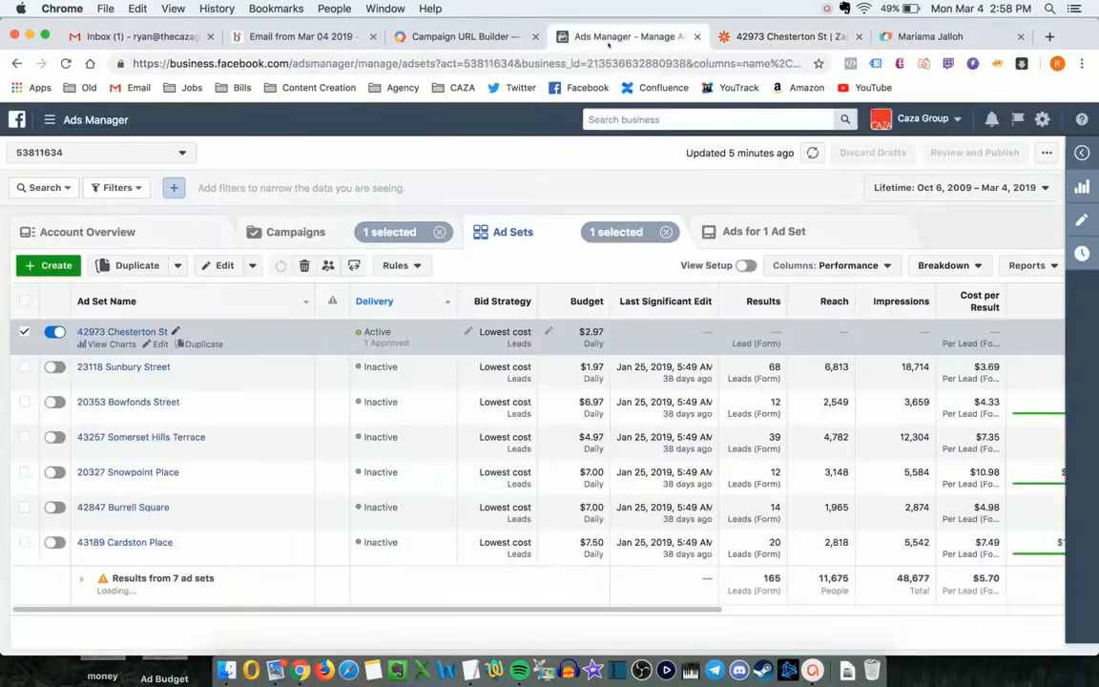
click(720, 244)
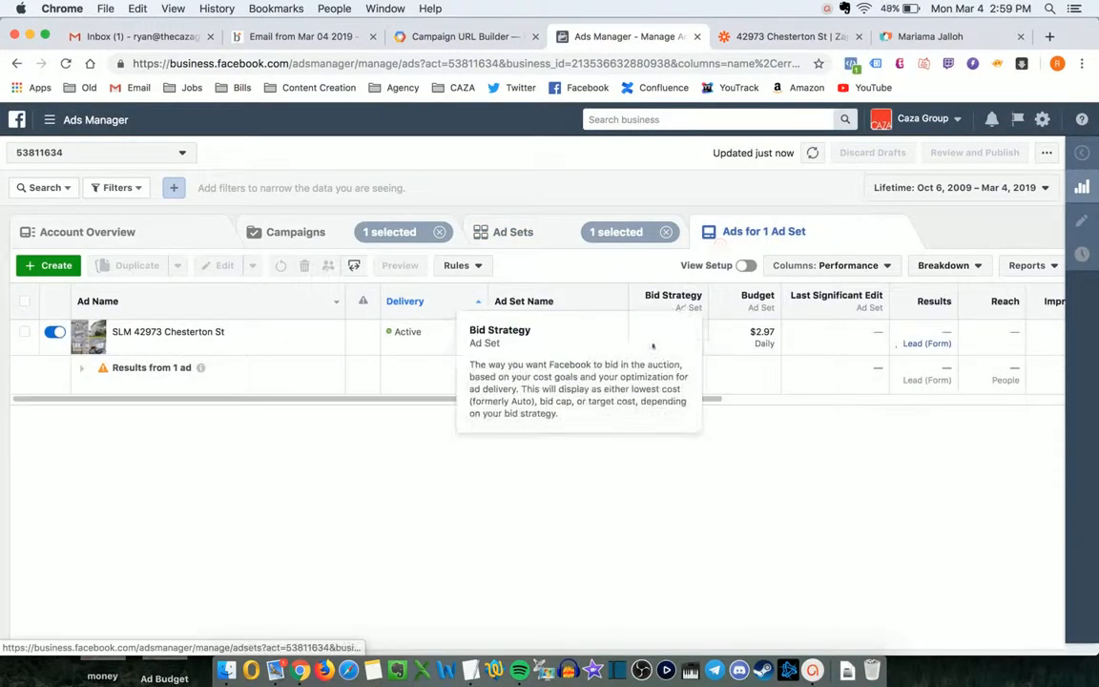
click(195, 345)
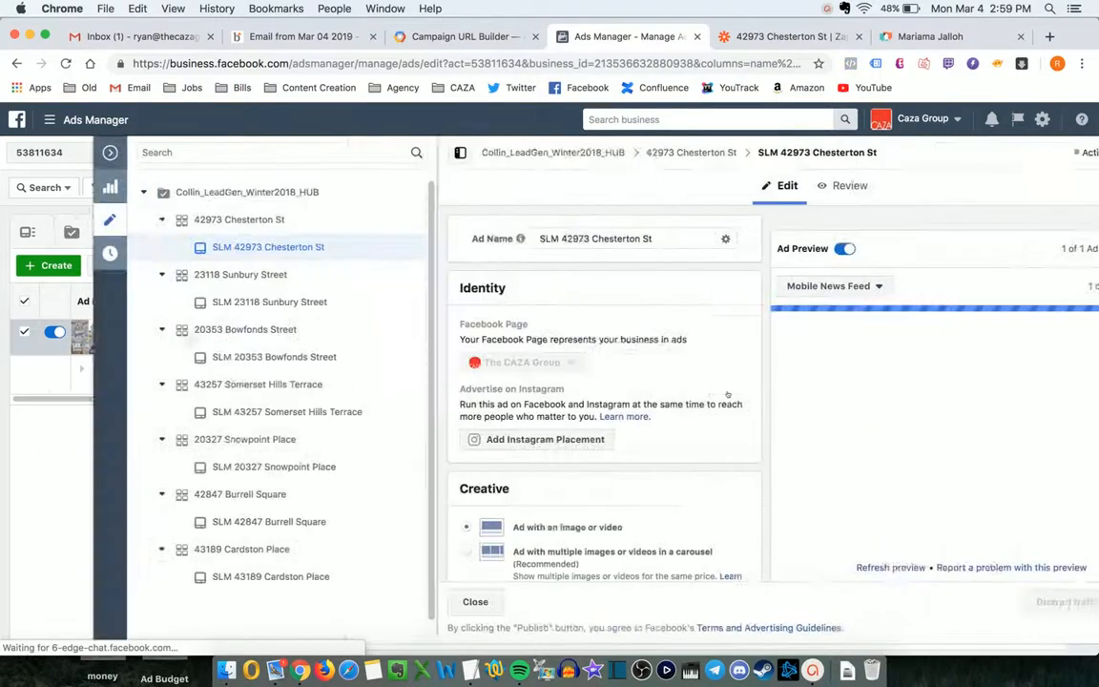
scroll(595, 394, down, 1)
scroll(595, 394, down, 10)
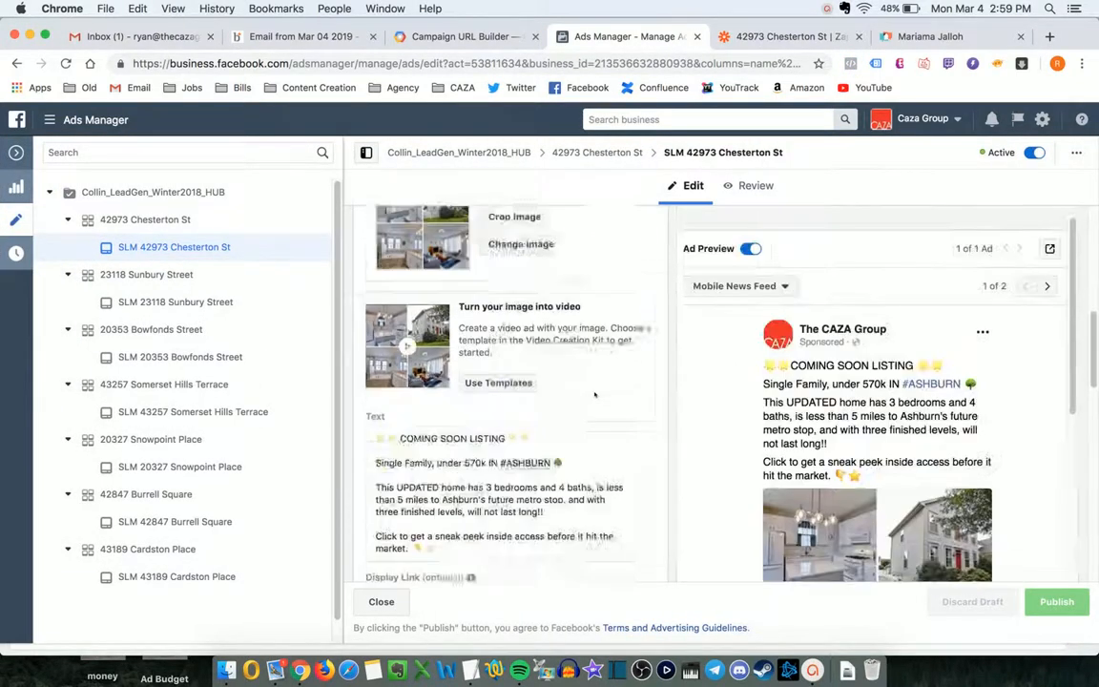
scroll(596, 394, down, 4)
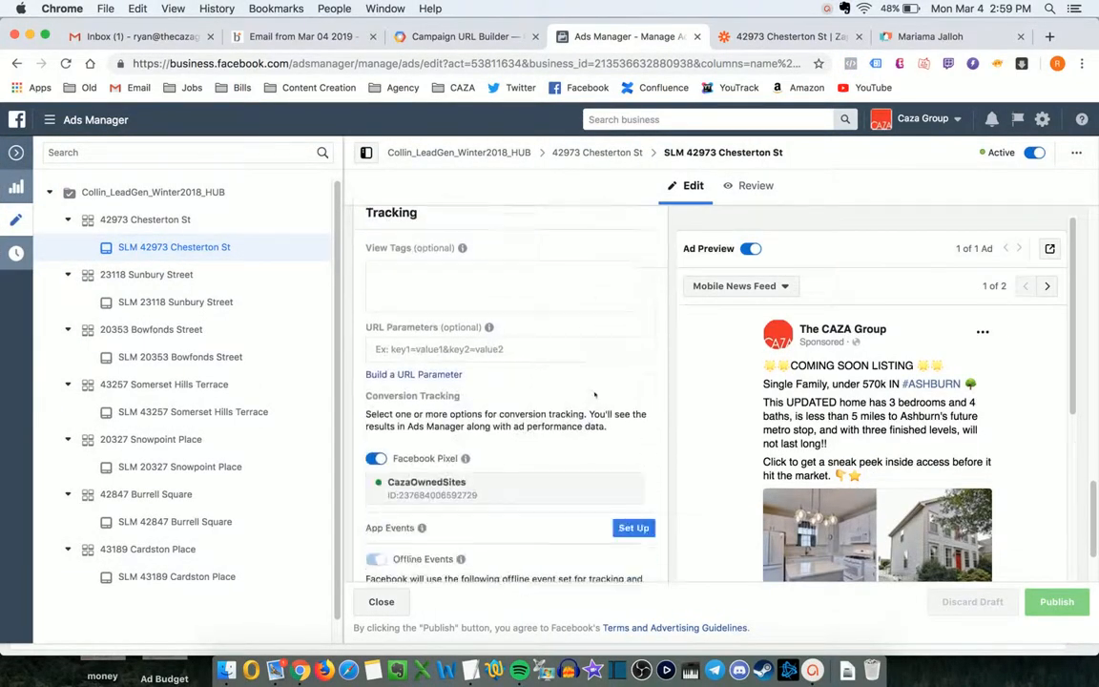
scroll(582, 386, up, 3)
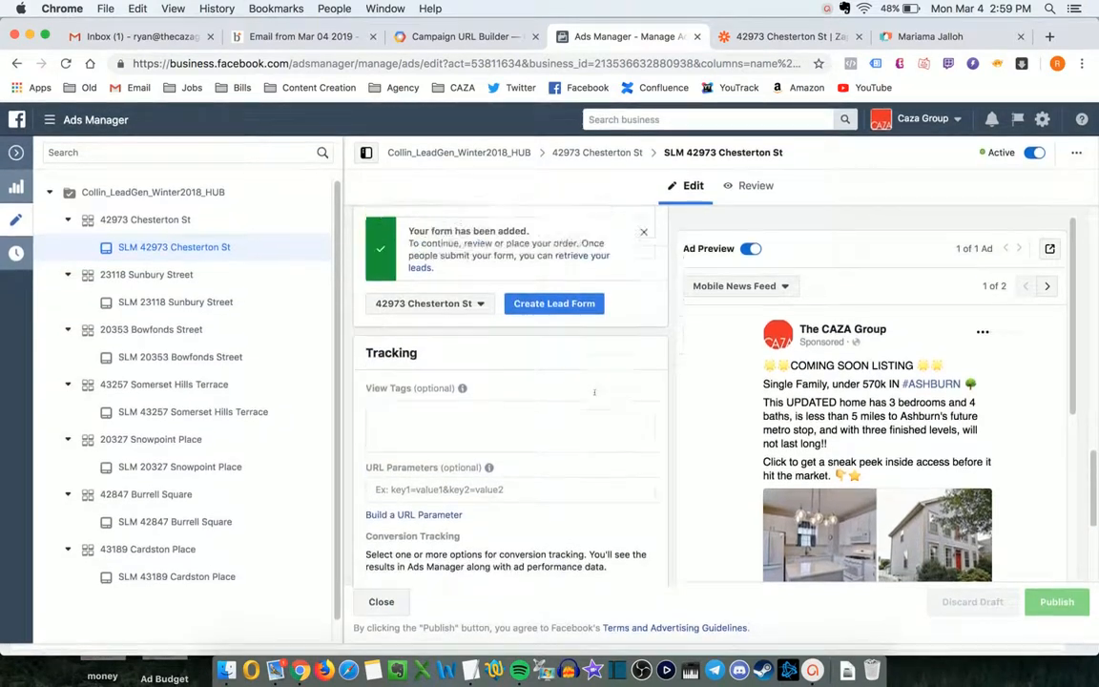
click(510, 375)
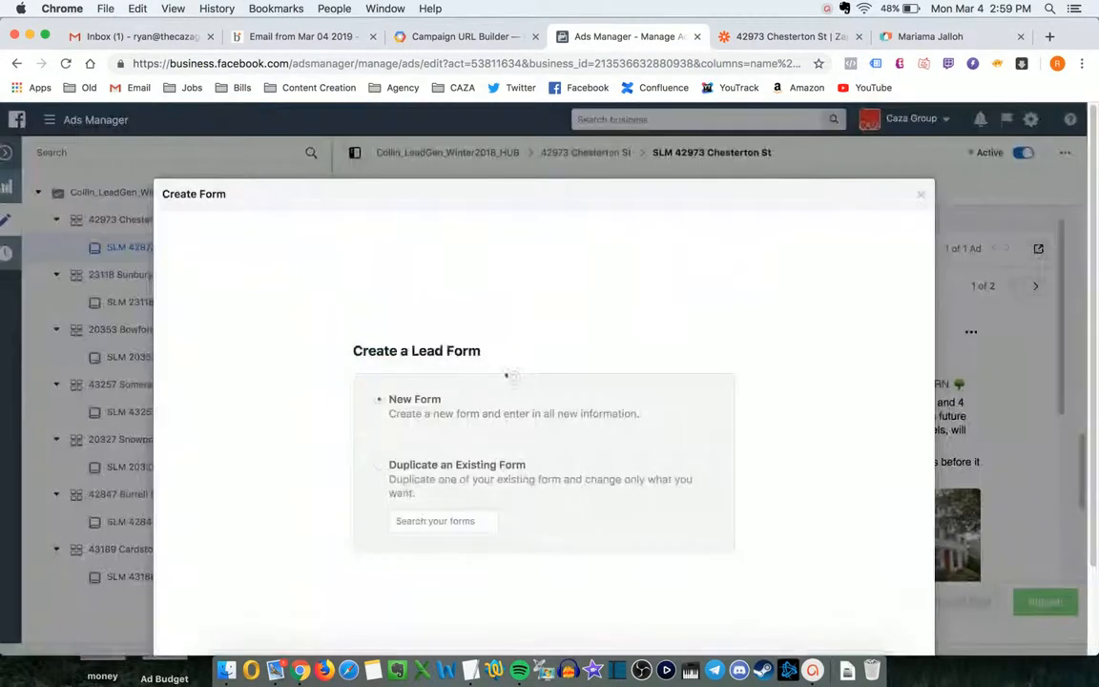
click(380, 464)
click(443, 552)
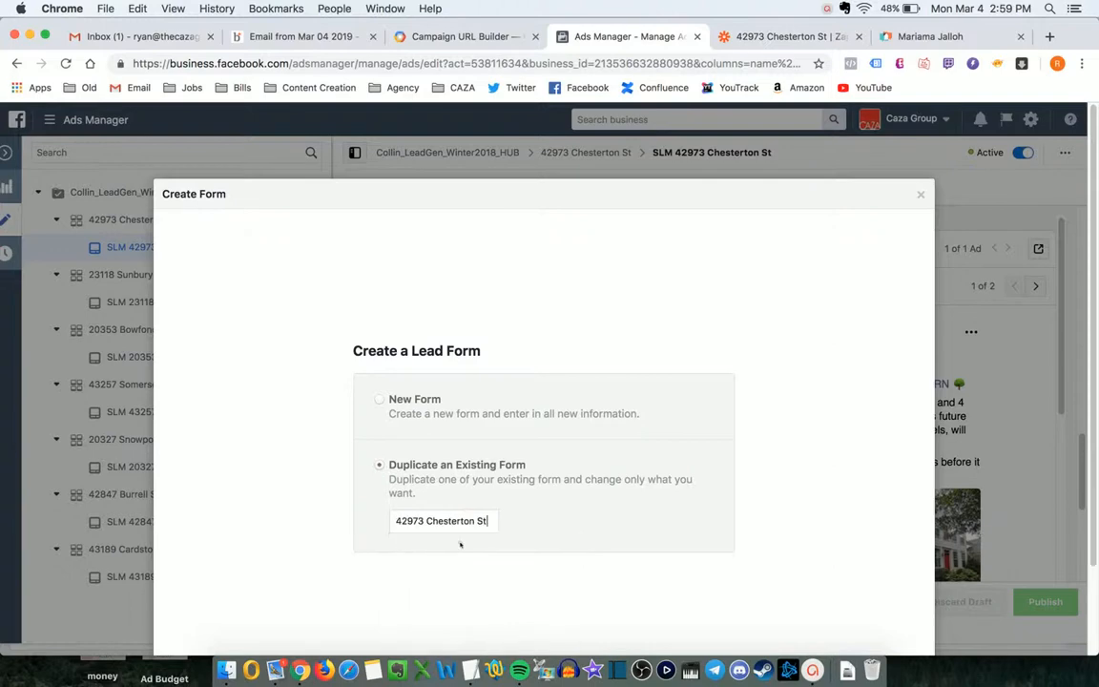
click(903, 603)
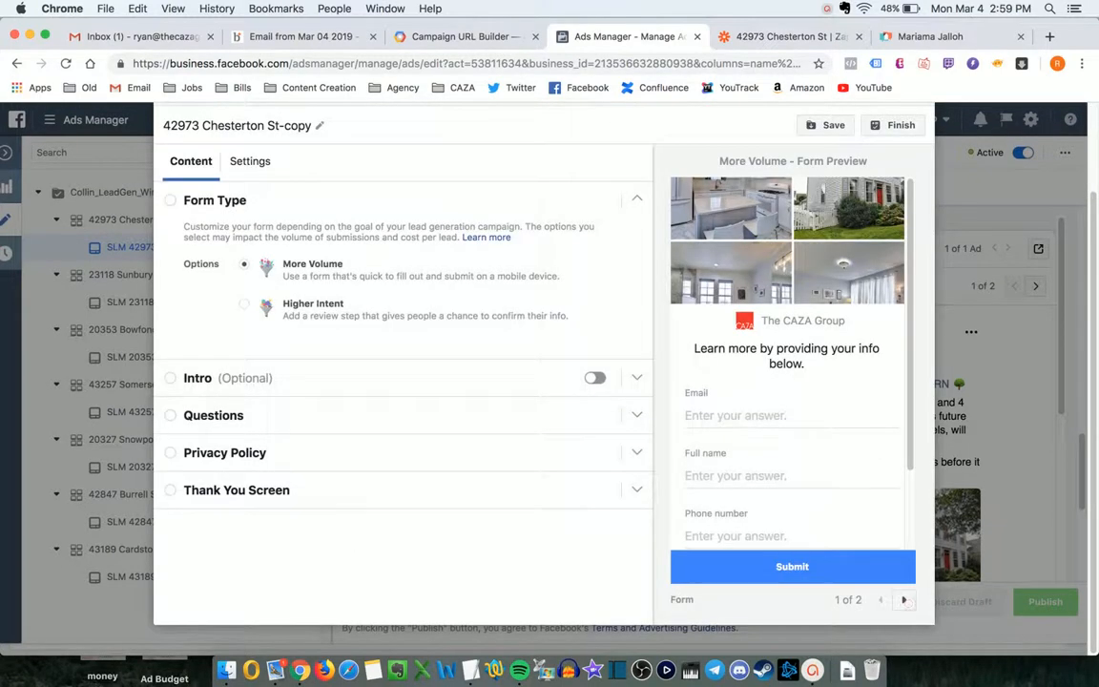
scroll(802, 387, down, 1)
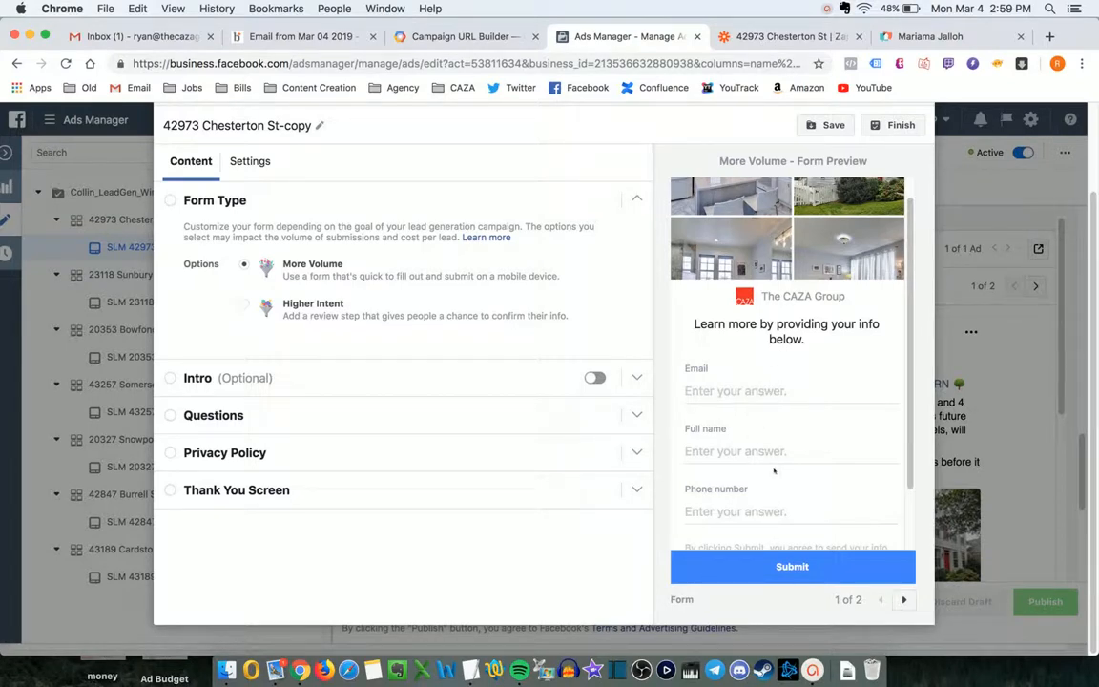
key(ctrl+Tab)
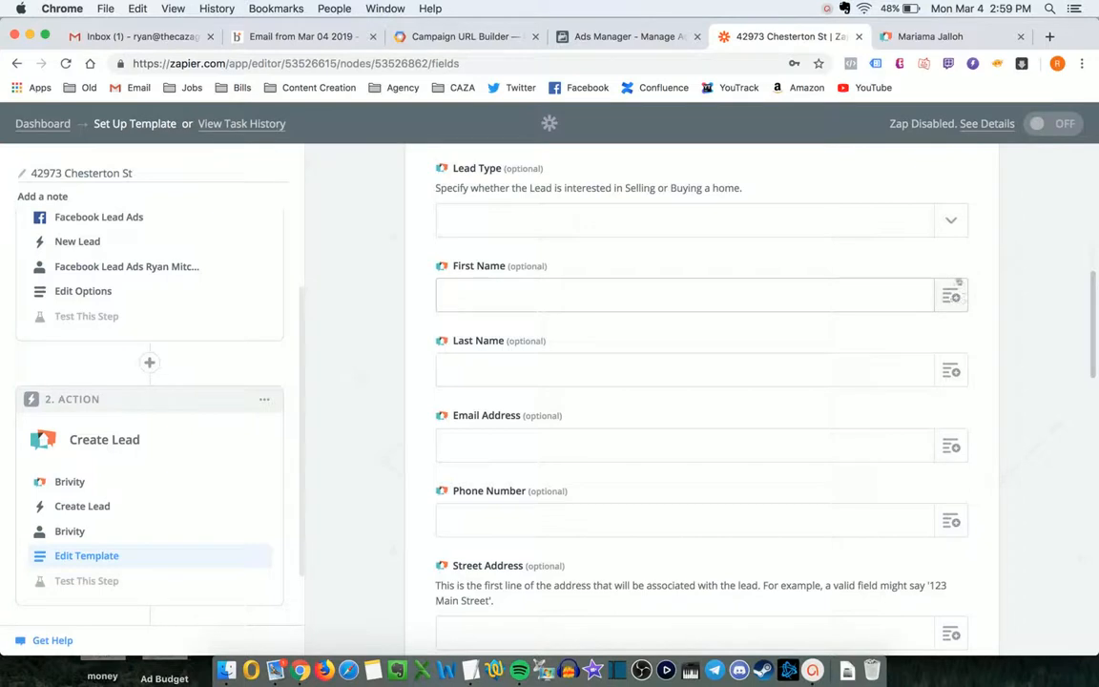
- Map First Name to the Facebook lead's Full Name
click(951, 296)
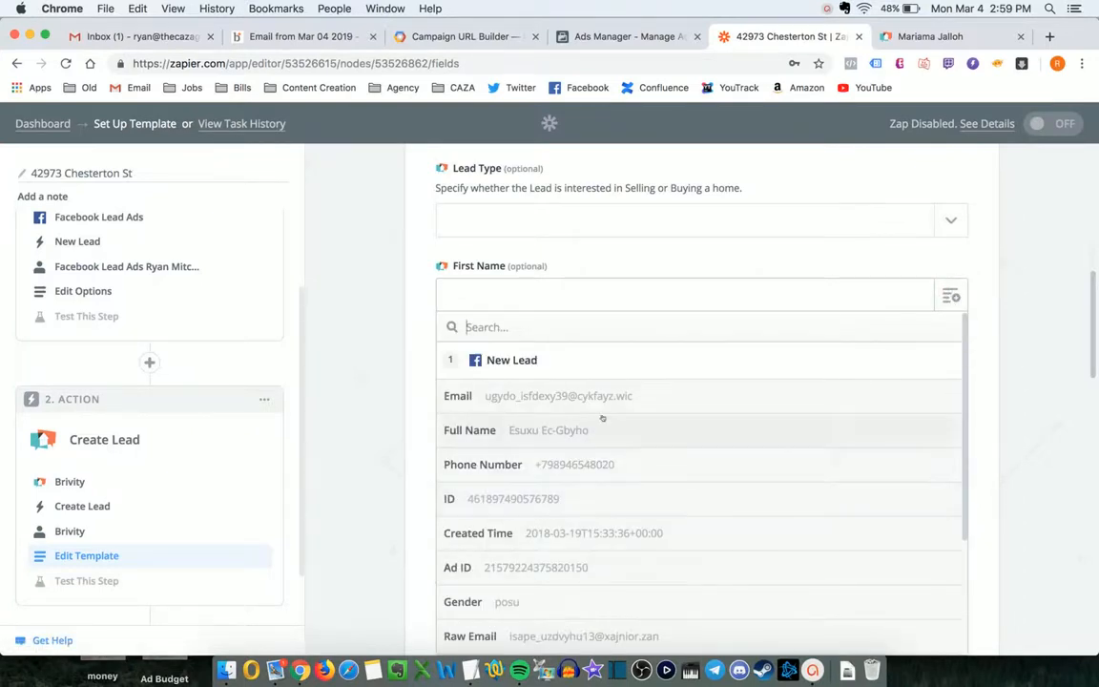
text(name)
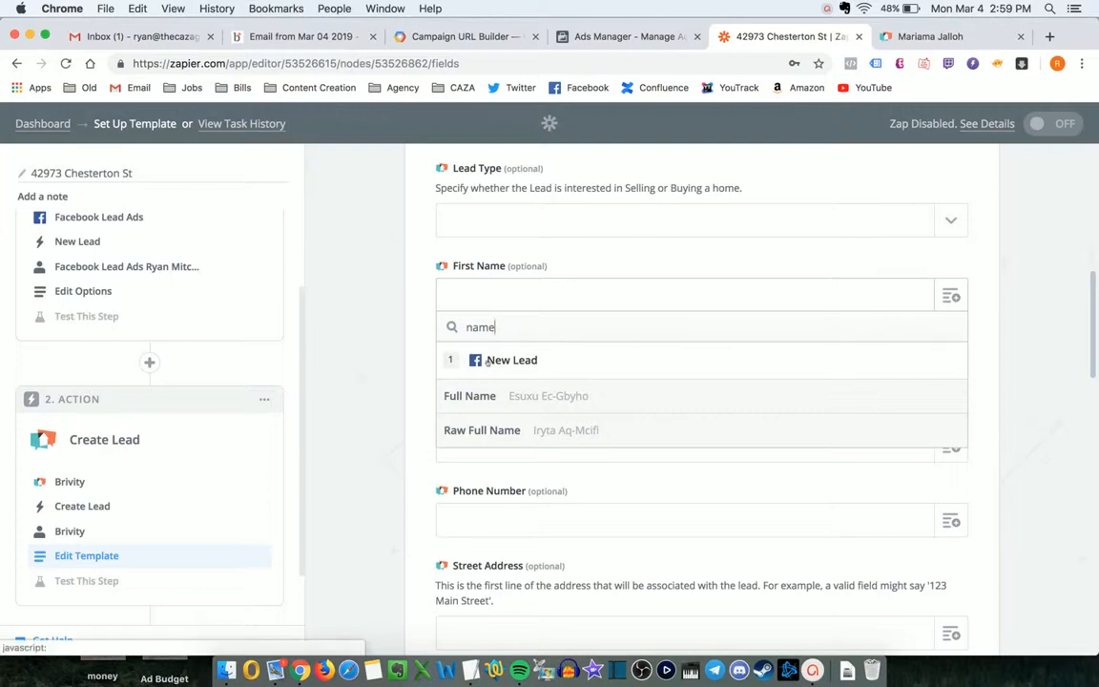
click(454, 395)
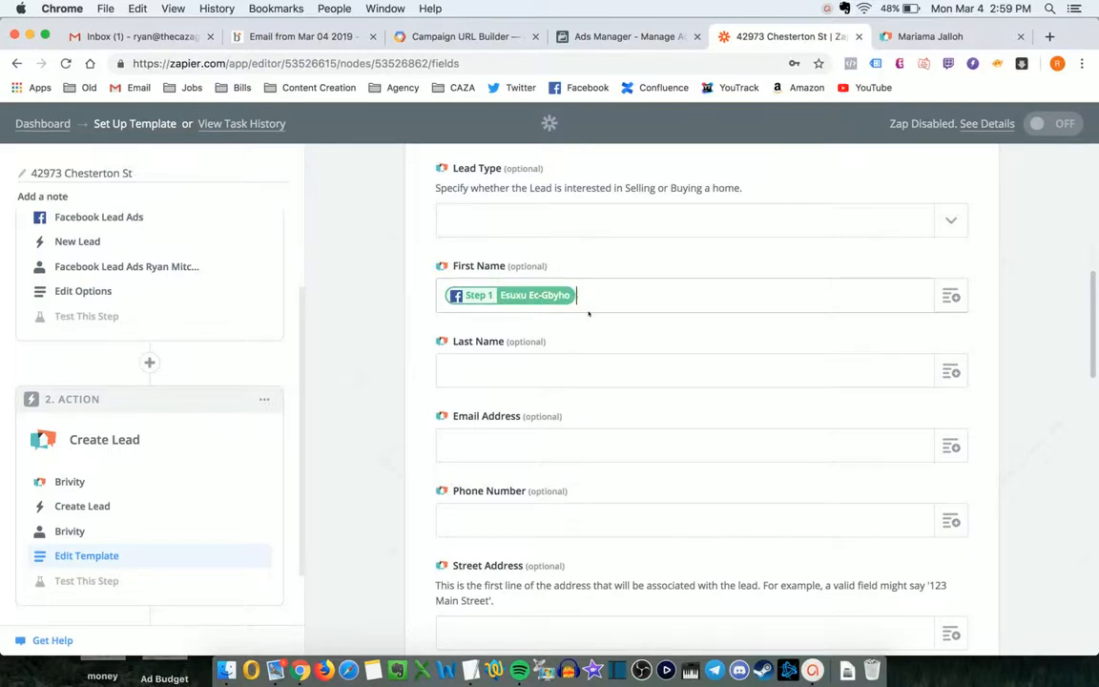
- Map Email Address to the Facebook lead's Email
scroll(589, 313, down, 1)
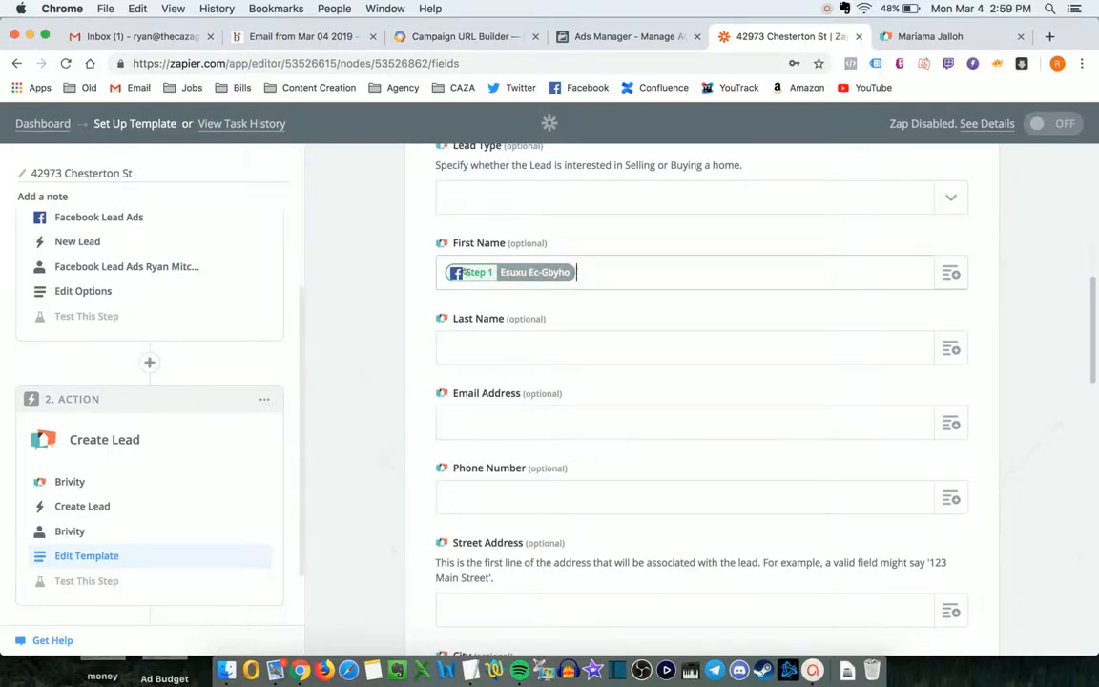
click(544, 421)
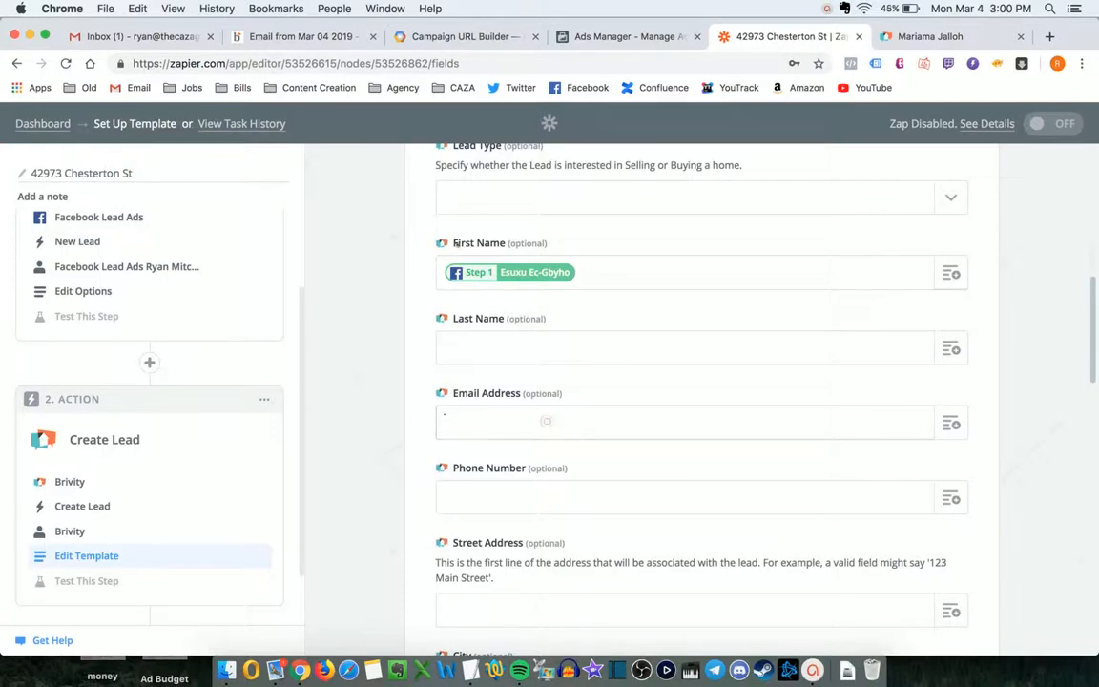
drag(453, 243, 501, 246)
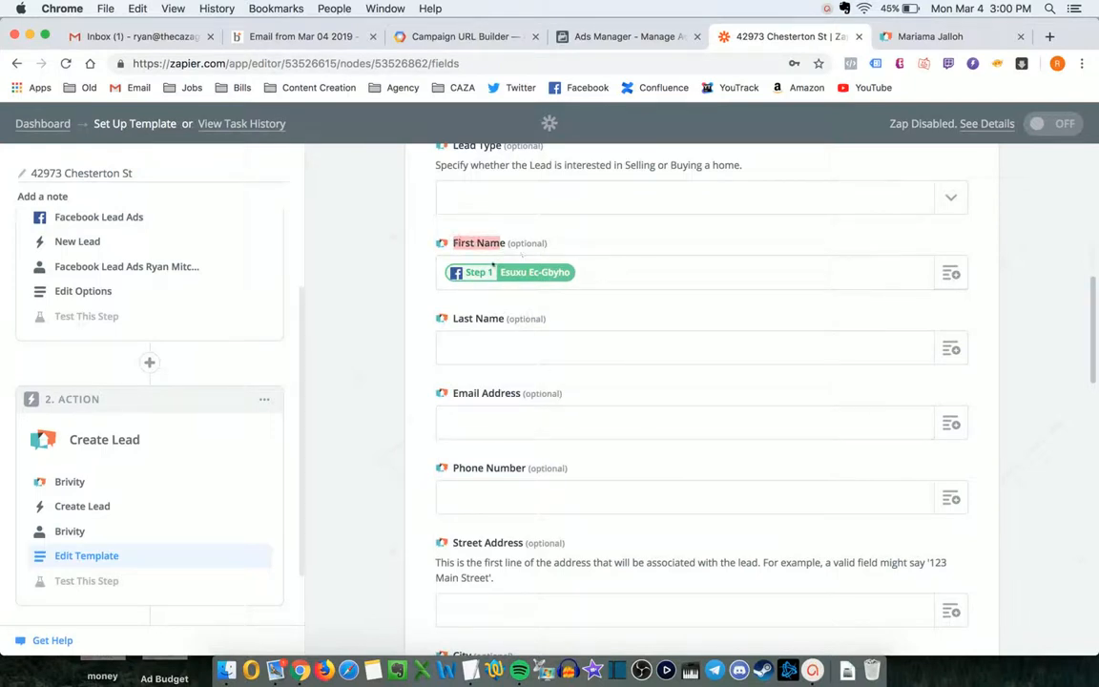
click(509, 419)
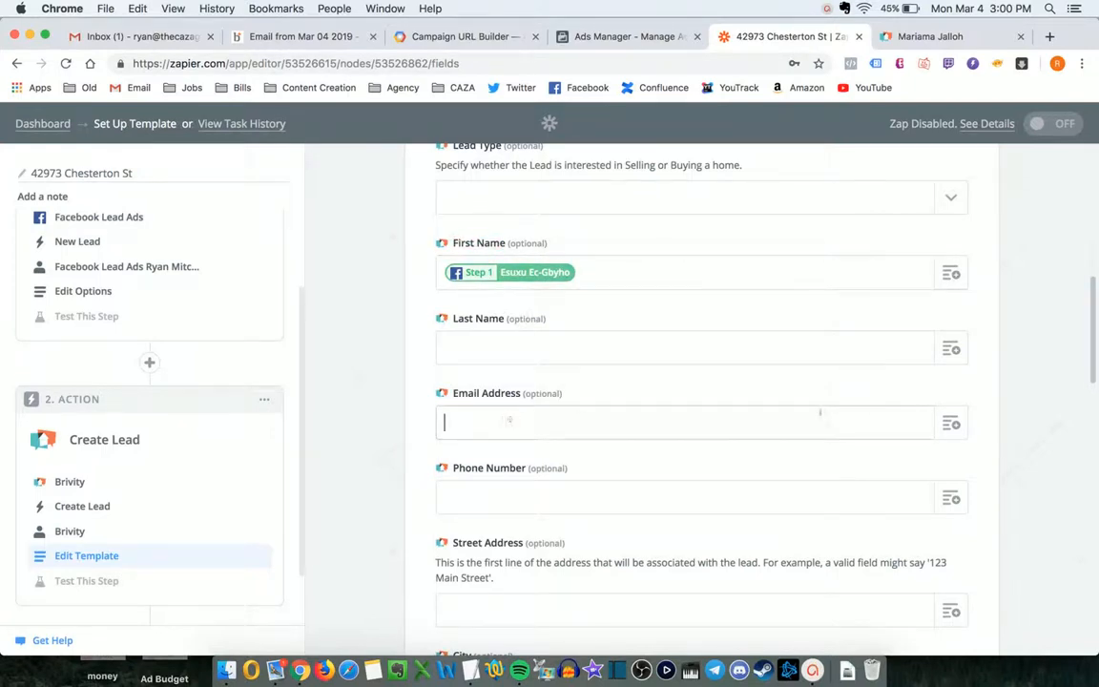
click(951, 424)
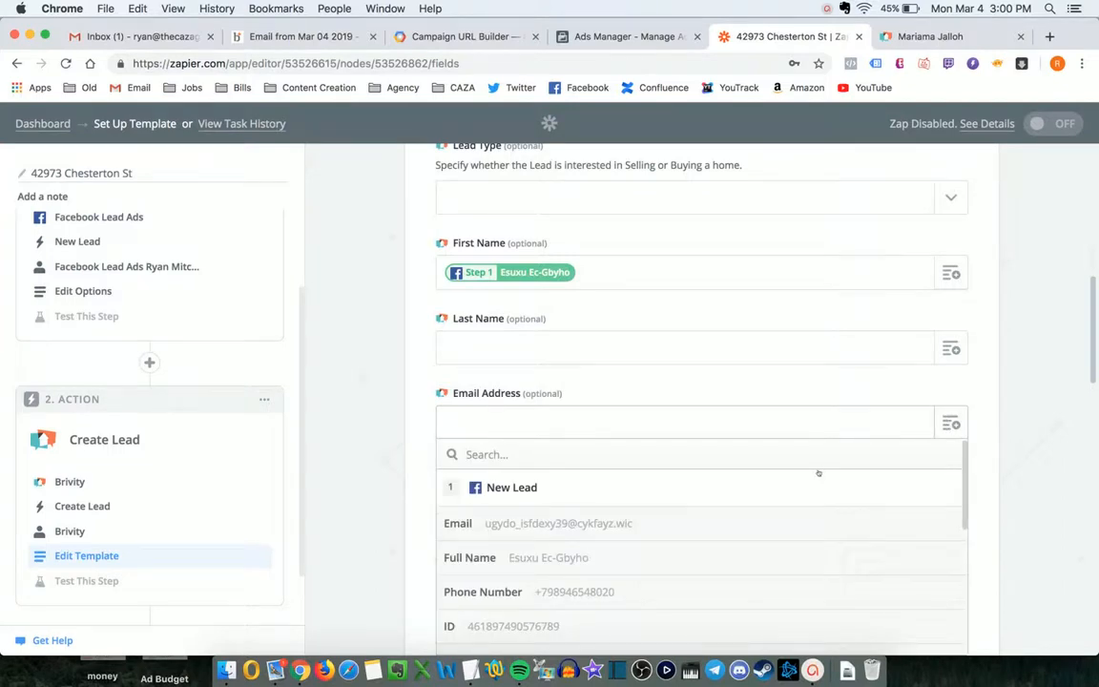
text(email)
key(BackSpace)
key(BackSpace)
key(BackSpace)
key(BackSpace)
key(BackSpace)
click(947, 425)
click(950, 424)
text(email)
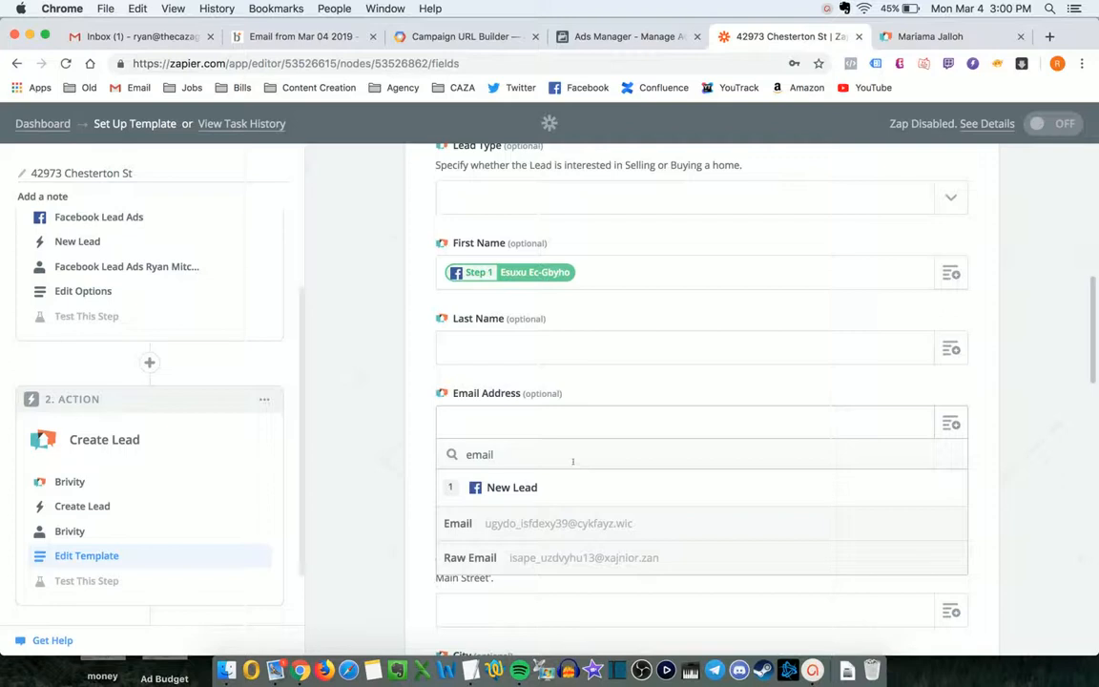
click(572, 522)
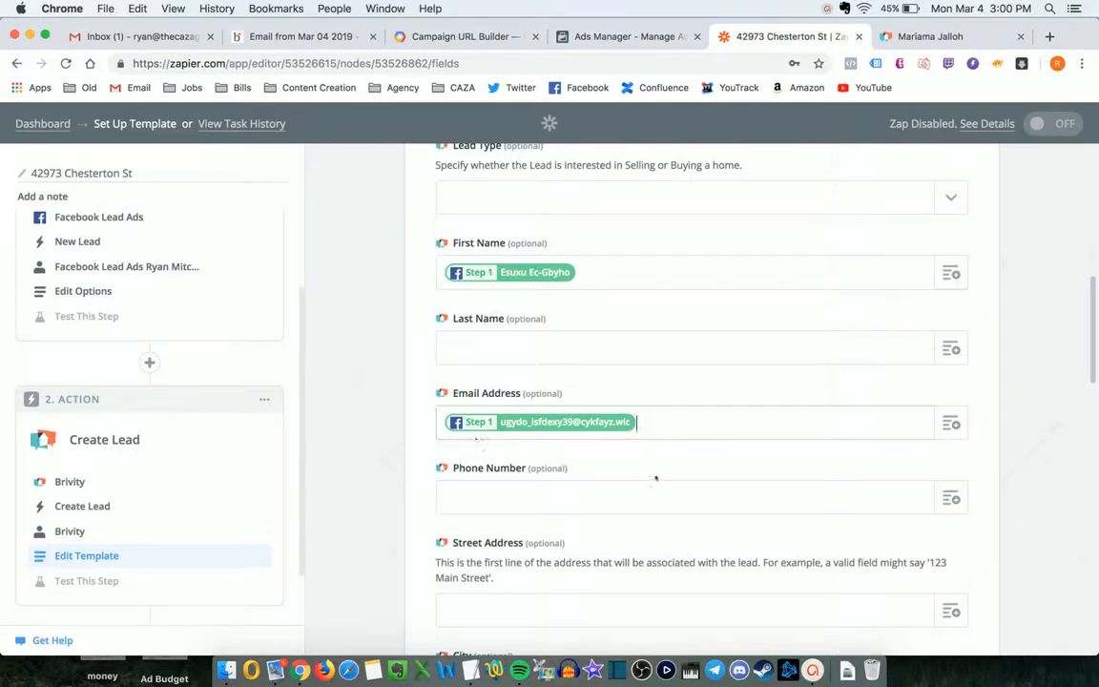
drag(591, 428, 511, 416)
scroll(520, 428, down, 1)
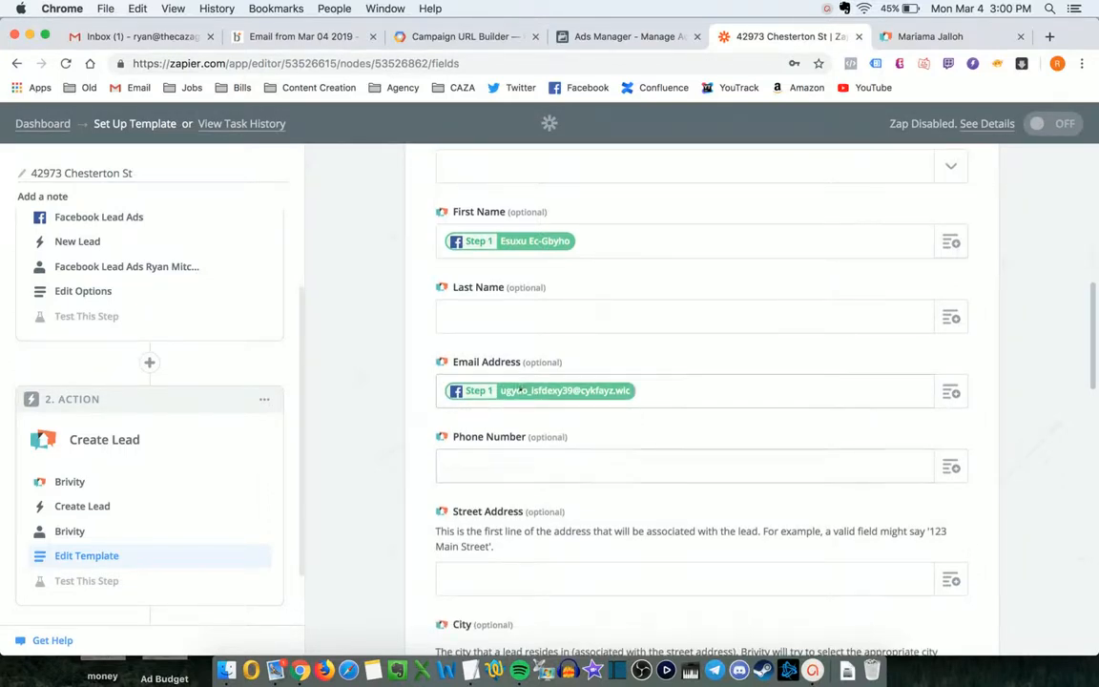
click(601, 390)
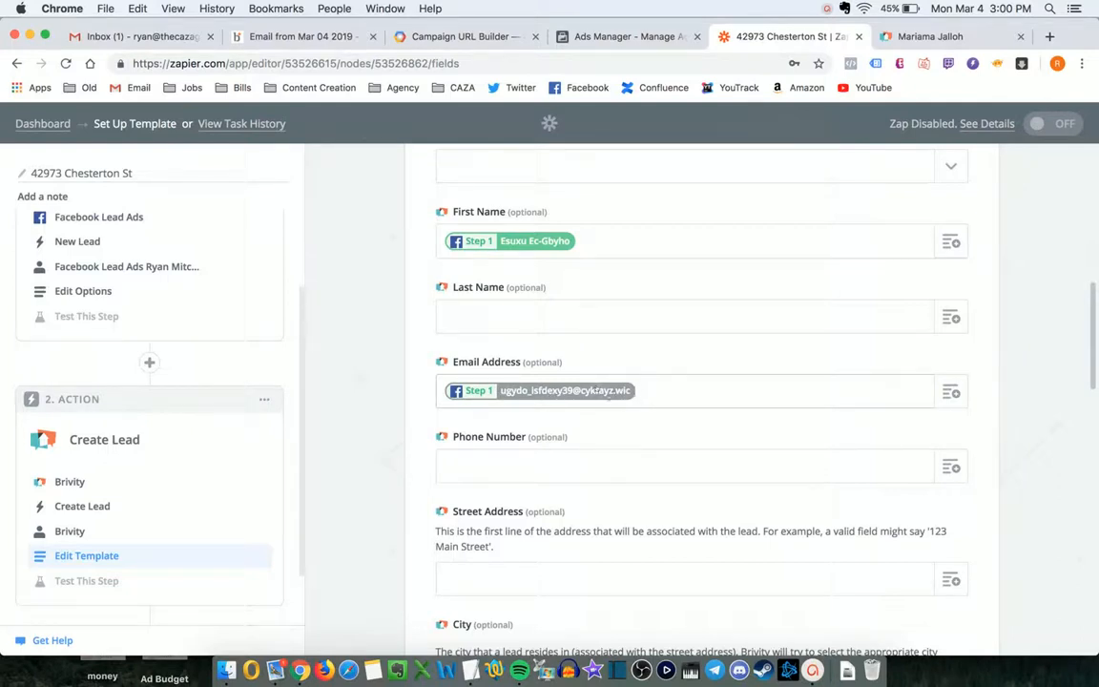
- Map Phone Number to the Facebook lead's Phone Number
scroll(628, 408, down, 1)
click(951, 435)
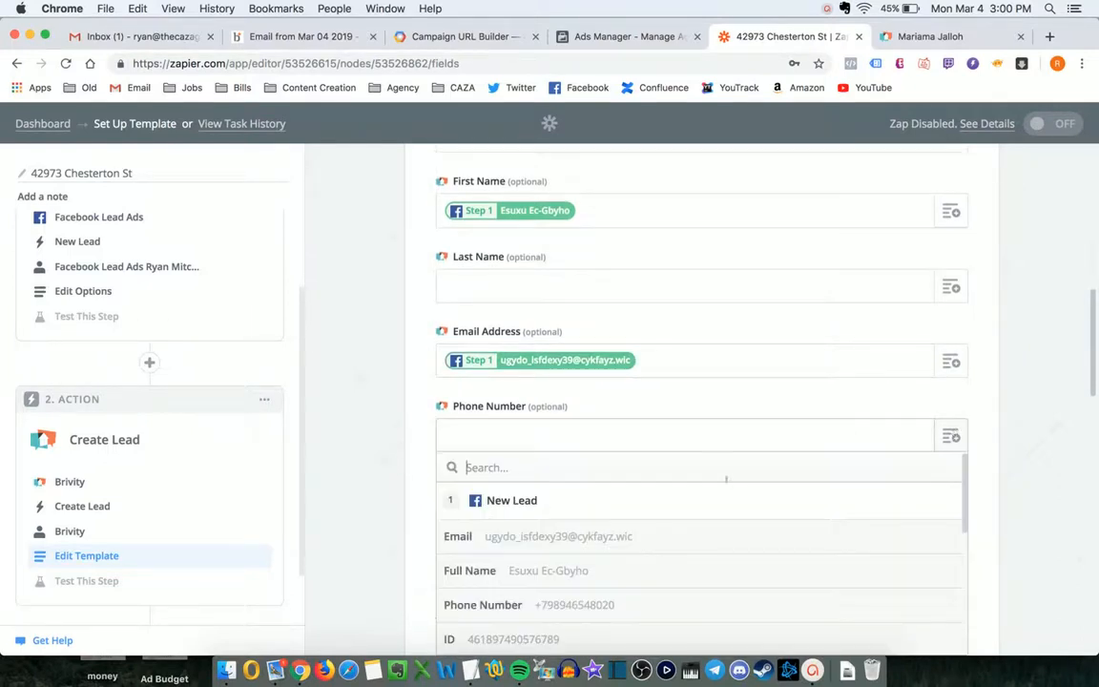
text(phone)
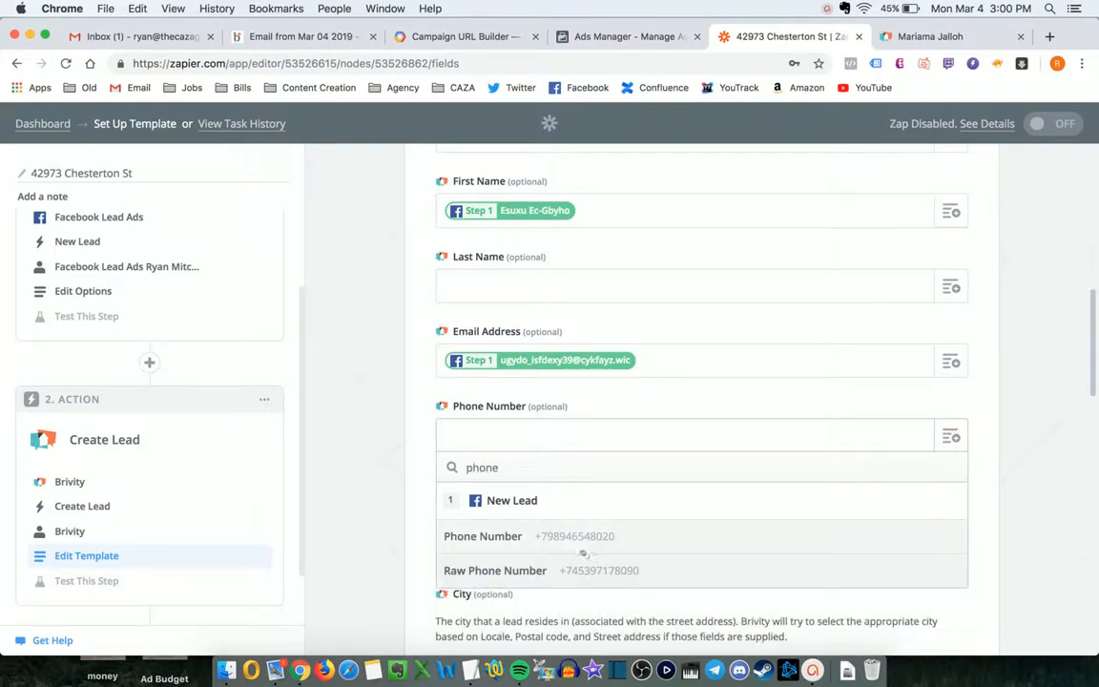
click(520, 534)
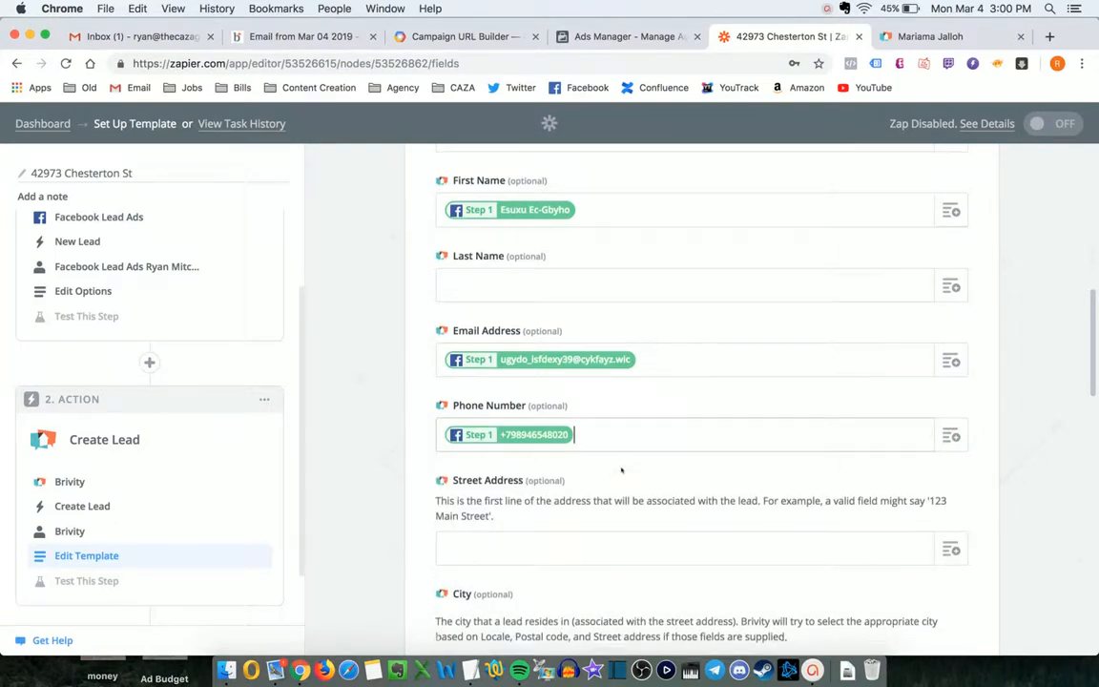
- Review the lead Source options without choosing one
scroll(620, 467, down, 1)
scroll(592, 466, down, 3)
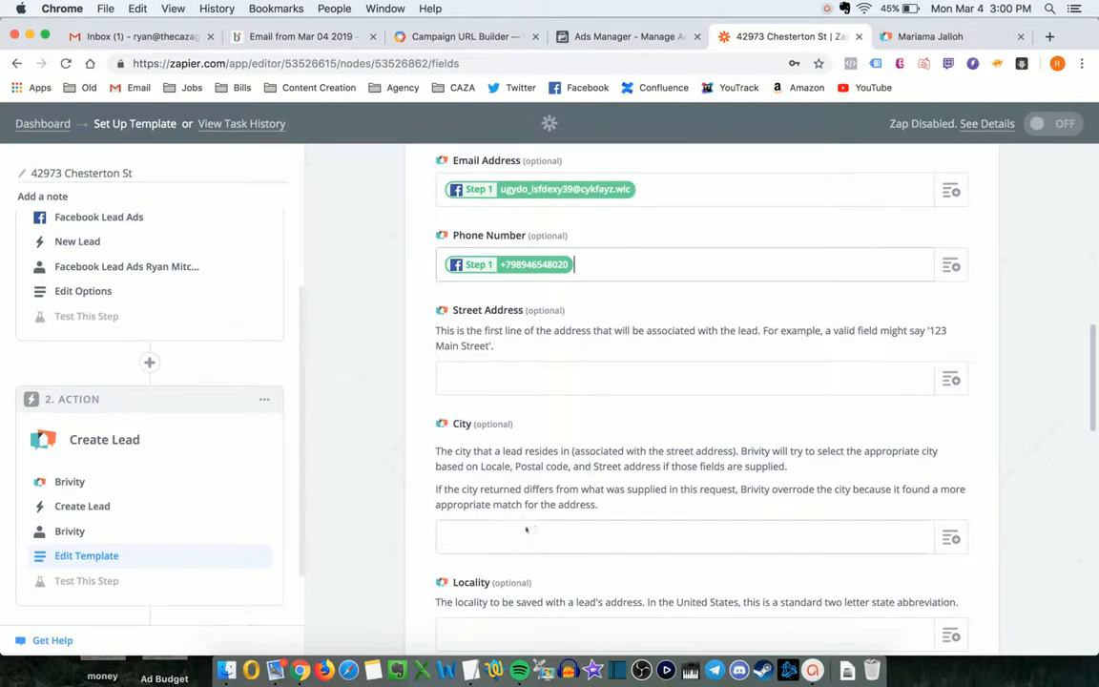
scroll(598, 503, down, 8)
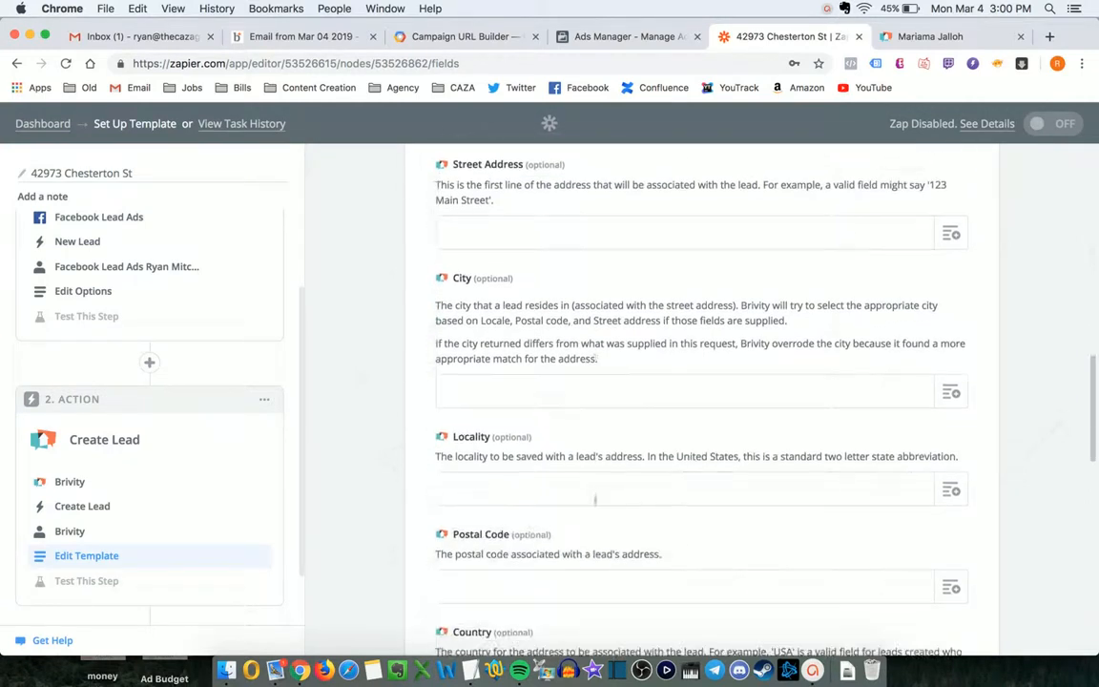
scroll(536, 481, down, 3)
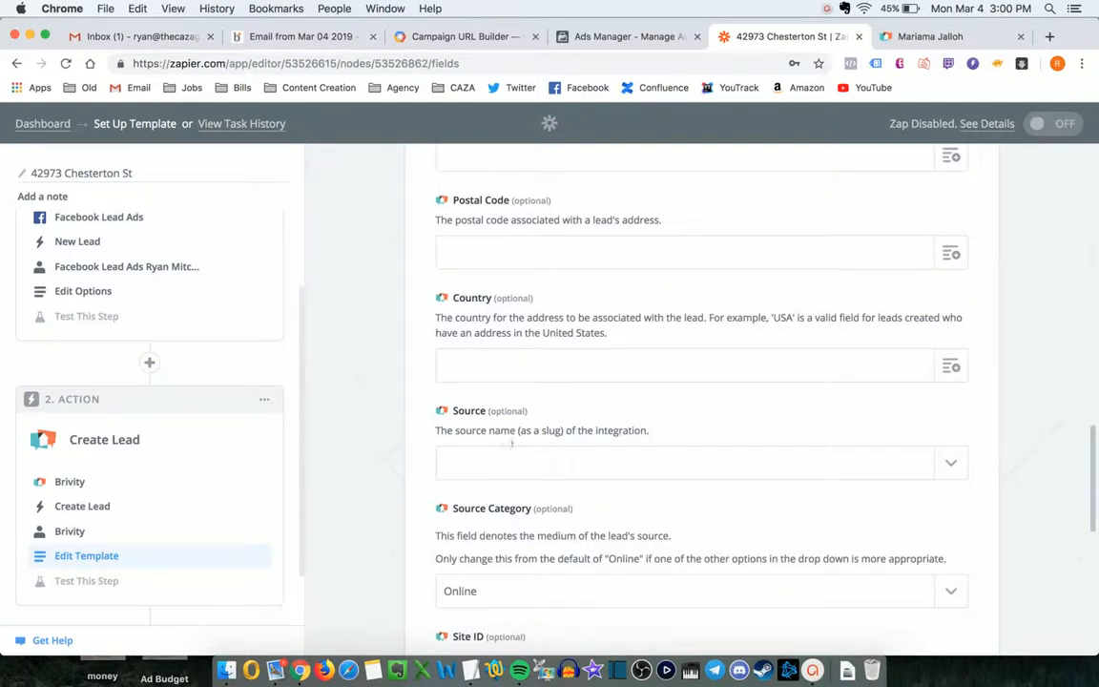
click(506, 462)
click(648, 430)
scroll(733, 408, down, 2)
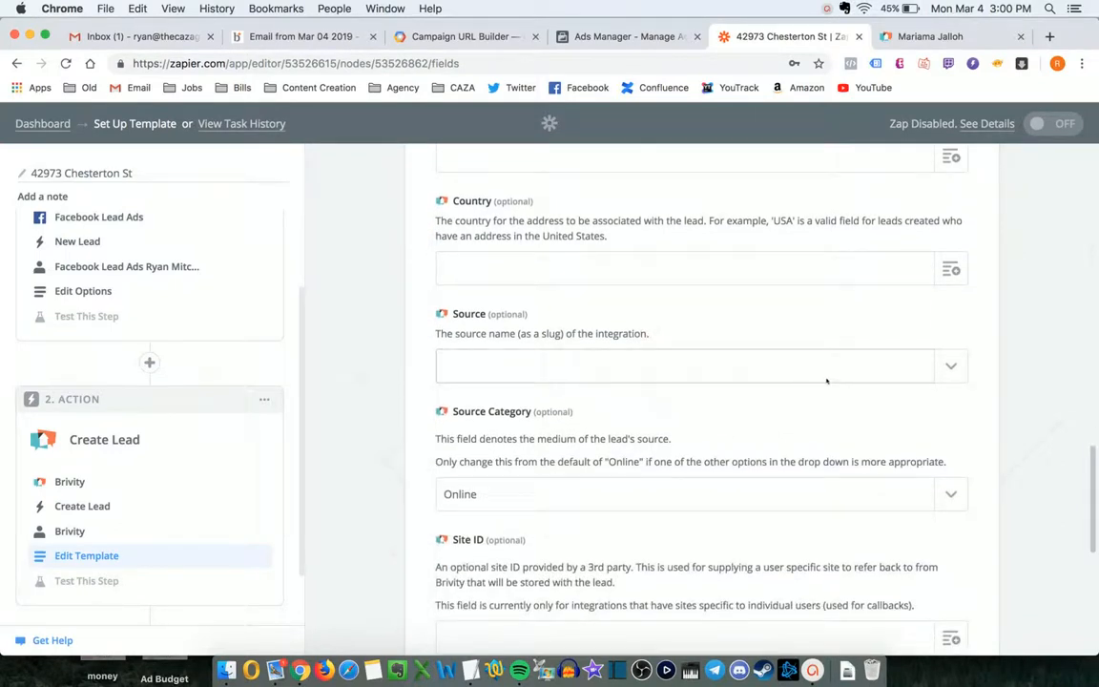
scroll(826, 380, up, 15)
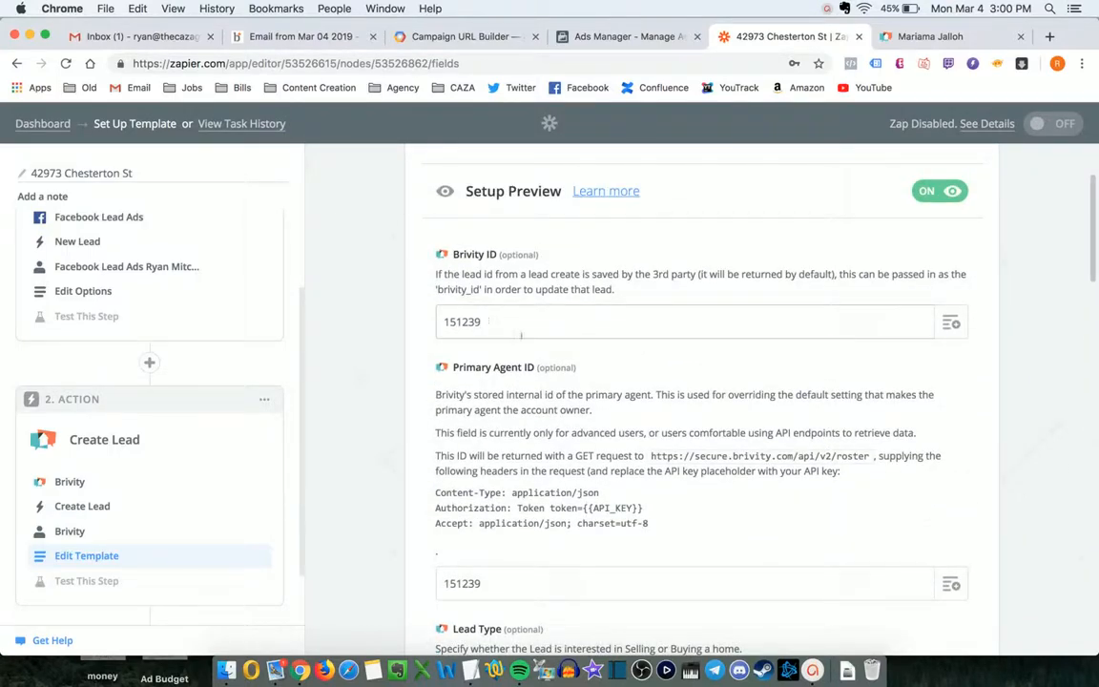
scroll(521, 335, down, 4)
scroll(476, 405, down, 4)
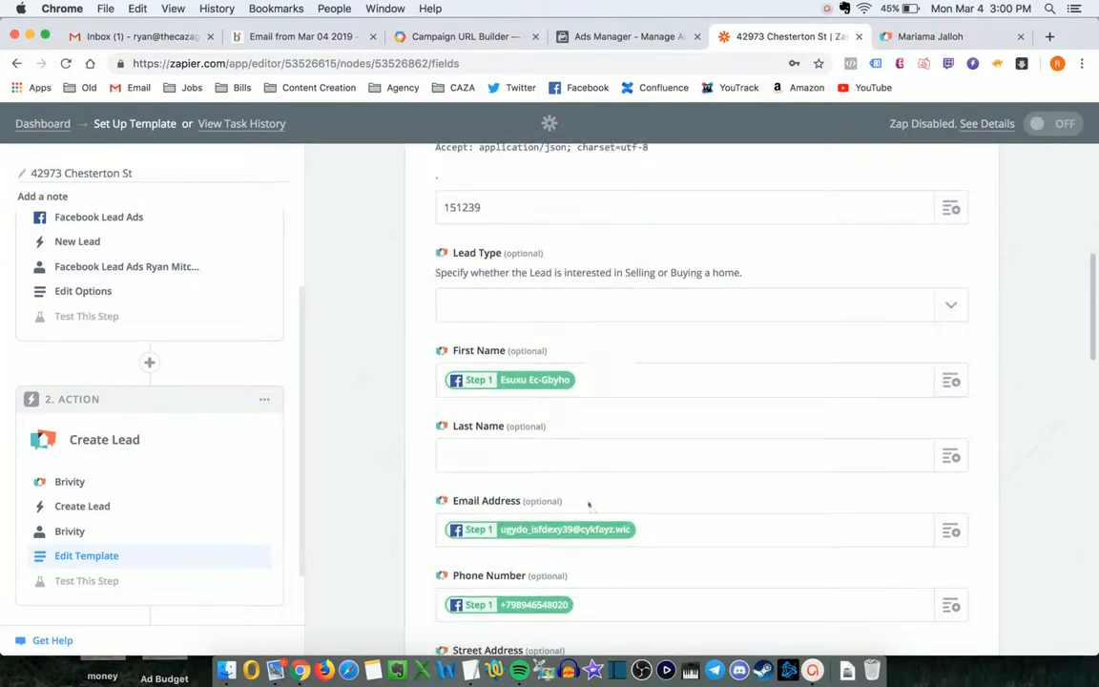
scroll(612, 412, down, 15)
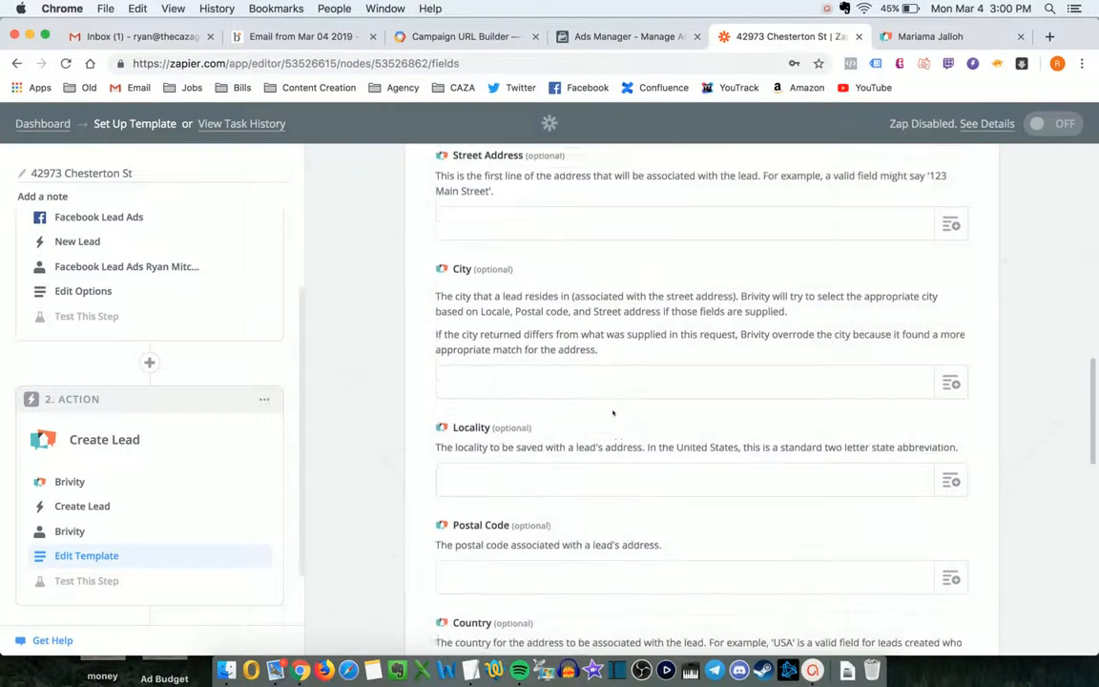
scroll(613, 412, down, 5)
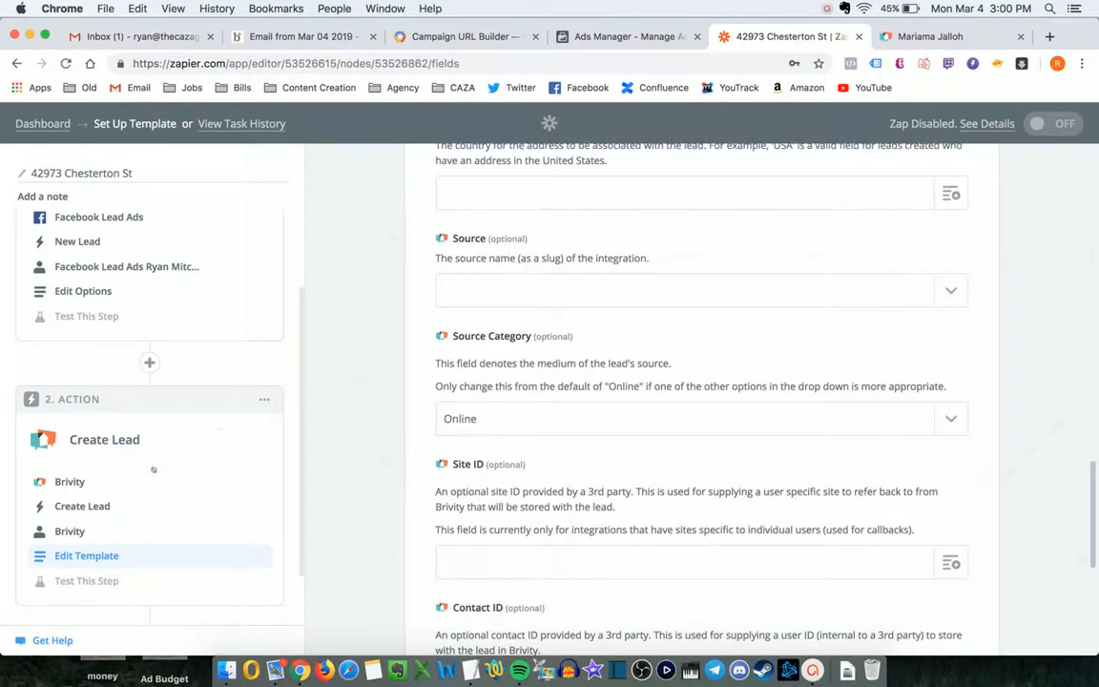
- Set Source to Use a Custom Value (advanced)
click(564, 290)
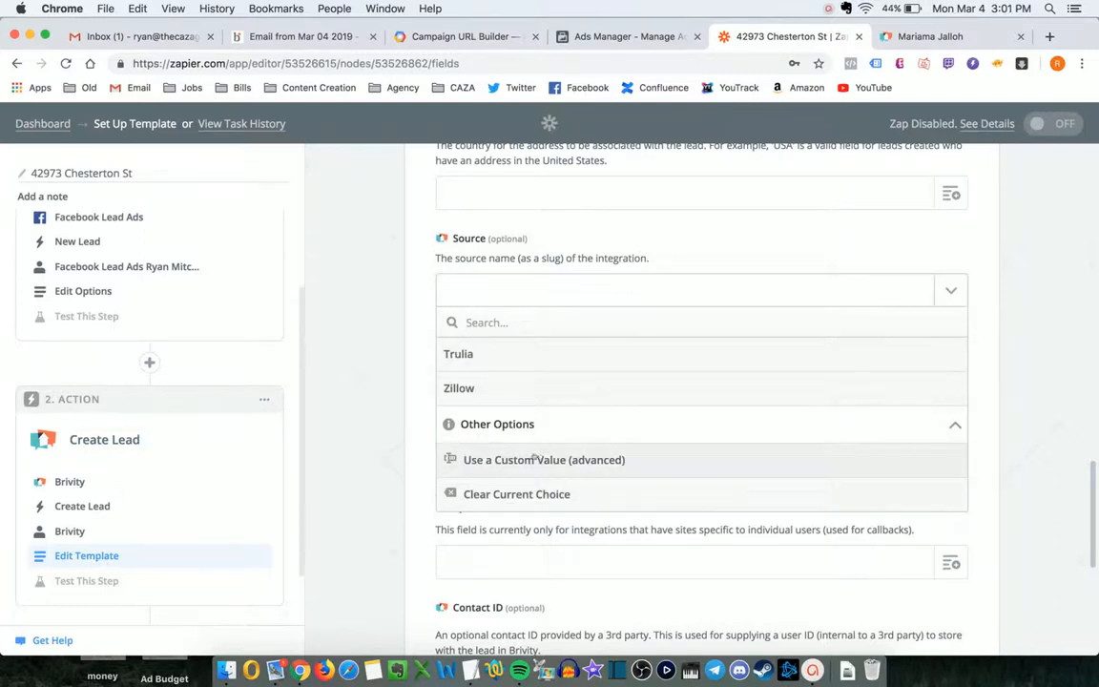
text(custom)
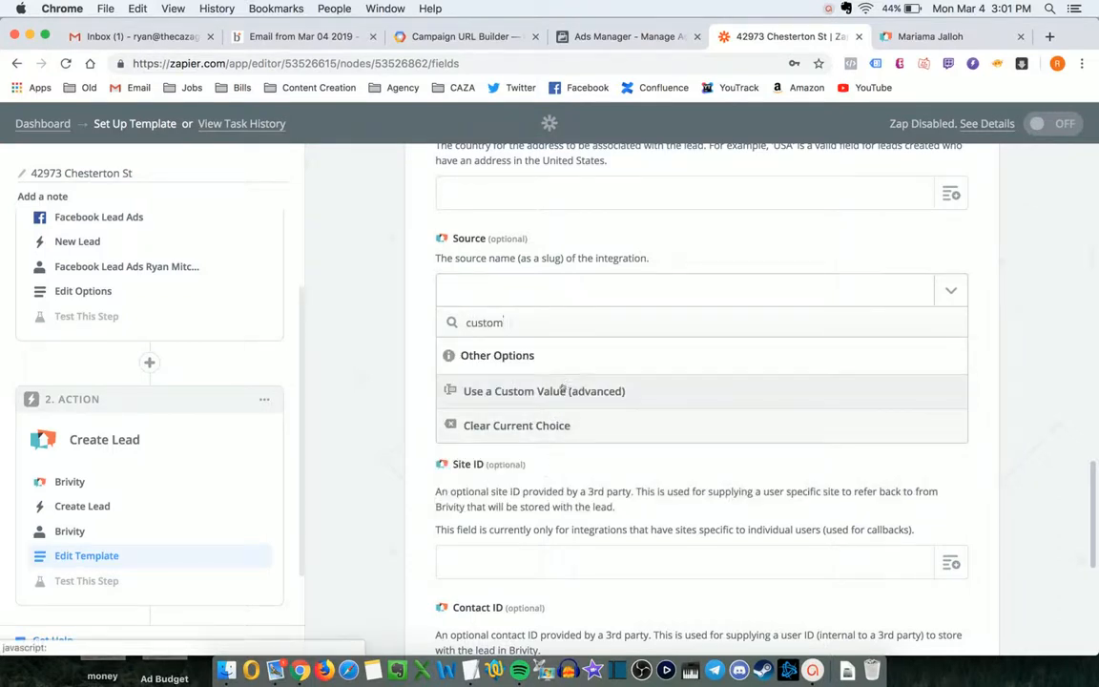
click(562, 391)
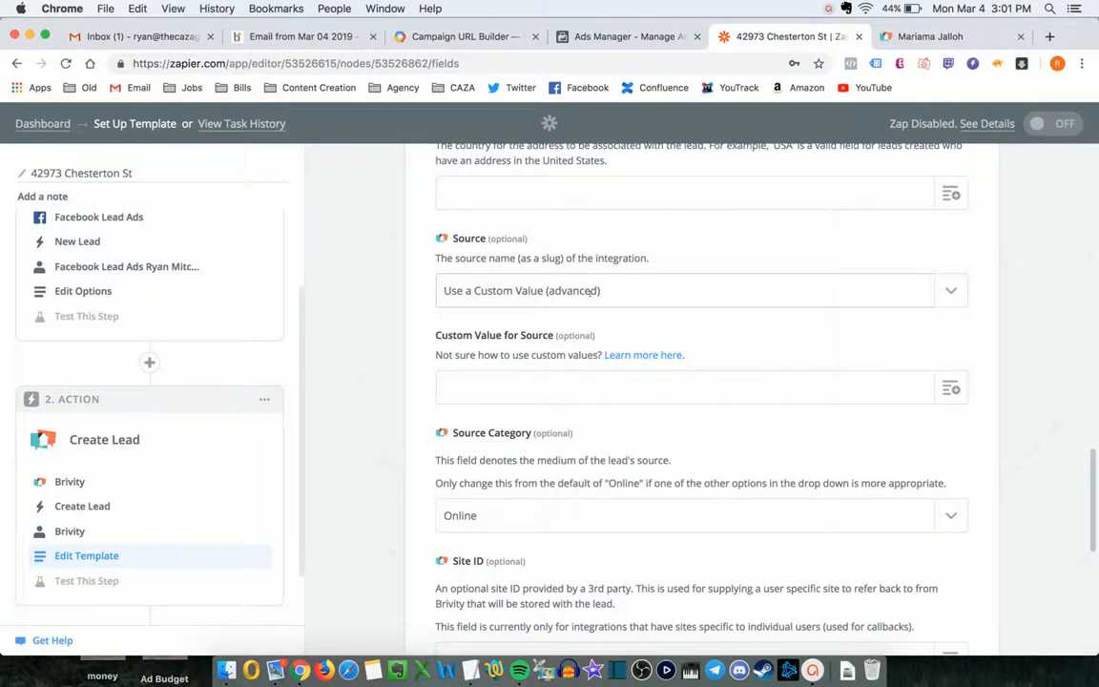
key(super+Tab)
click(242, 102)
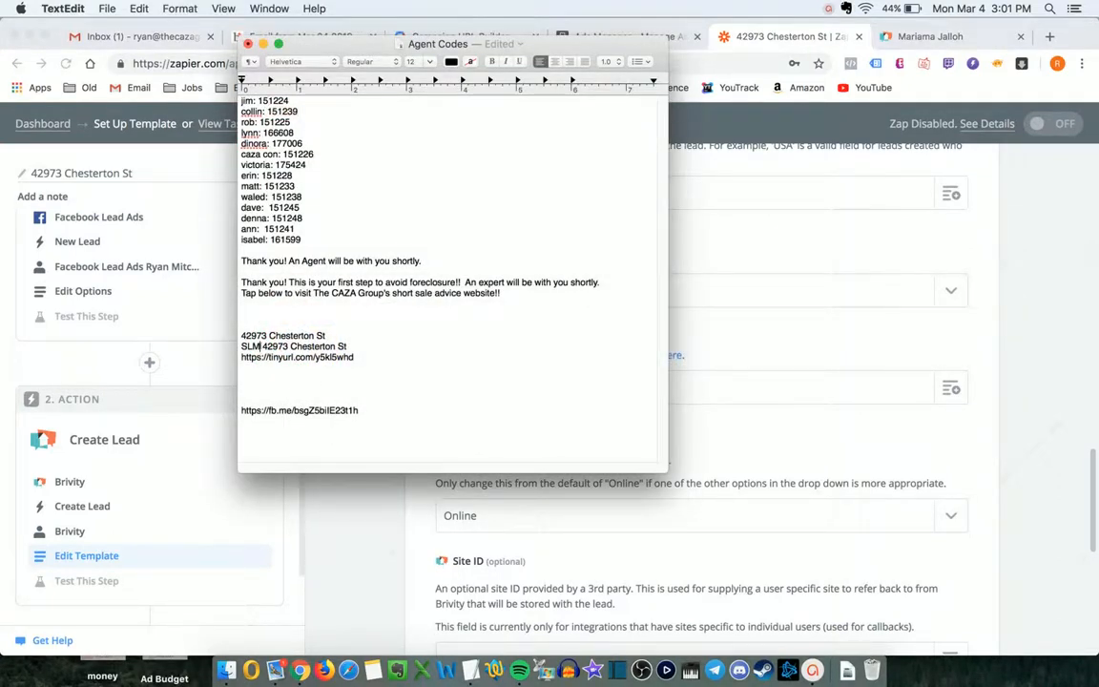
drag(326, 335, 346, 347)
key(super+c)
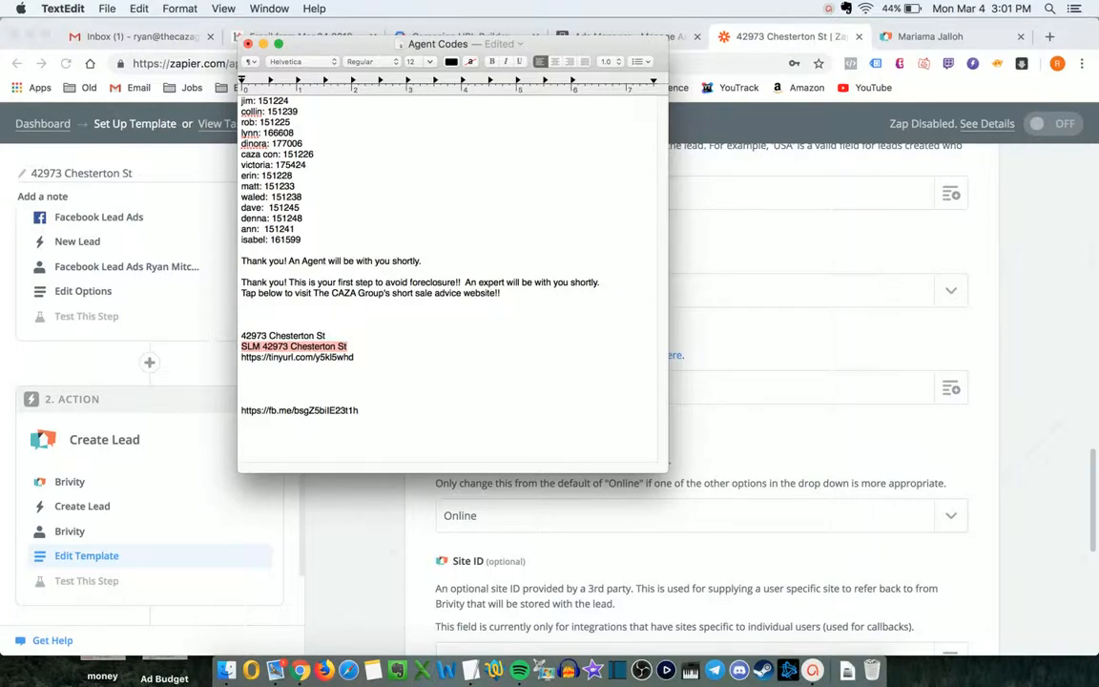
key(super+Tab)
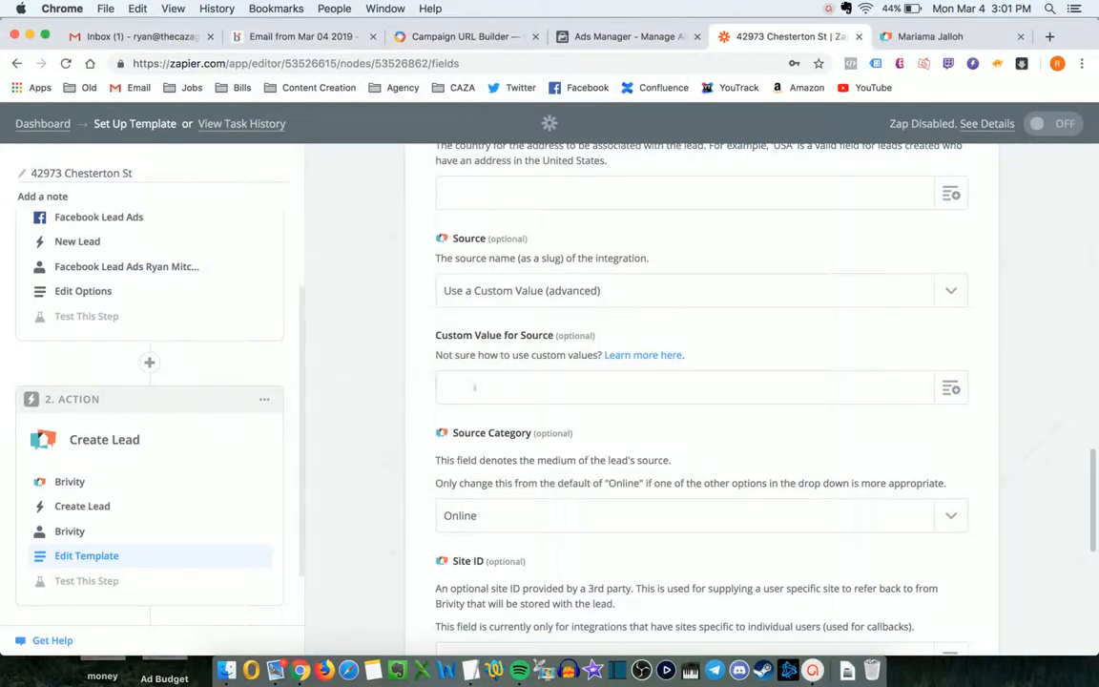
click(570, 387)
key(super+v)
key(super+Tab)
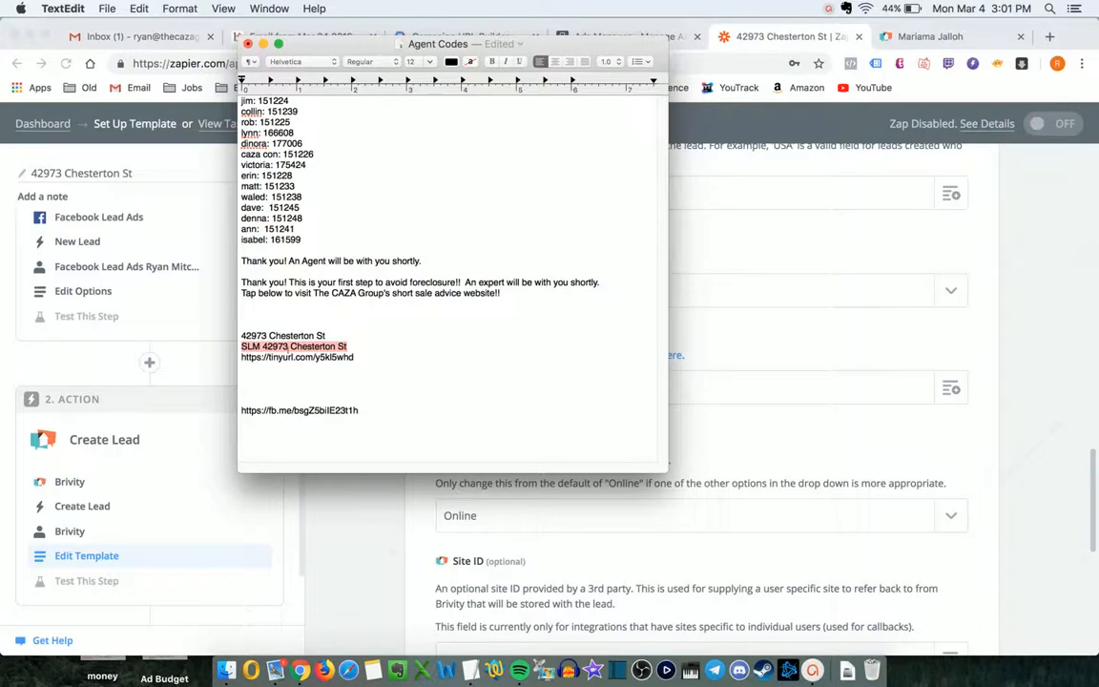
key(super+Tab)
key(super+v)
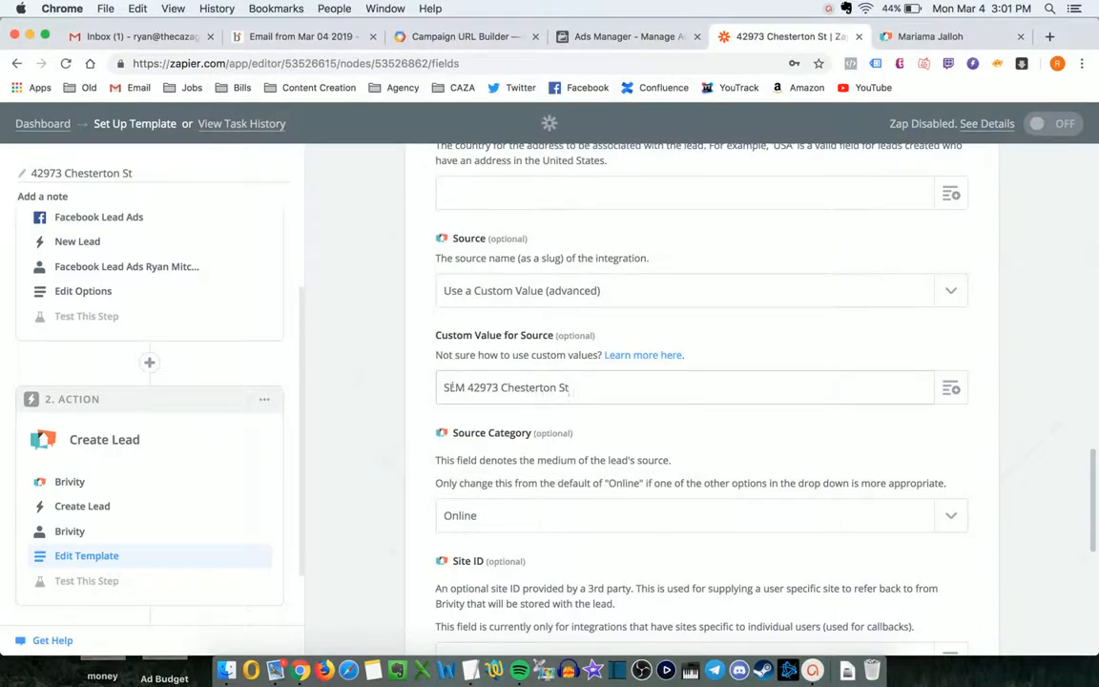
- Type 'New lead from FB for' into the Description field
scroll(534, 381, down, 8)
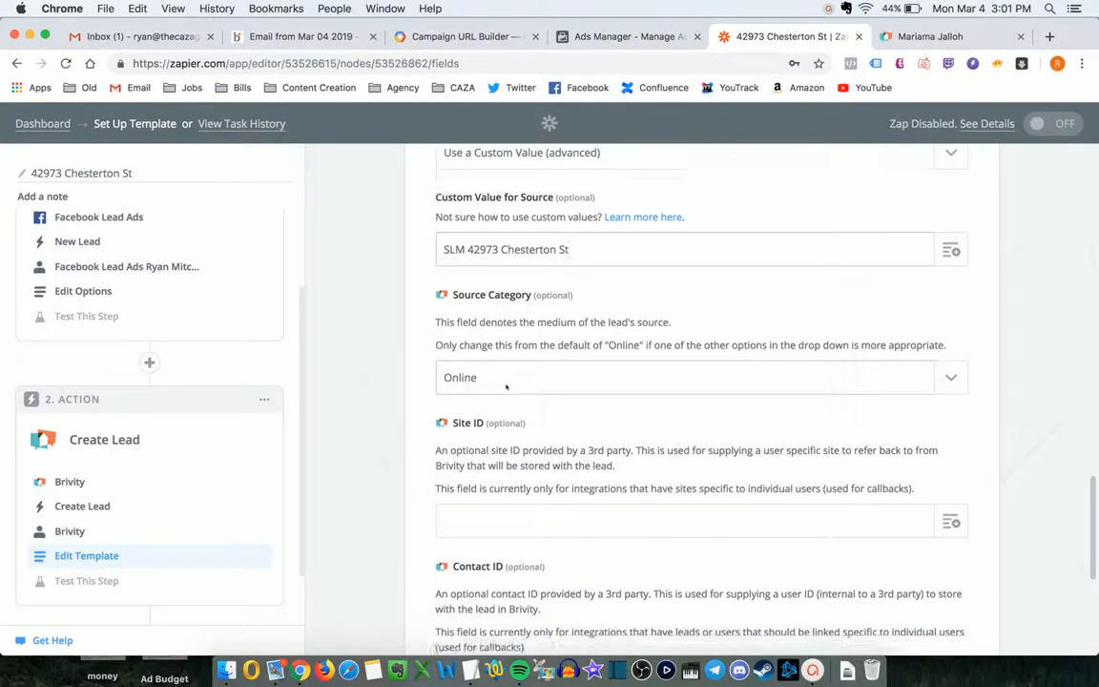
scroll(506, 387, down, 1)
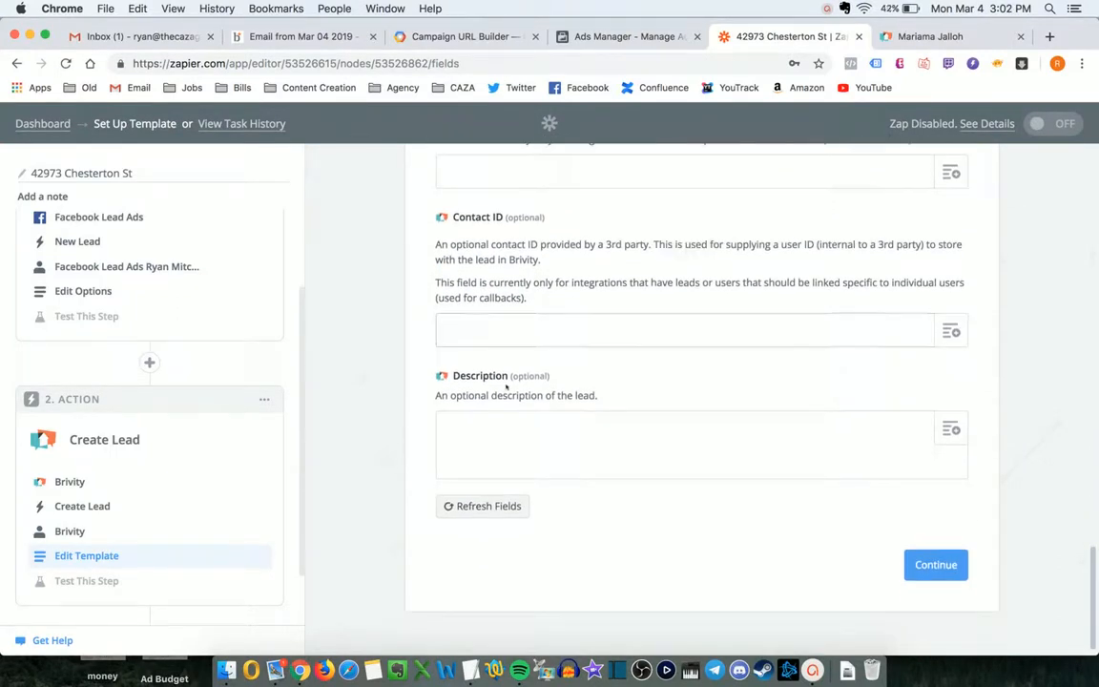
click(505, 440)
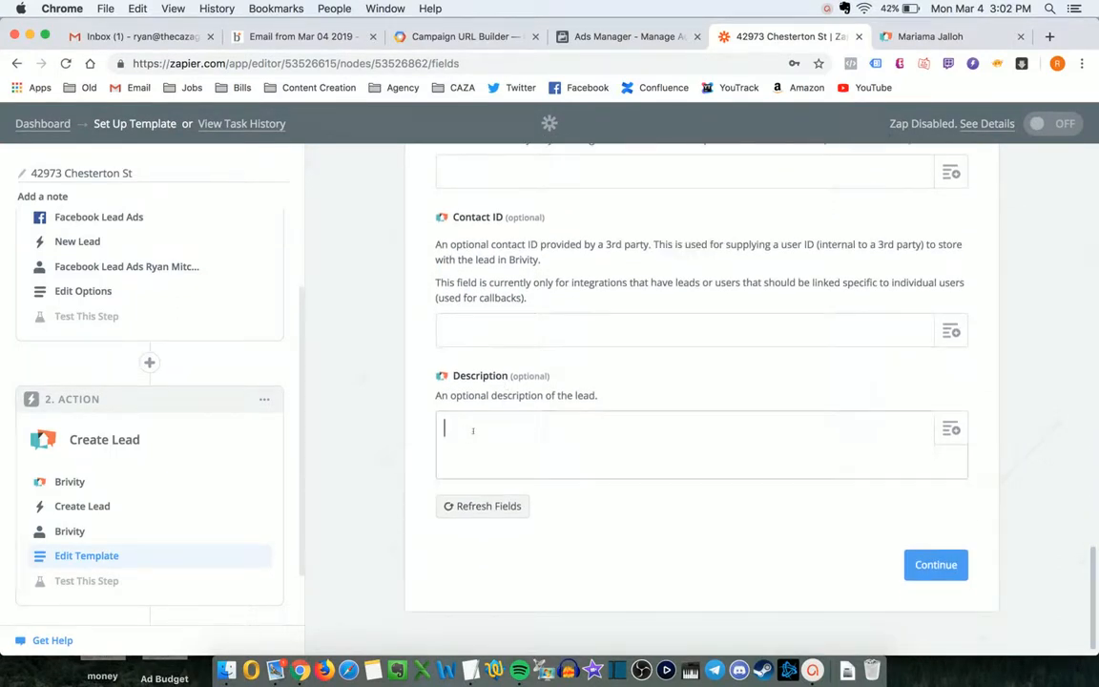
key(super+Tab)
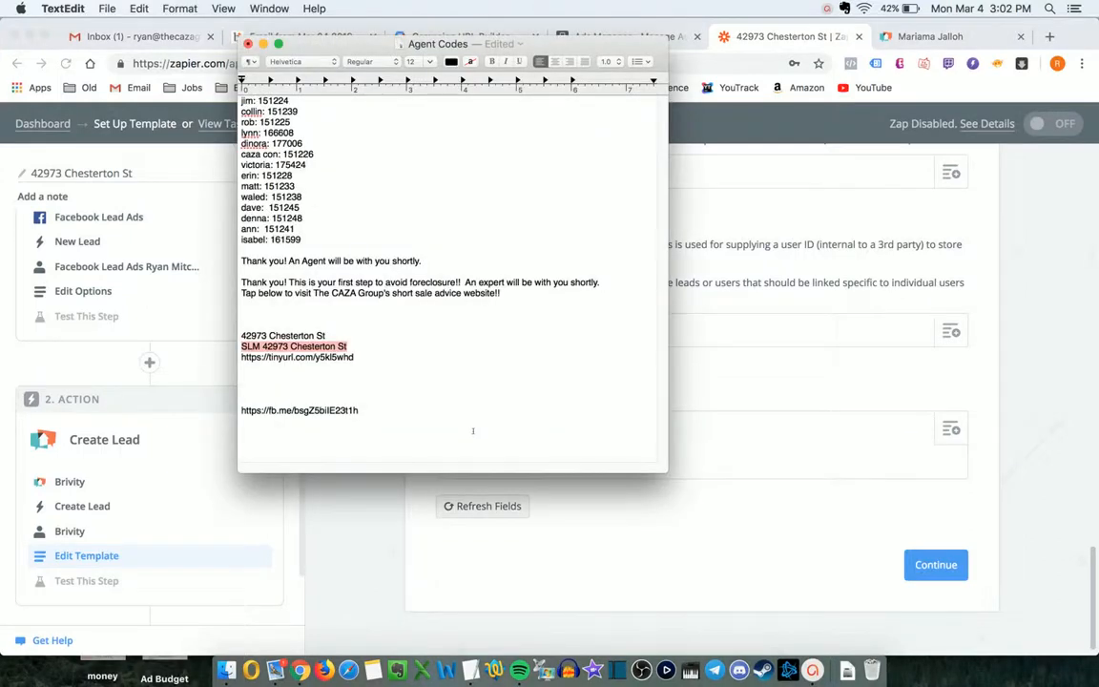
key(super+Tab)
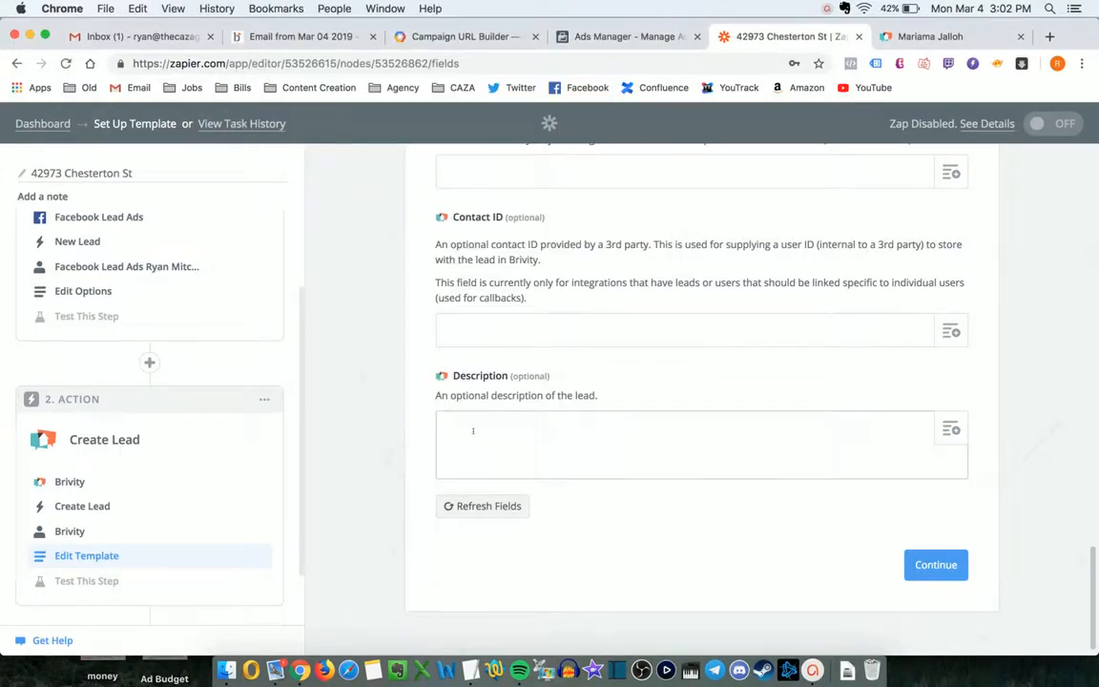
text(Lead)
key(BackSpace)
key(BackSpace)
key(BackSpace)
key(BackSpace)
key(BackSpace)
text(New lead from FB for)
key(super+Tab)
key(super+c)
key(super+Tab)
key(super+v)
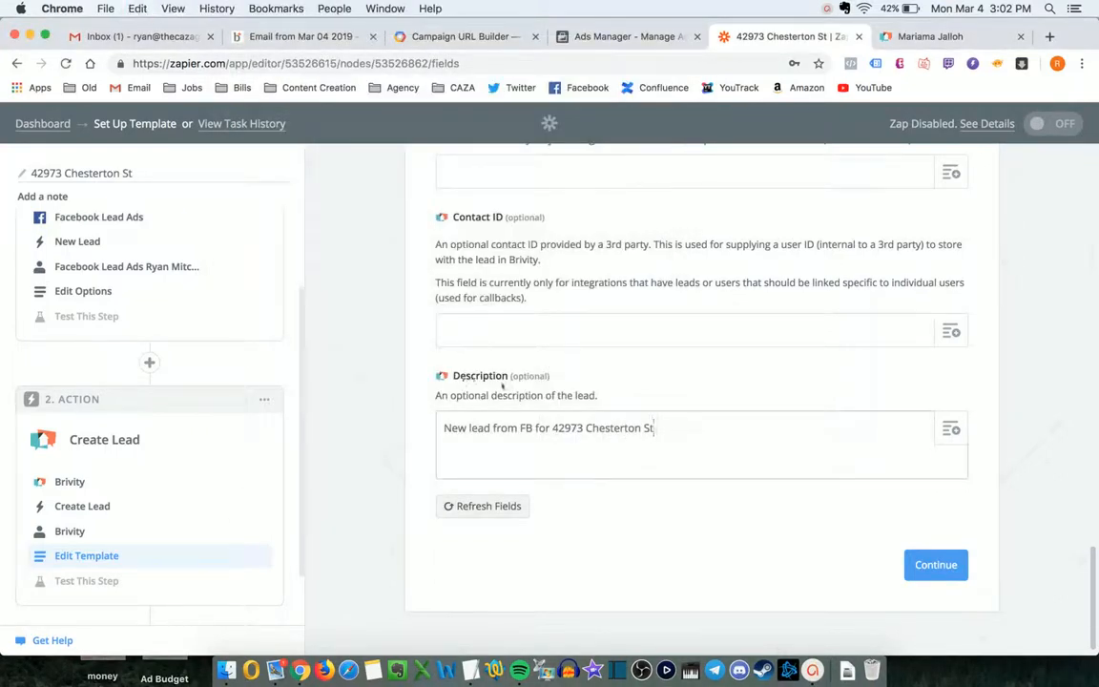
scroll(503, 385, up, 1)
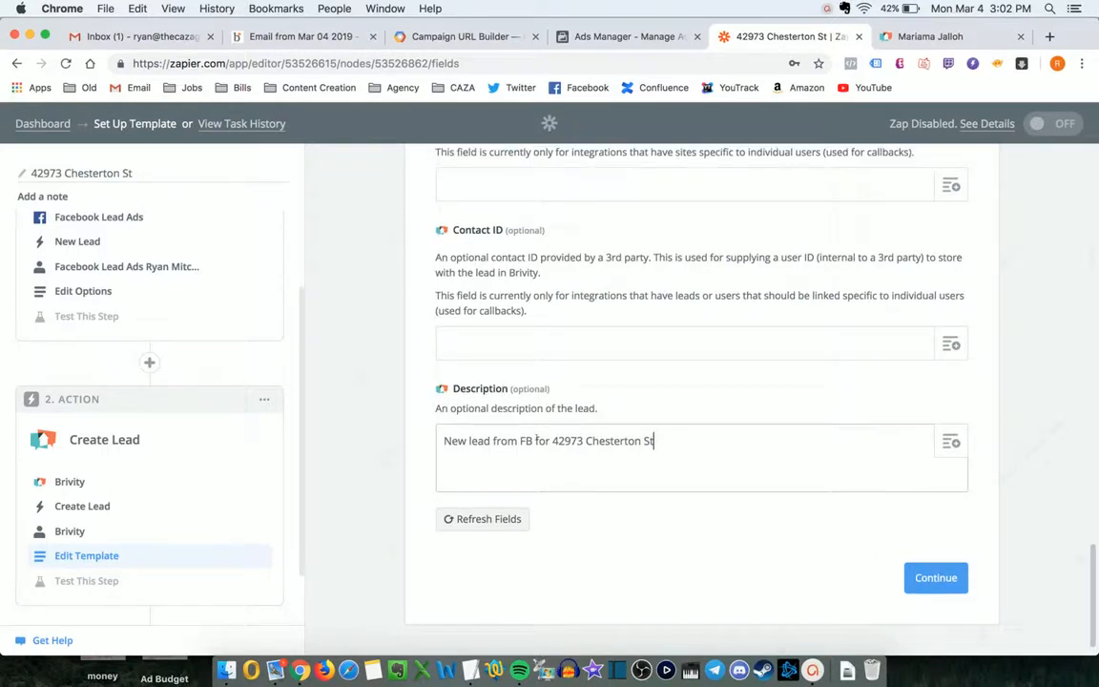
scroll(585, 440, up, 3)
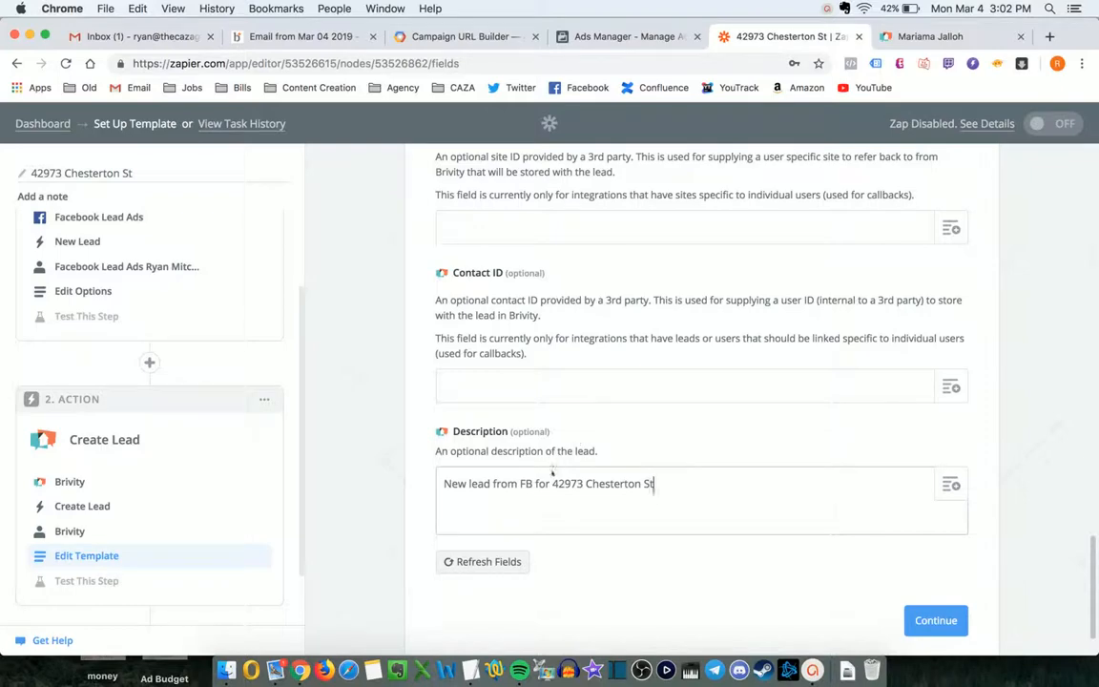
scroll(552, 477, up, 15)
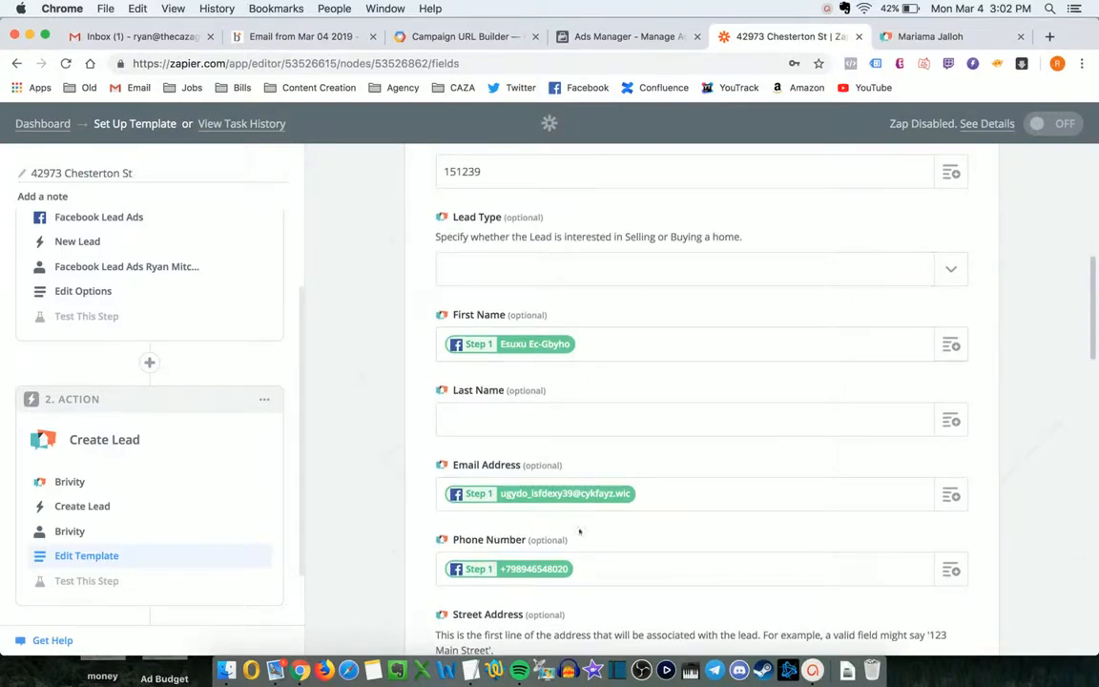
scroll(582, 554, down, 15)
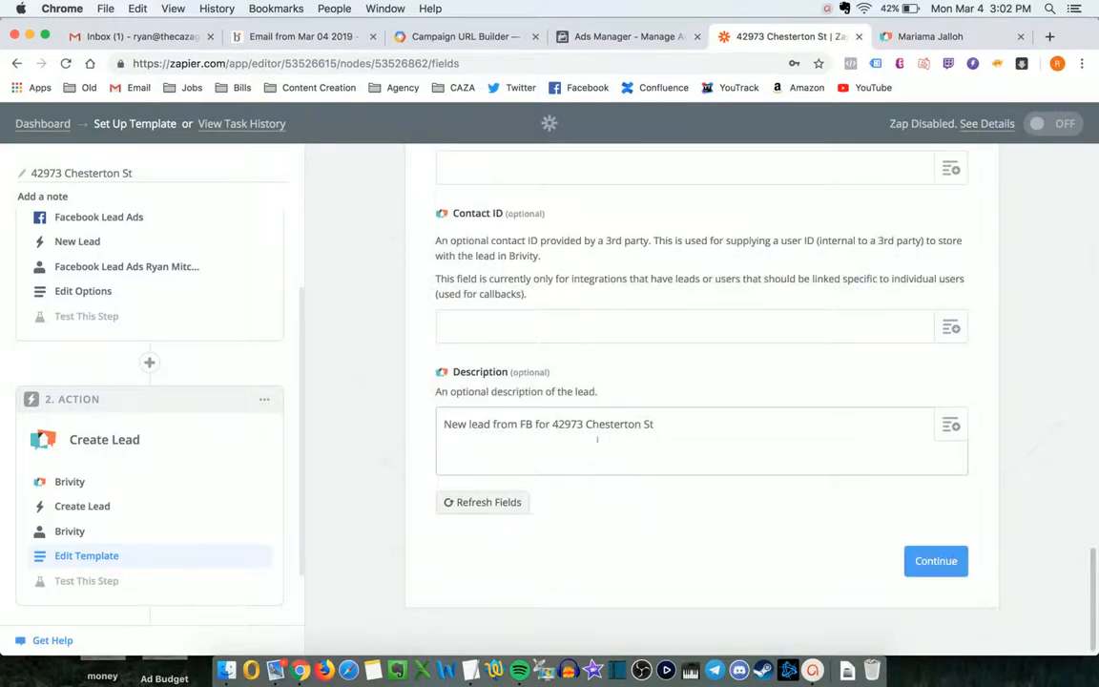
drag(552, 424, 716, 437)
click(718, 436)
drag(557, 420, 629, 421)
click(631, 422)
- Continue to testing and open the flagged trigger Step 1
click(918, 559)
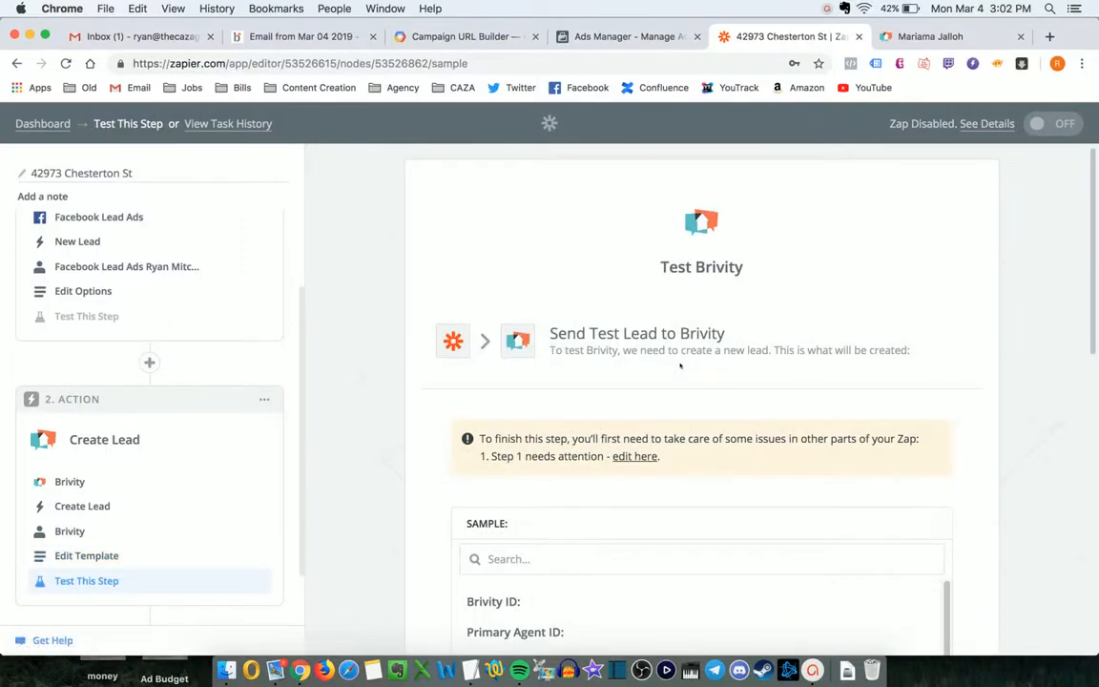
scroll(680, 365, down, 3)
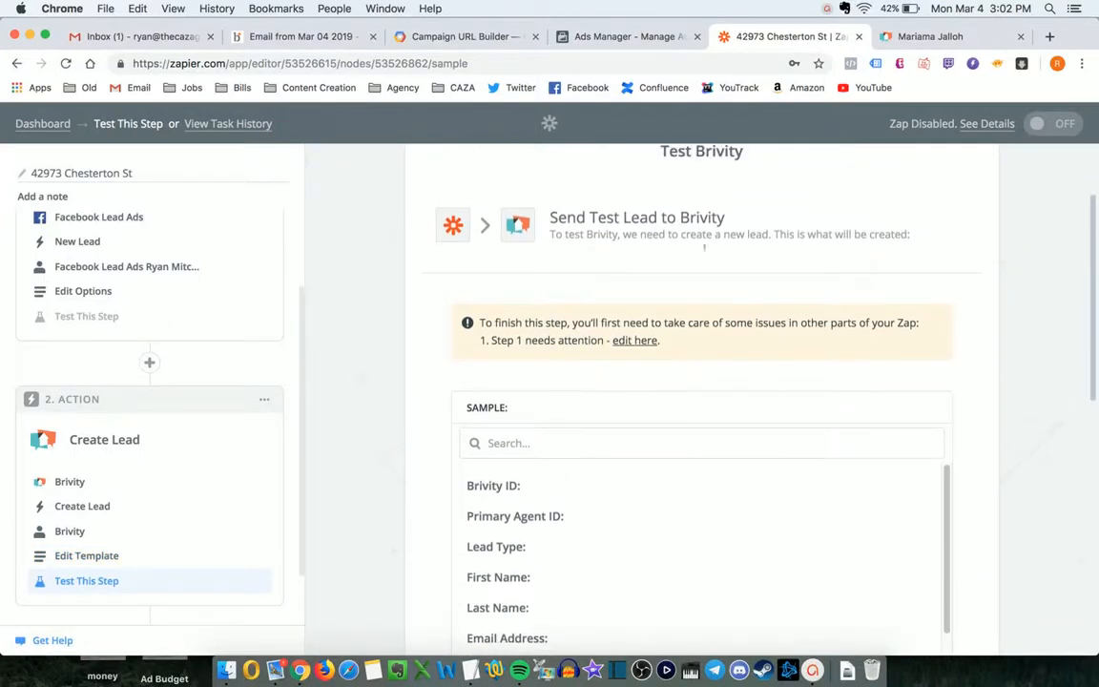
scroll(704, 247, down, 10)
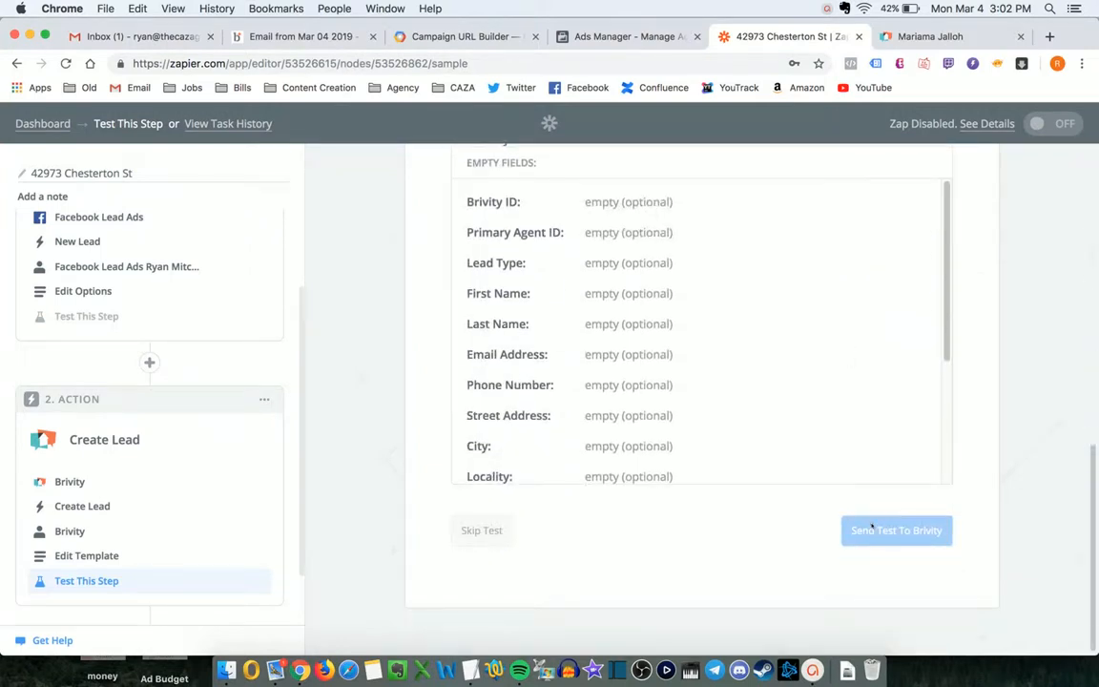
scroll(811, 429, up, 10)
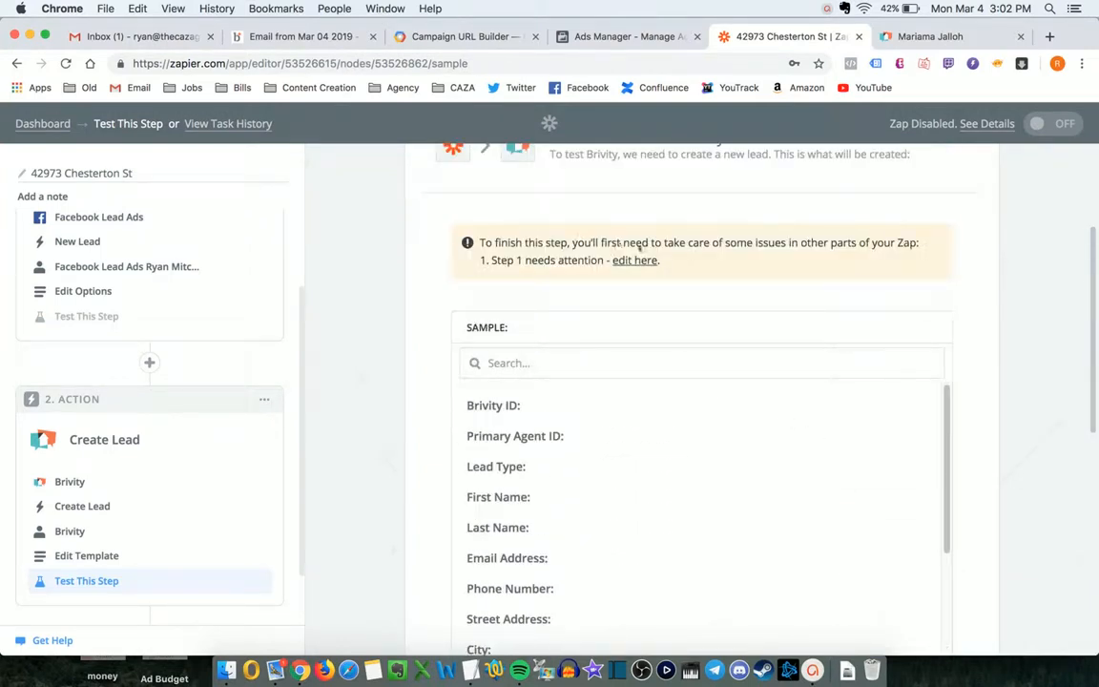
scroll(624, 229, up, 1)
click(635, 306)
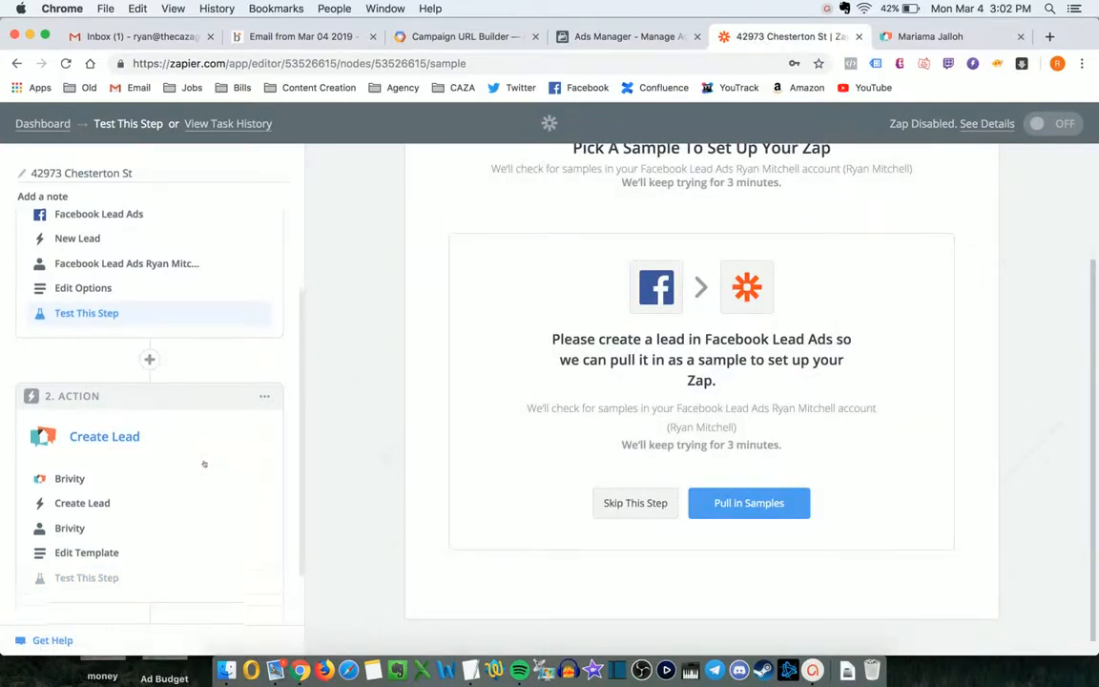
- Return to the Brivity template, continue, and send a test lead to Brivity
scroll(206, 461, down, 1)
click(133, 500)
scroll(790, 396, down, 10)
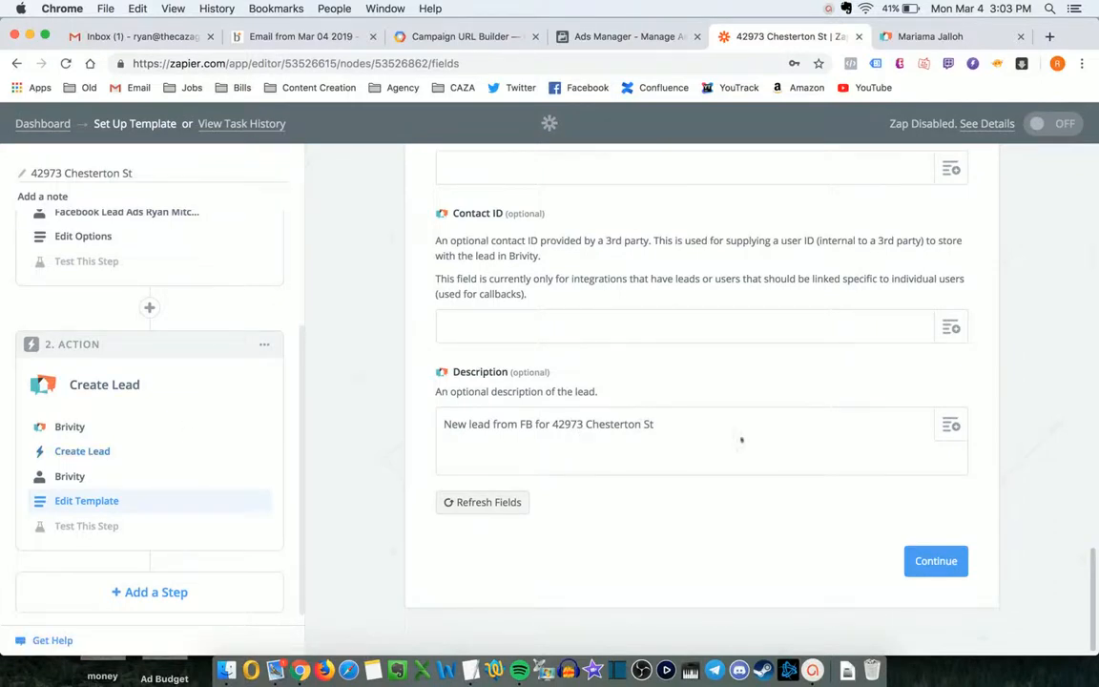
click(926, 557)
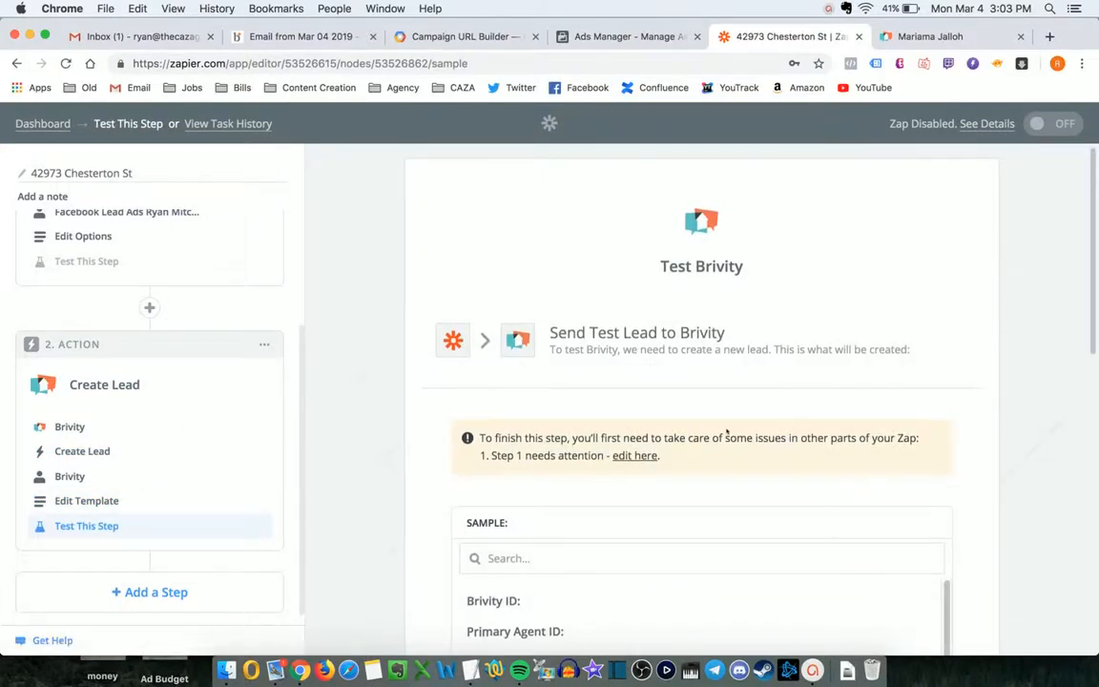
scroll(726, 434, down, 5)
click(876, 530)
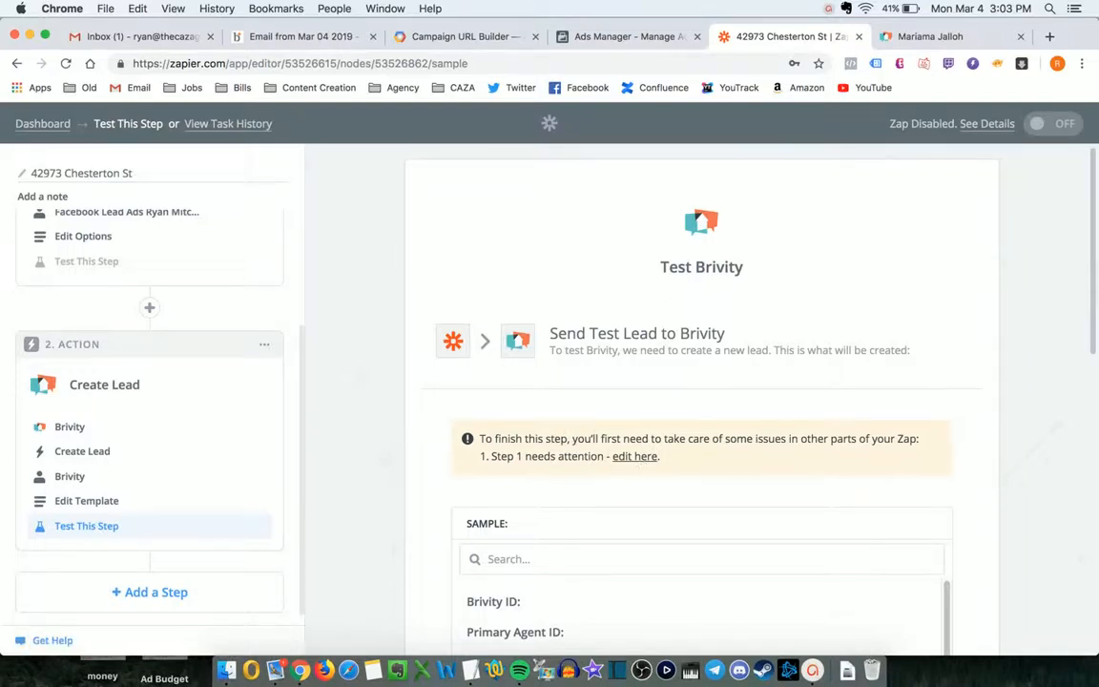
- Reload the Facebook trigger's sample leads and continue with Lead A
click(634, 456)
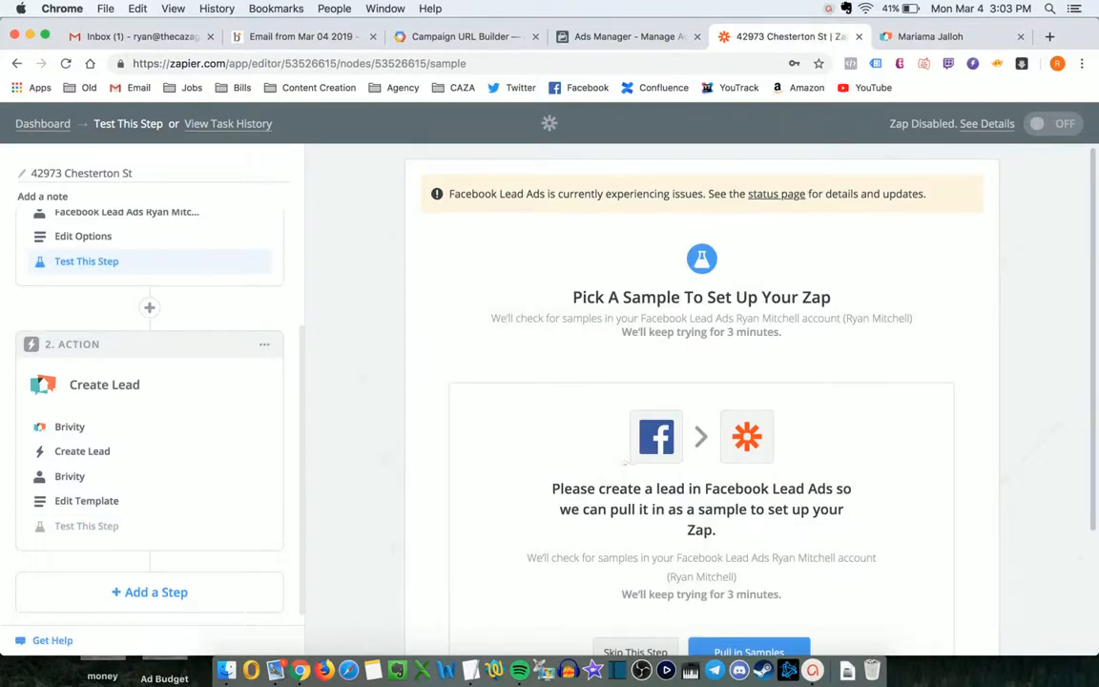
scroll(678, 319, down, 3)
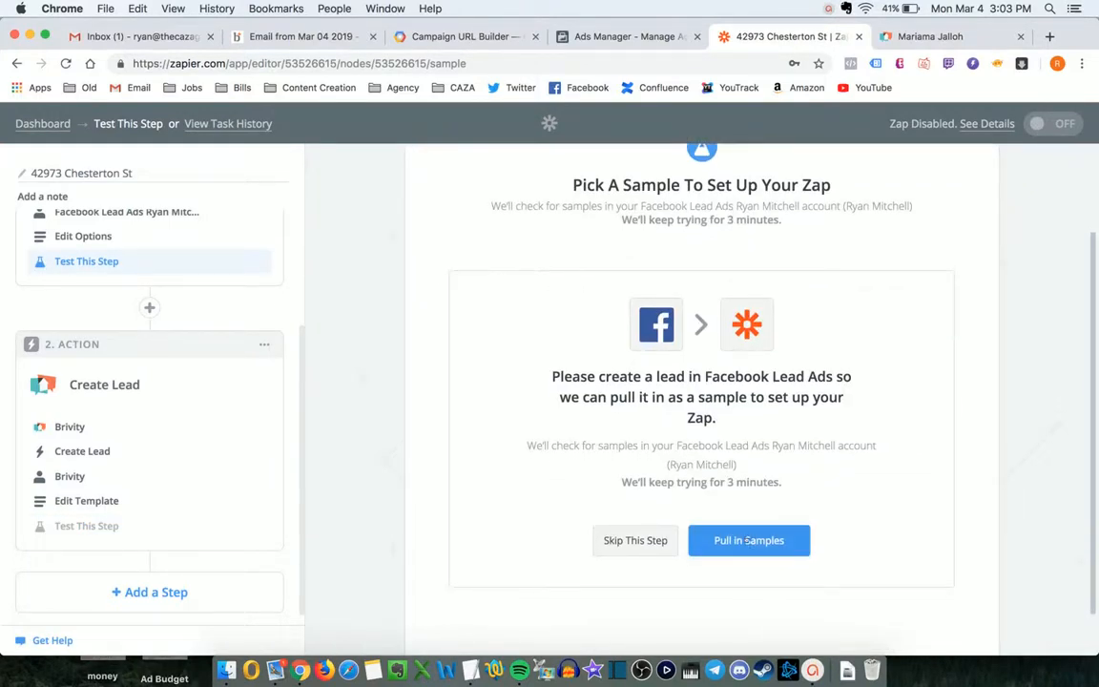
click(746, 539)
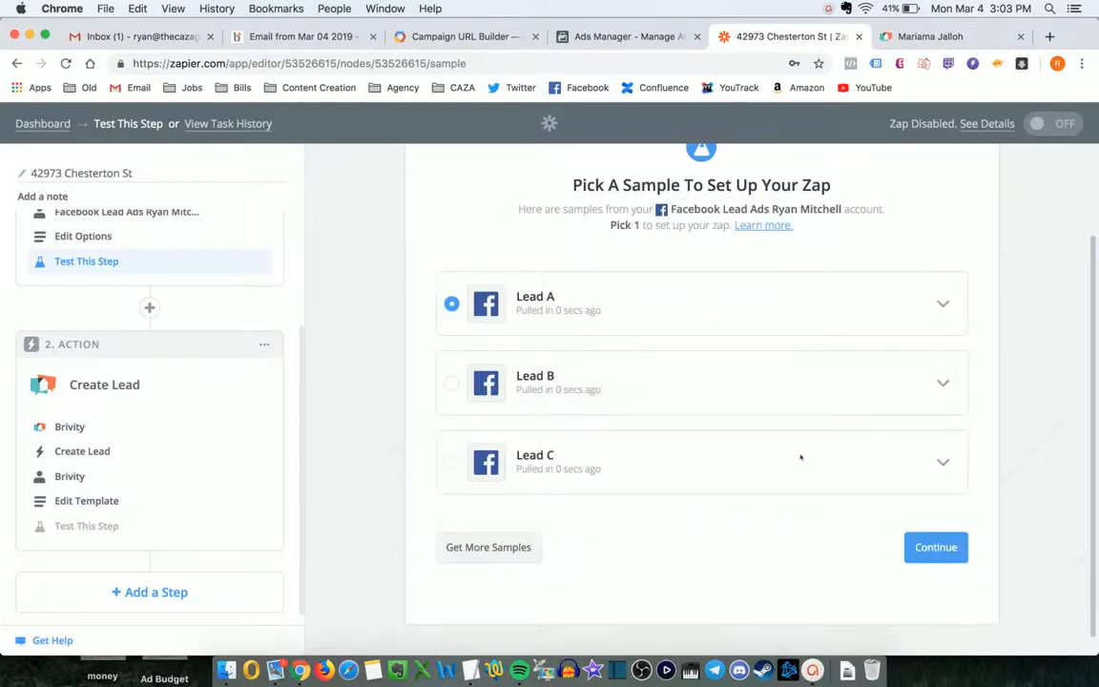
click(933, 548)
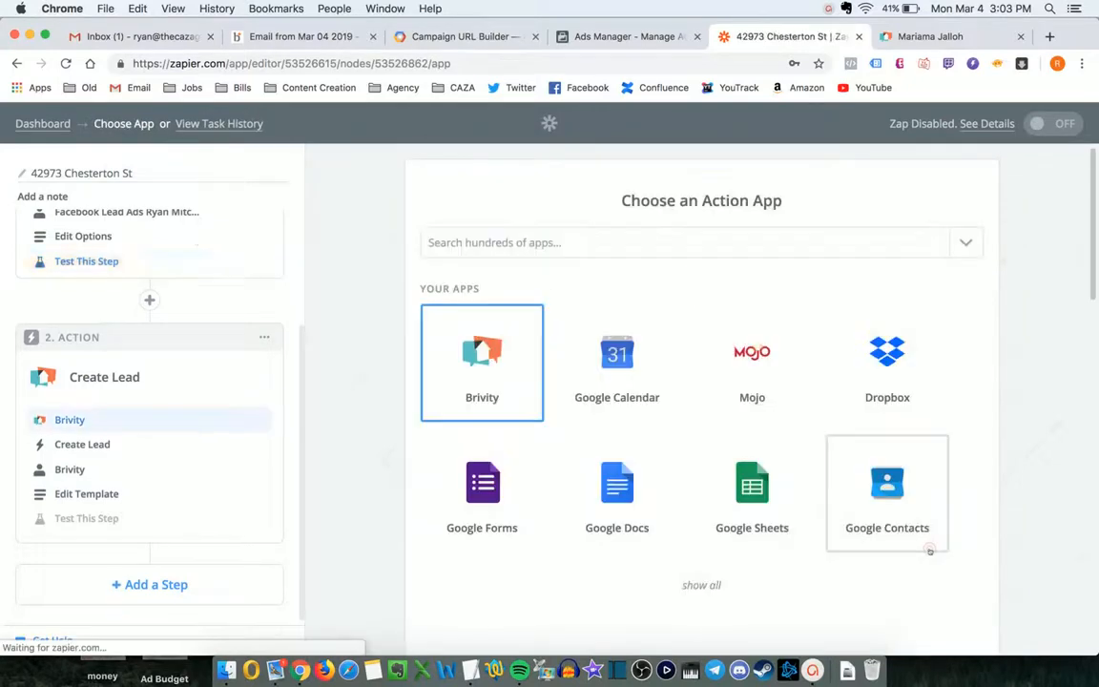
scroll(957, 548, down, 5)
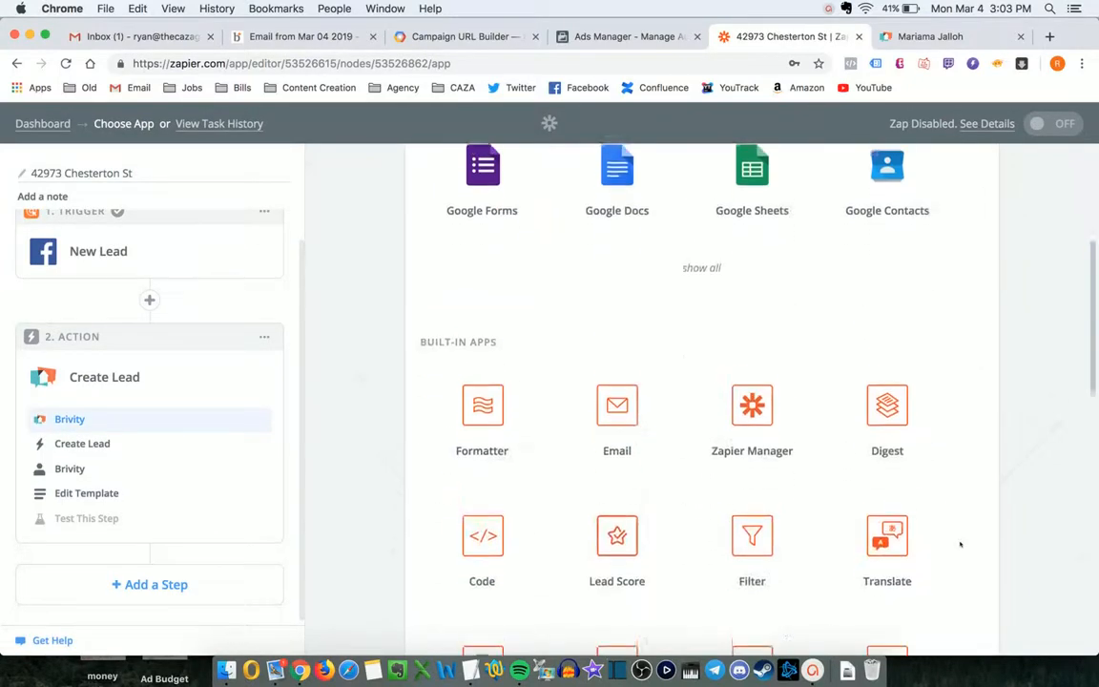
scroll(960, 546, up, 3)
scroll(960, 544, up, 2)
scroll(100, 368, up, 1)
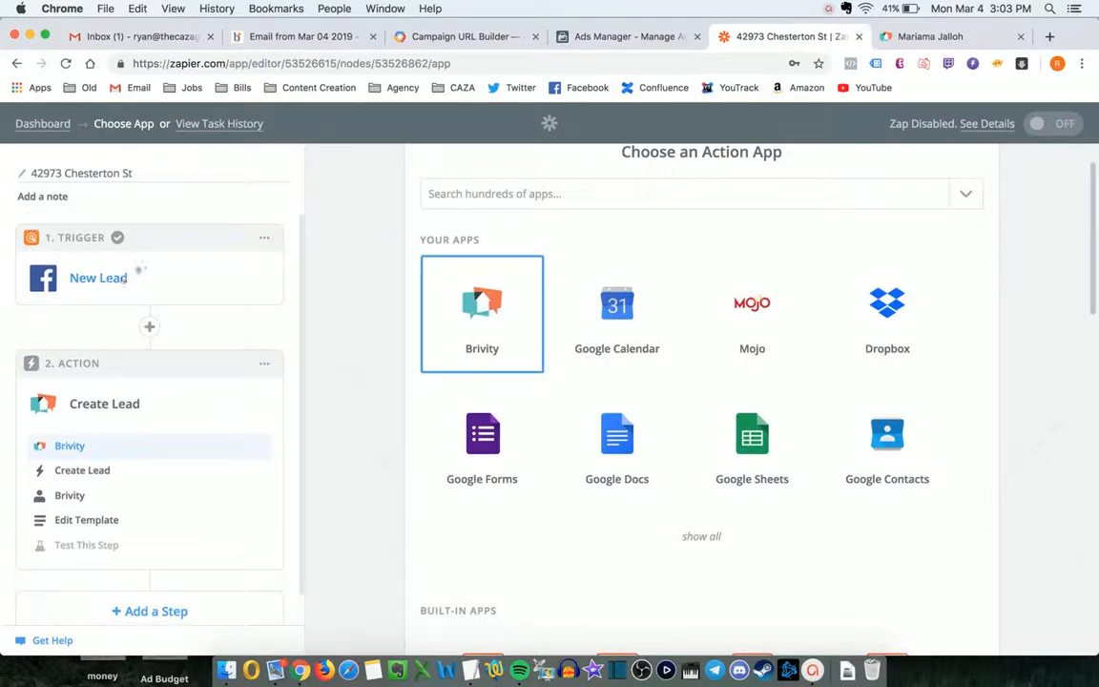
- Reopen the Brivity Create Lead template and proceed to its test
click(86, 520)
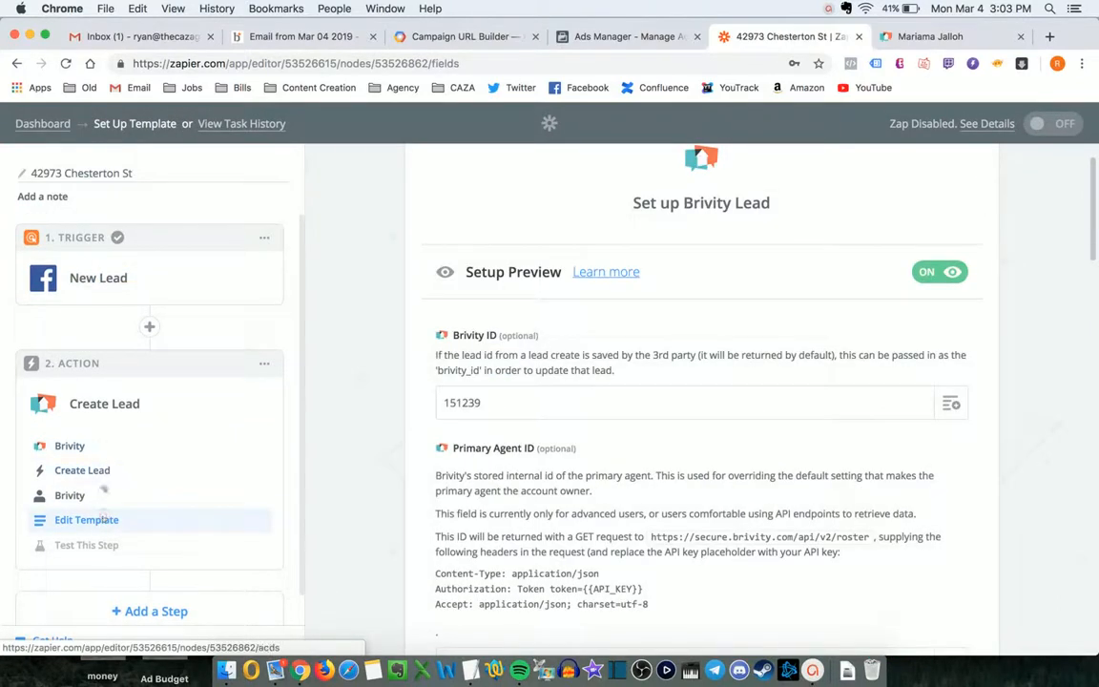
scroll(780, 480, down, 15)
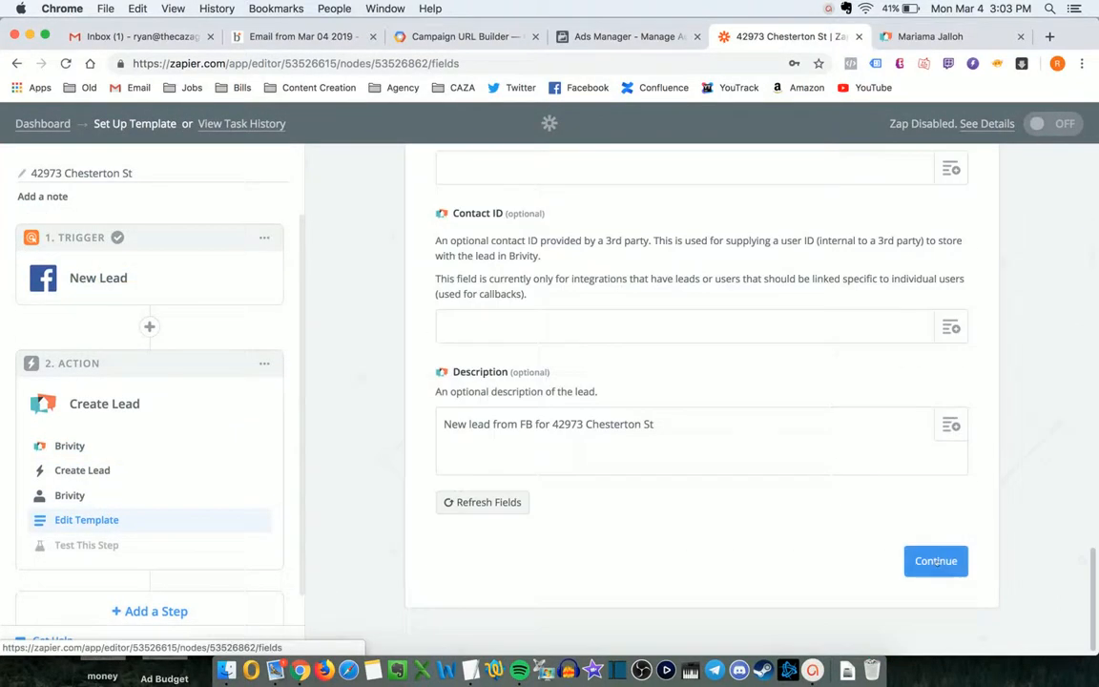
click(936, 561)
scroll(736, 429, down, 1)
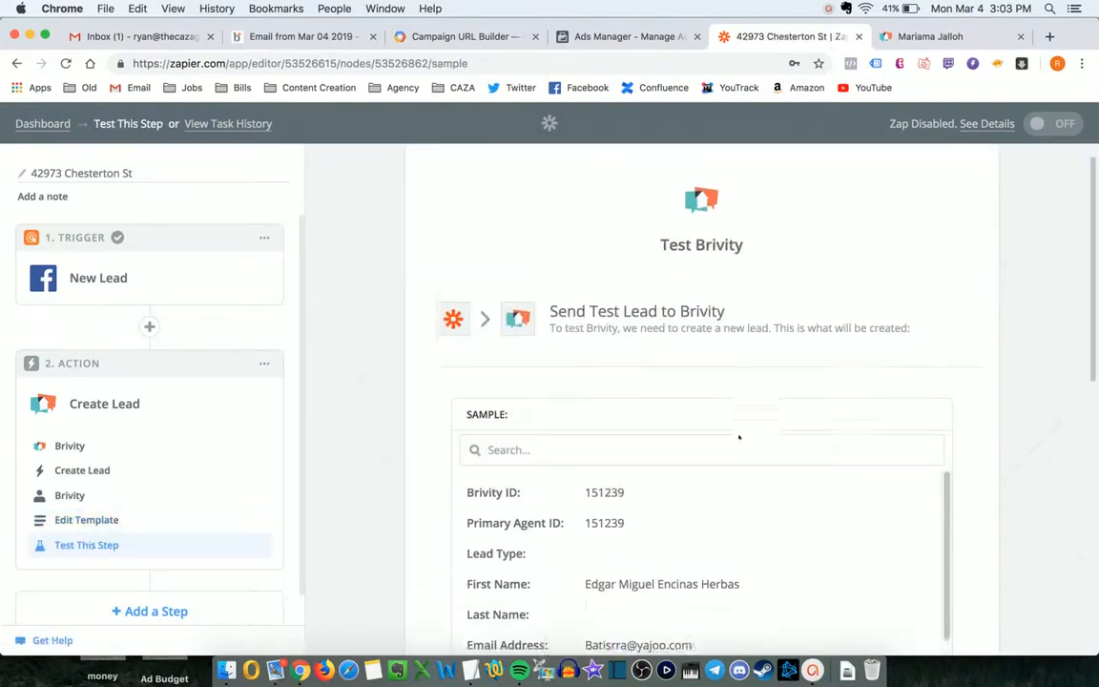
scroll(692, 379, down, 6)
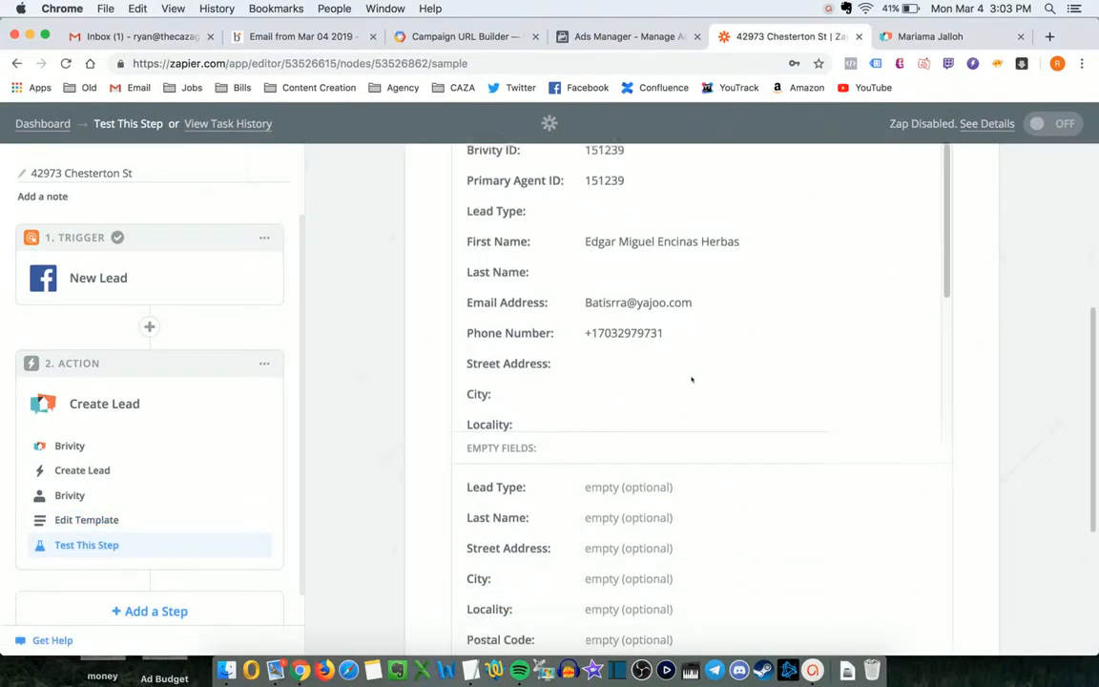
scroll(678, 312, down, 8)
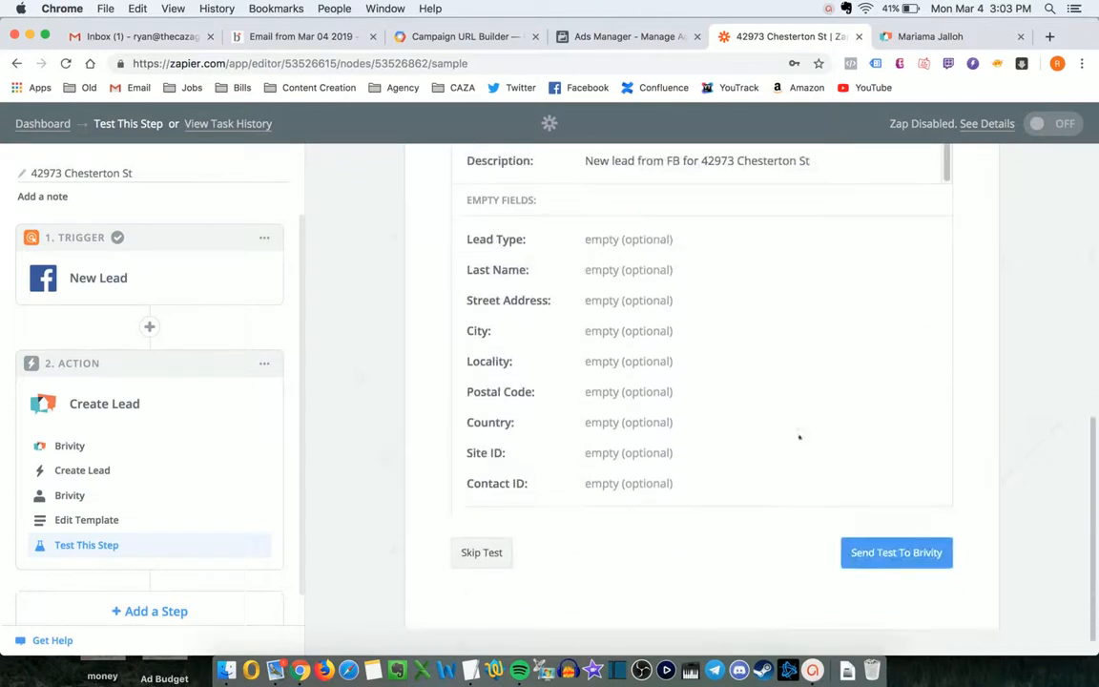
- Send the test lead to Brivity, then finish the step to reach the zap overview
click(892, 545)
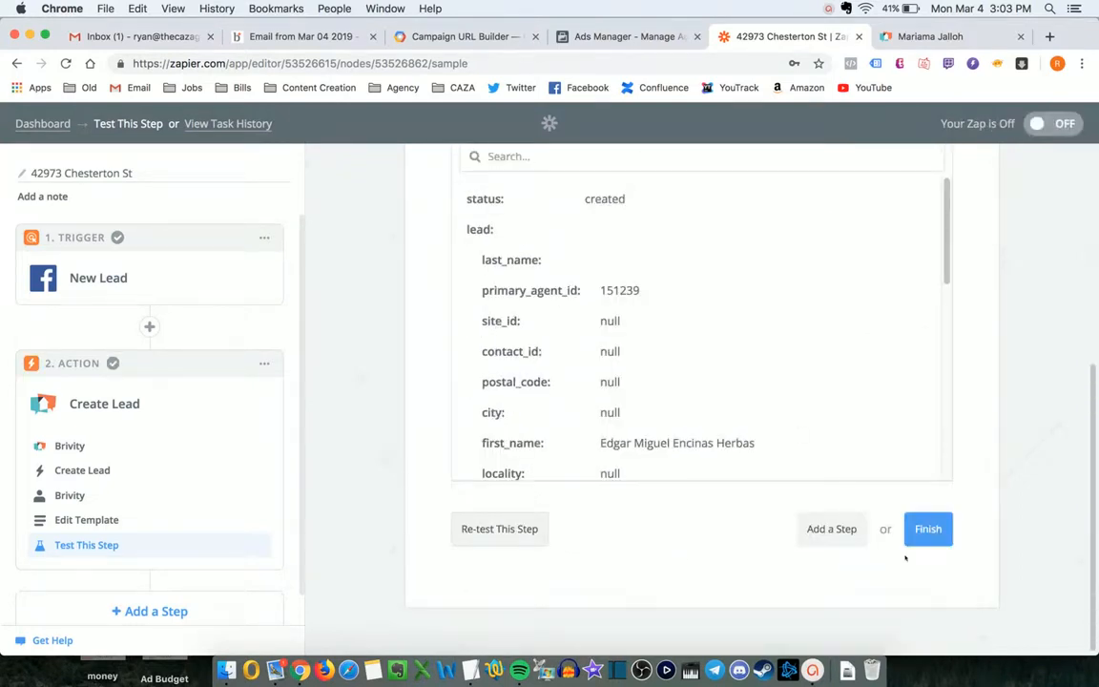
scroll(809, 482, up, 6)
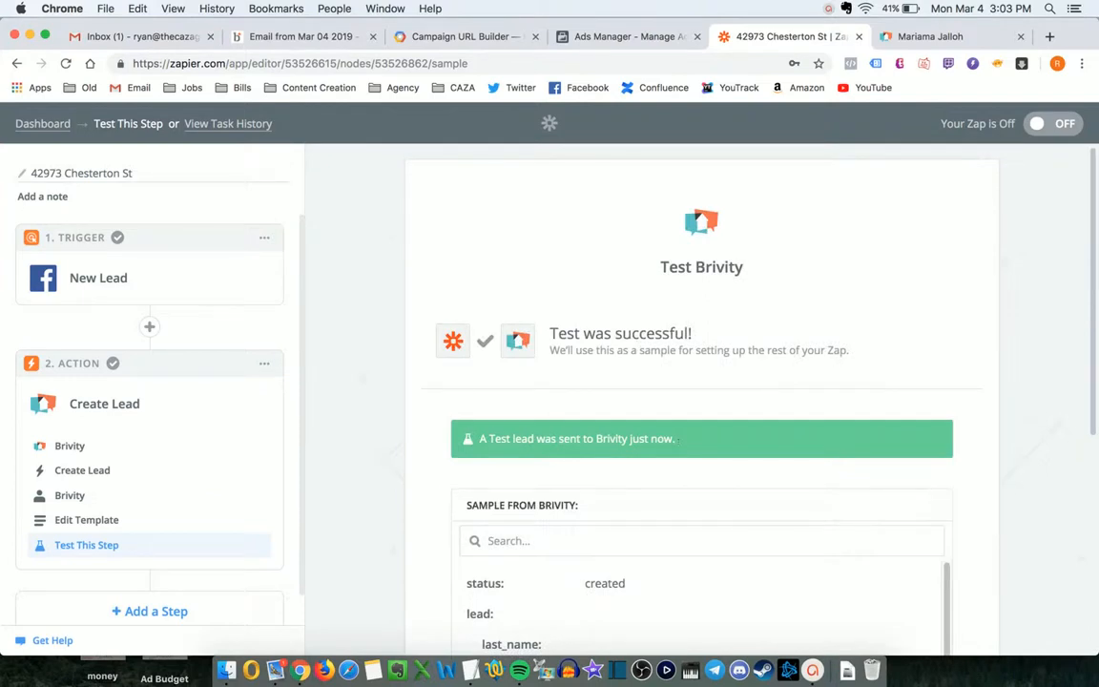
scroll(832, 430, down, 6)
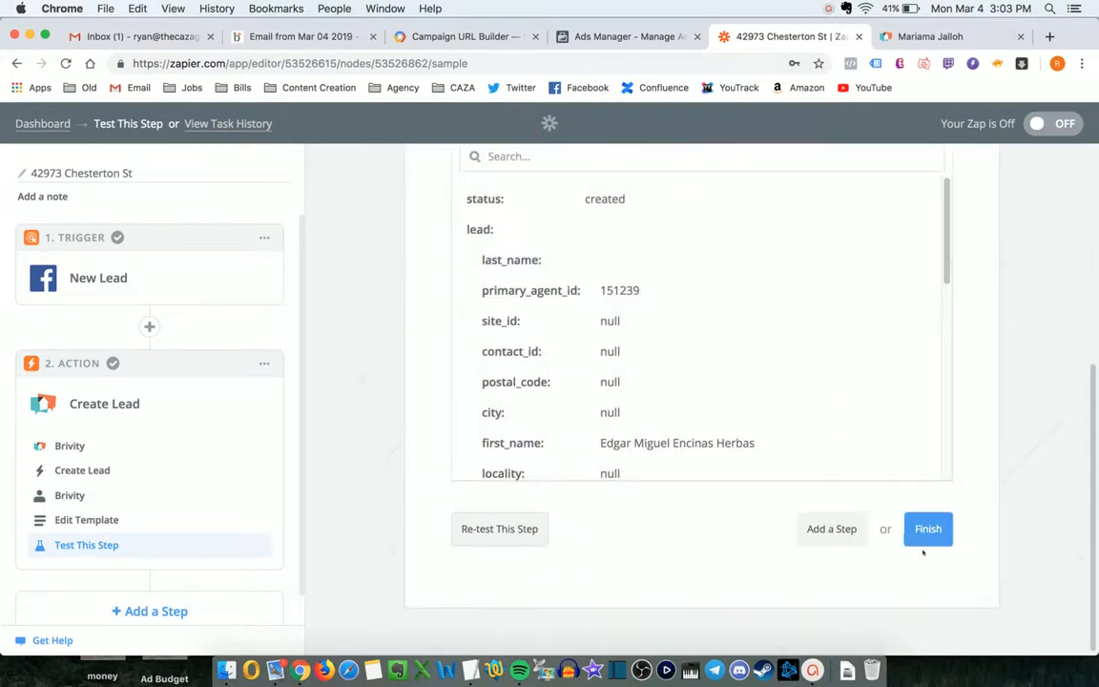
click(925, 528)
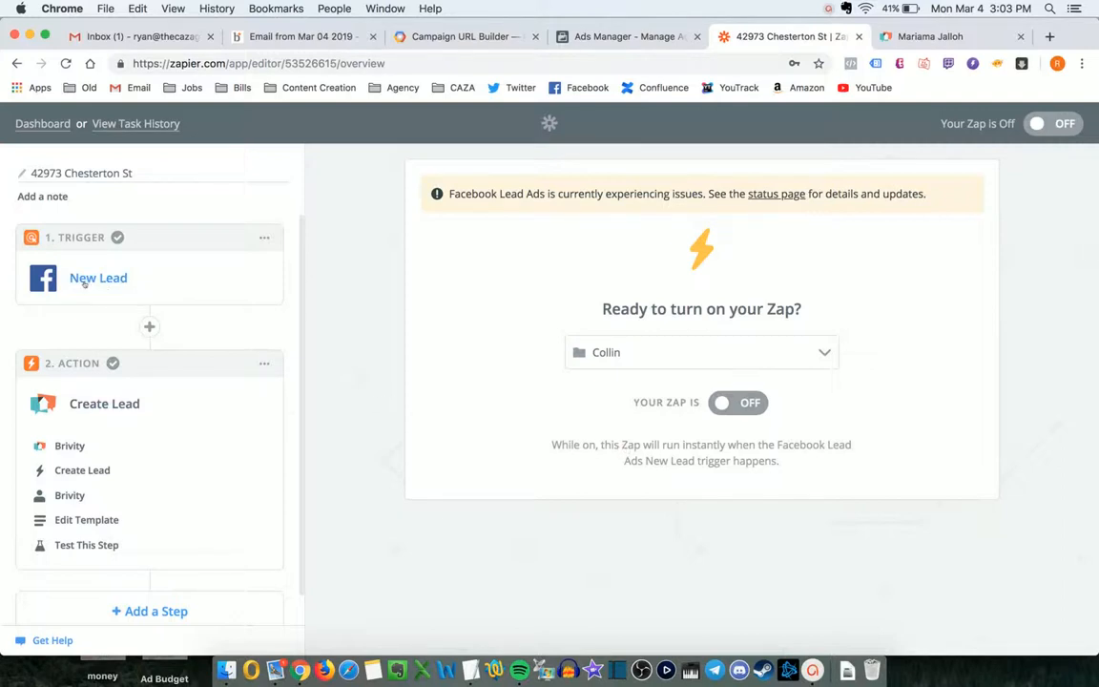
- Review the New Lead and Create Lead step details, then add a new Action/Search step
click(87, 279)
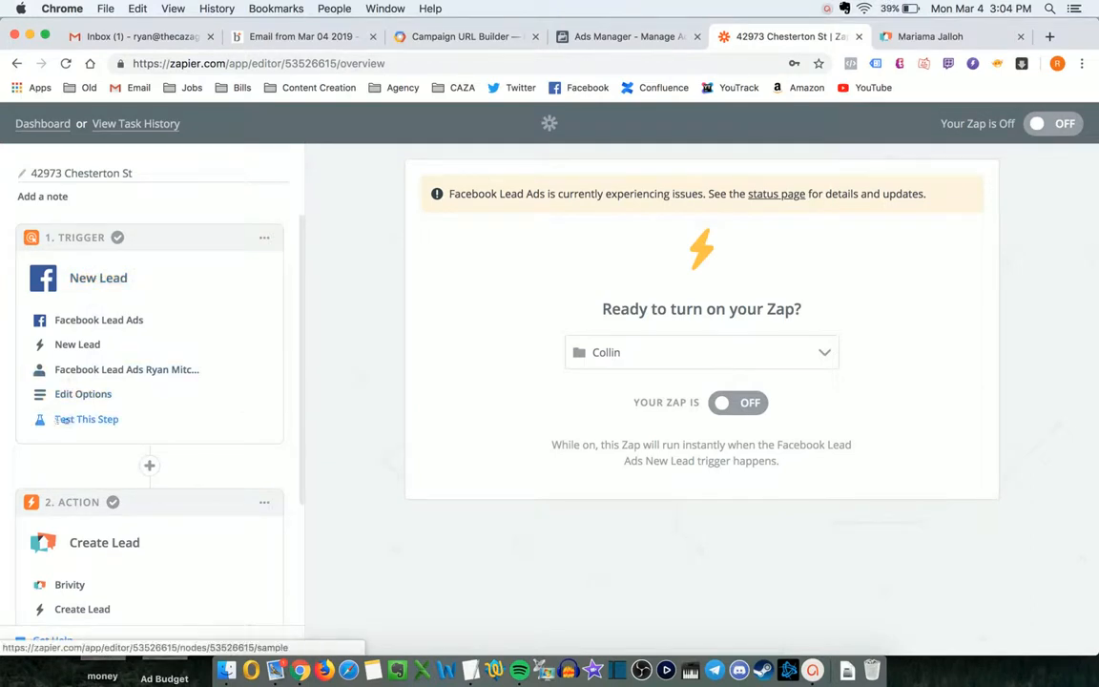
click(91, 277)
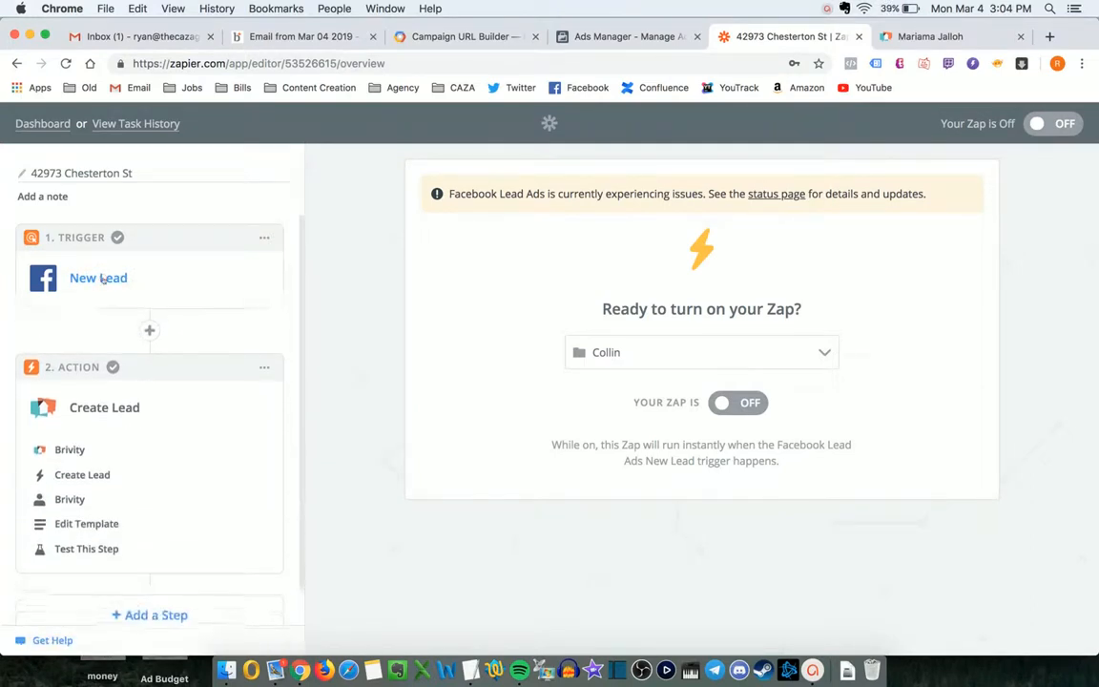
click(102, 339)
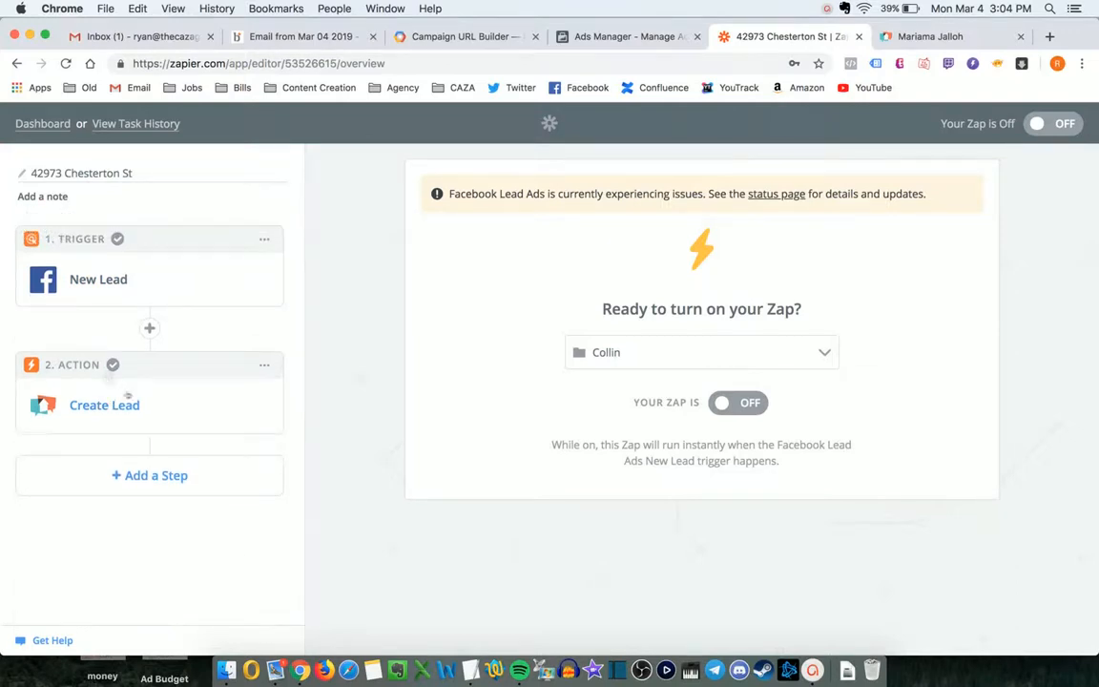
click(125, 473)
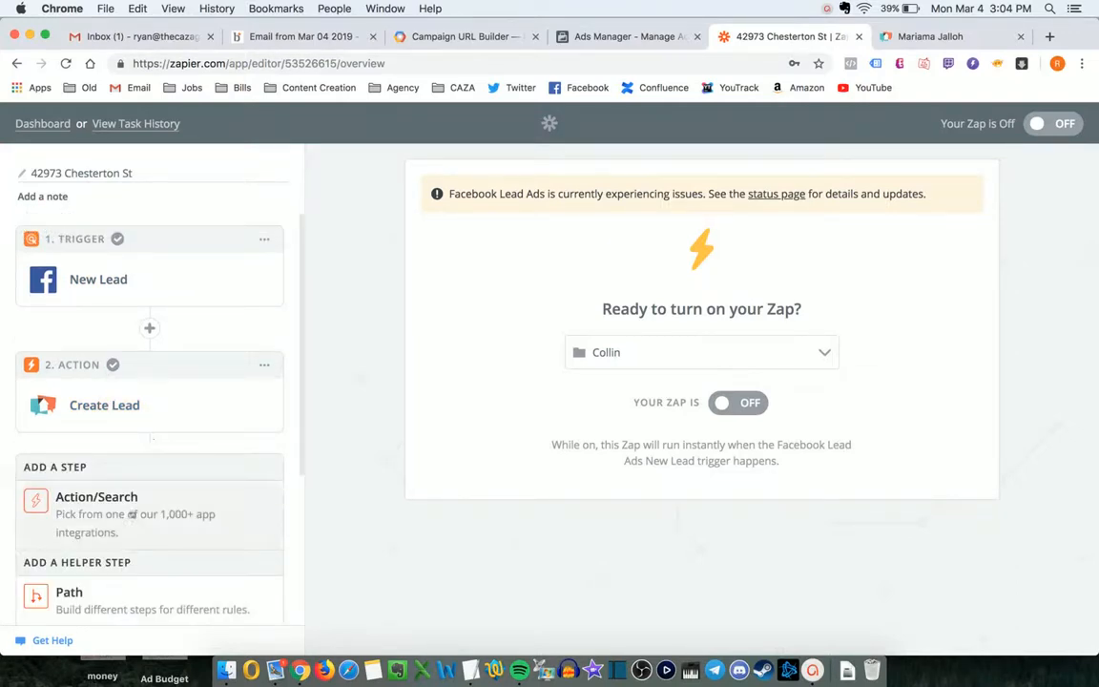
click(131, 506)
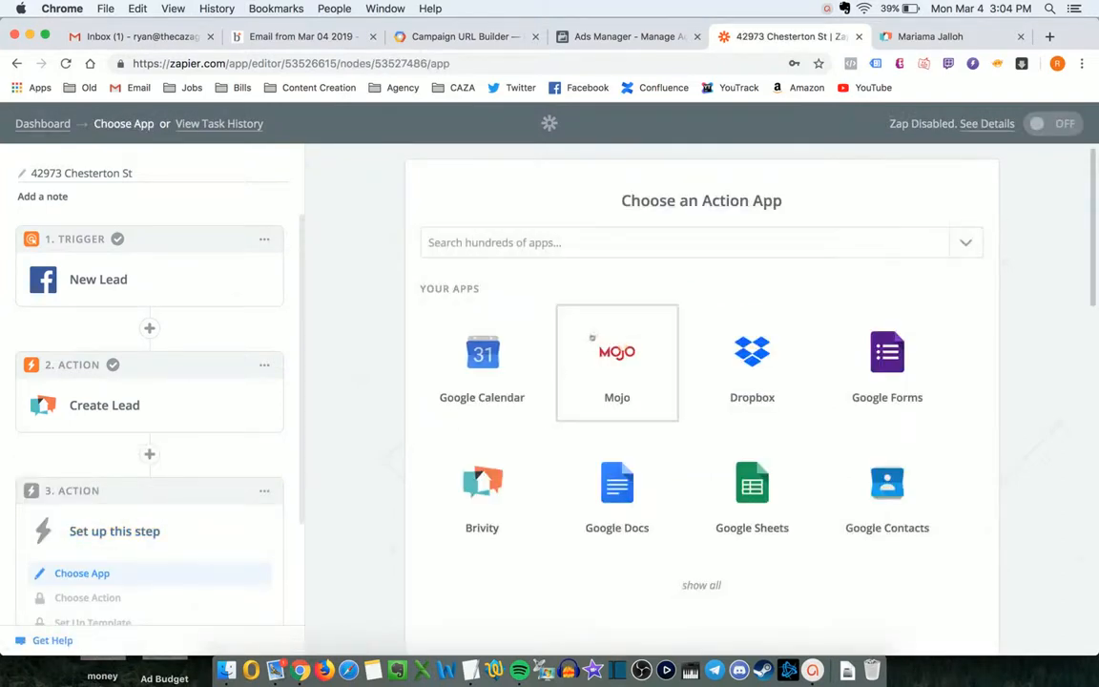
- Make step 3 a Gmail Send Email action on the second connected Gmail account
click(705, 250)
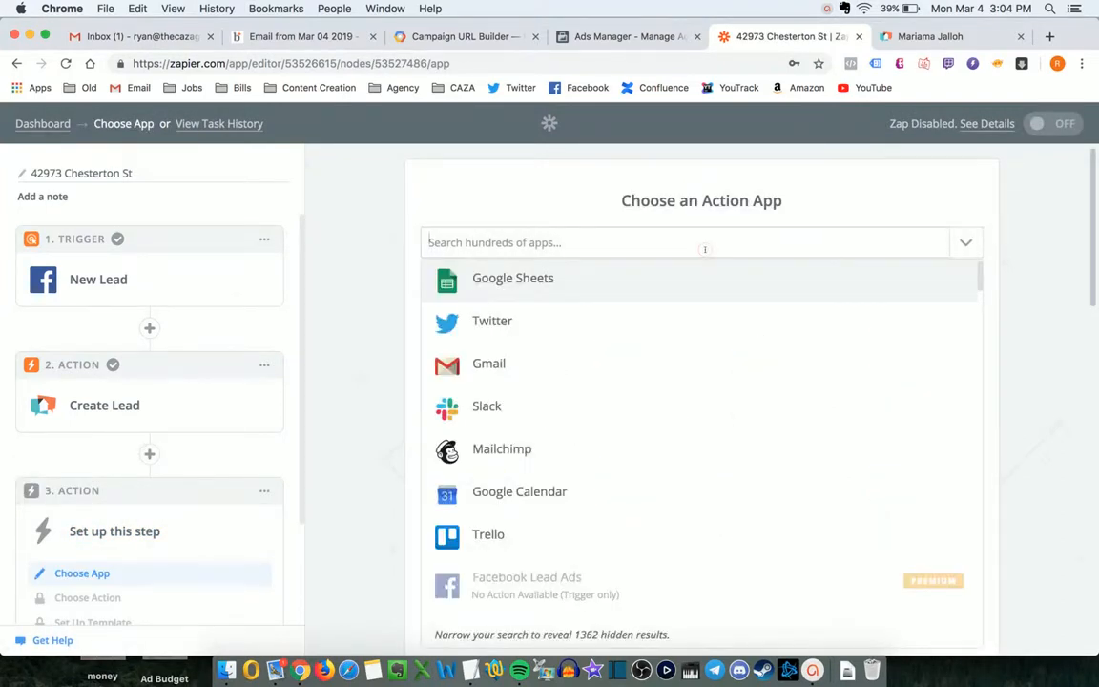
text(email)
key(BackSpace)
key(BackSpace)
key(BackSpace)
key(BackSpace)
key(BackSpace)
text(gmail)
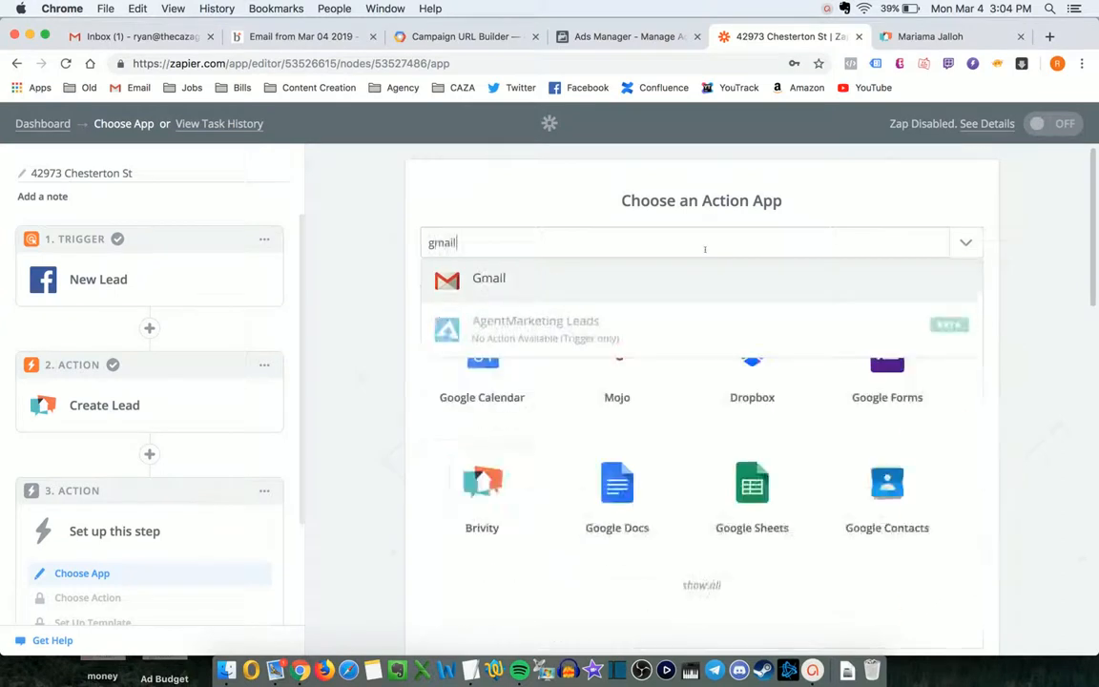
click(658, 271)
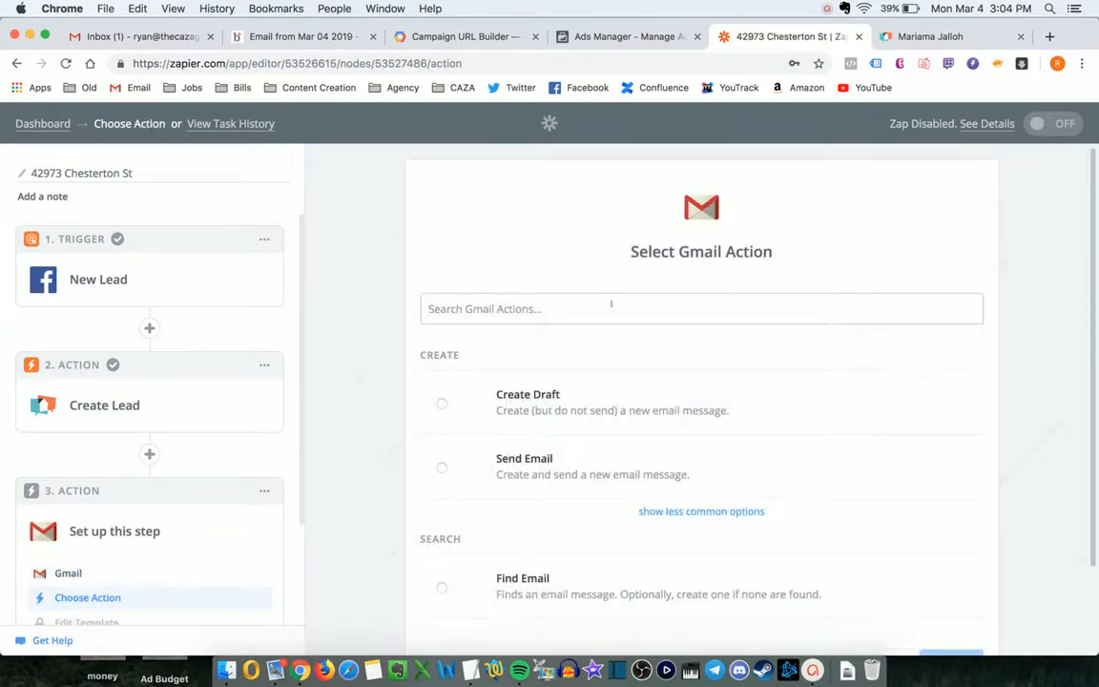
scroll(610, 303, down, 1)
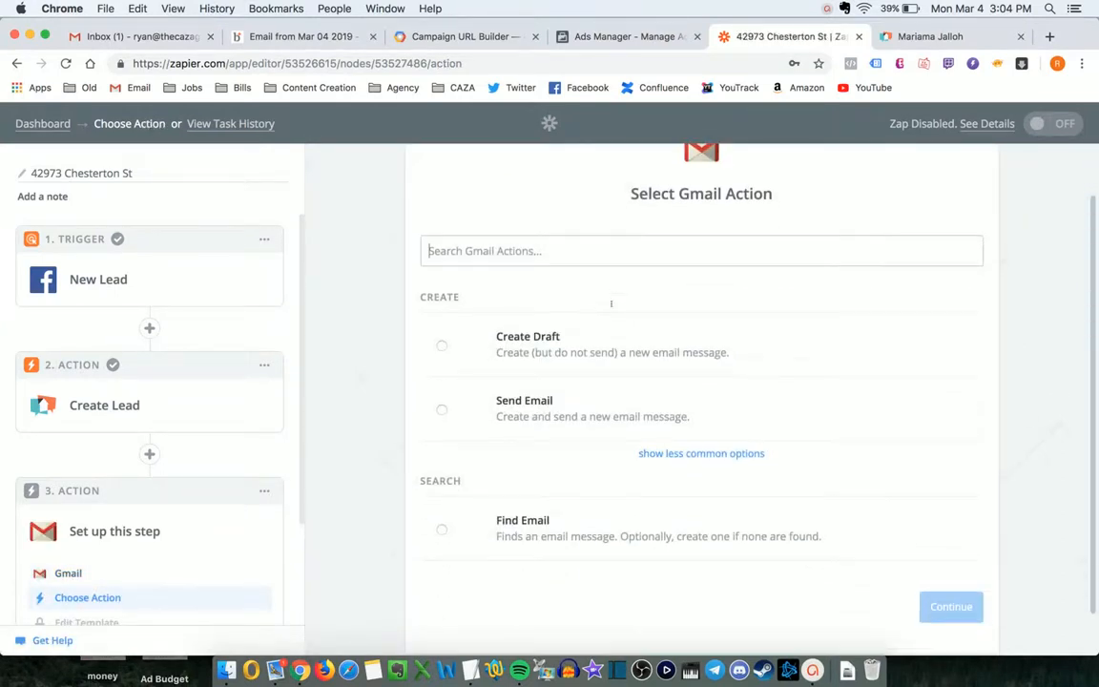
click(444, 407)
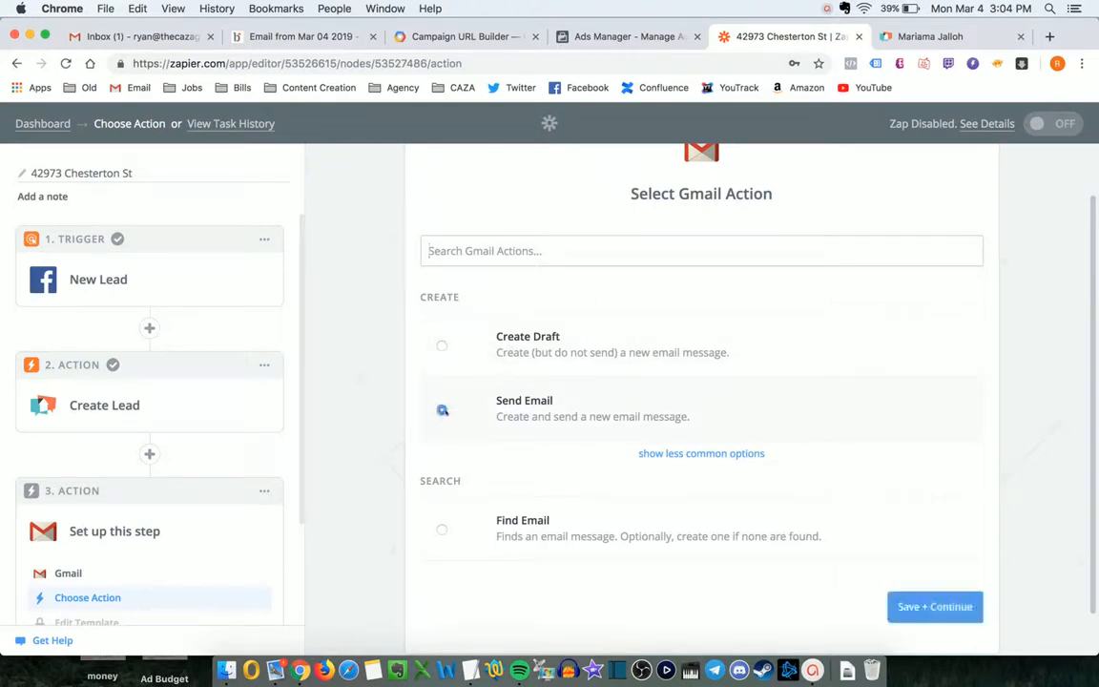
click(895, 615)
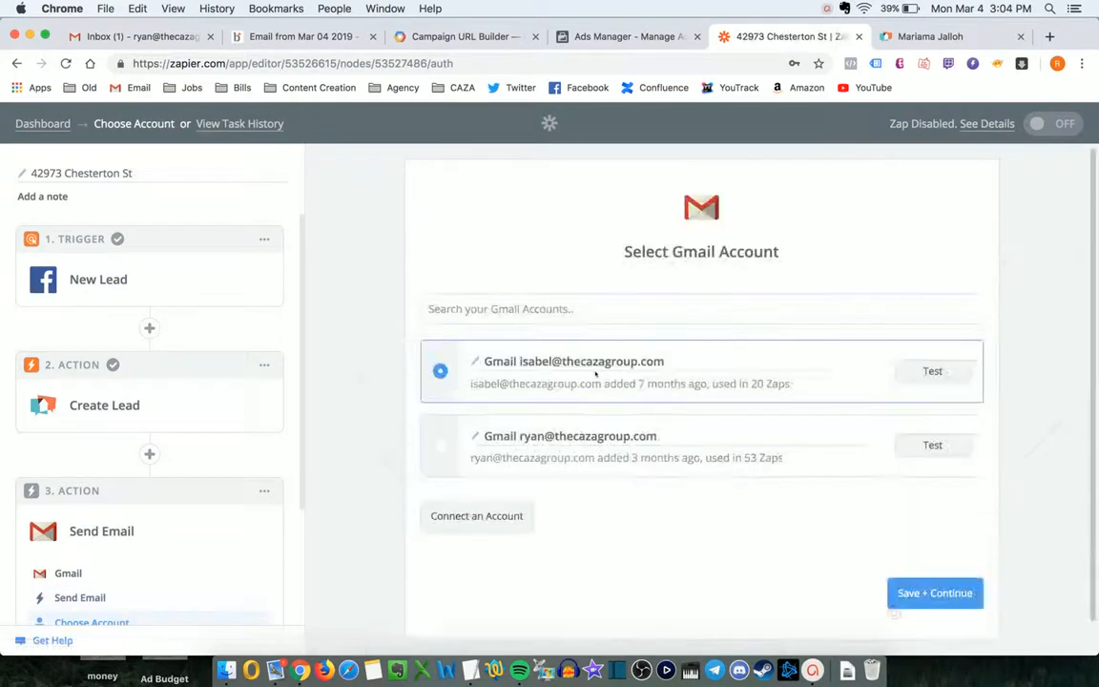
click(563, 467)
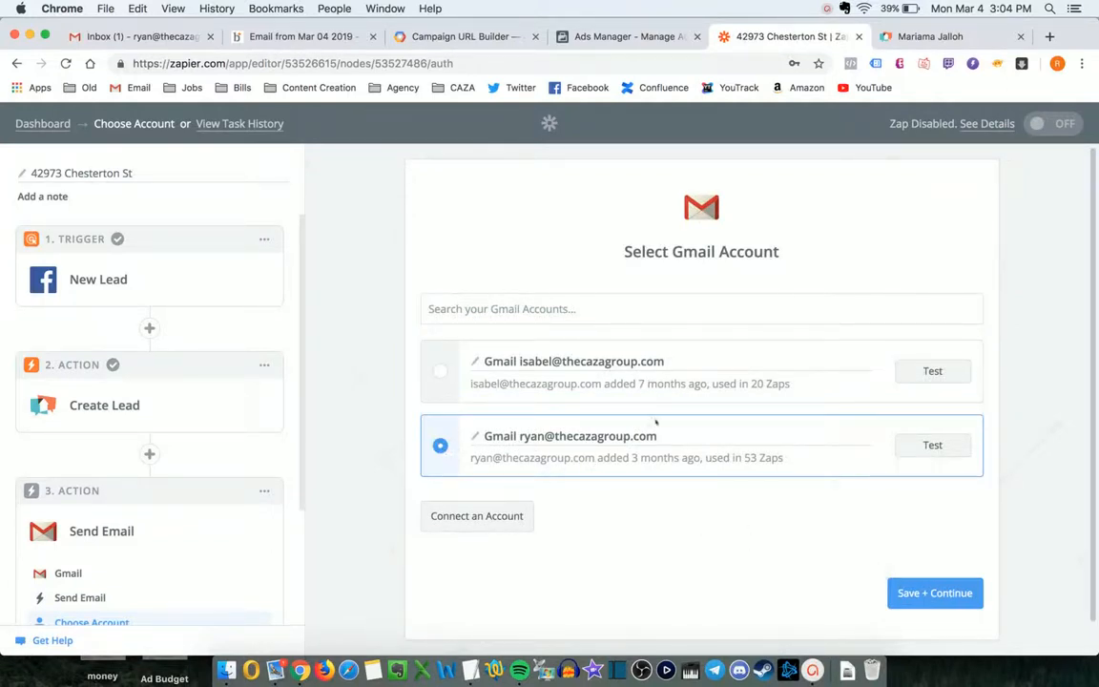
click(899, 592)
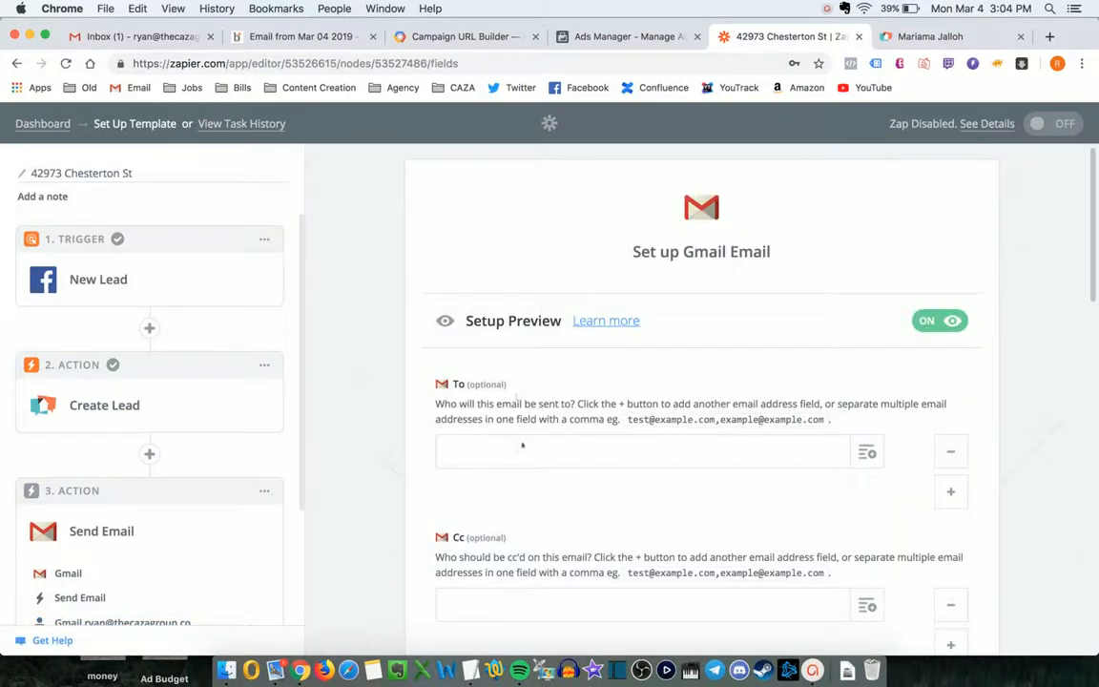
- Type two team recipient e-mail addresses, comma-separated, into the Gmail To field
click(522, 444)
scroll(521, 445, down, 1)
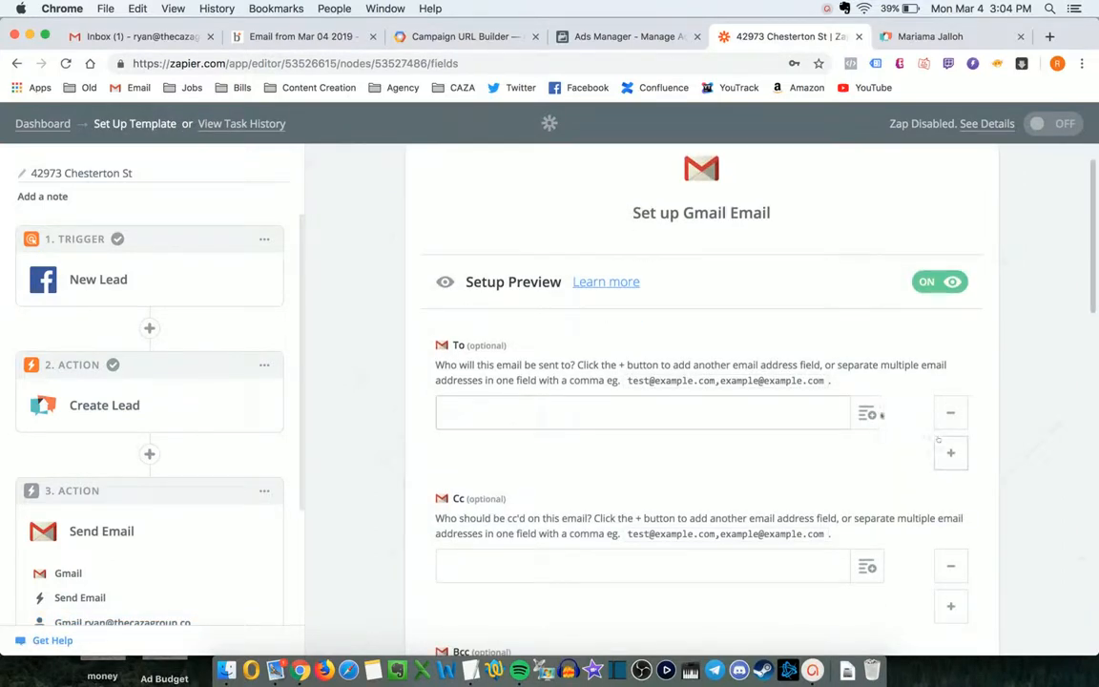
click(866, 413)
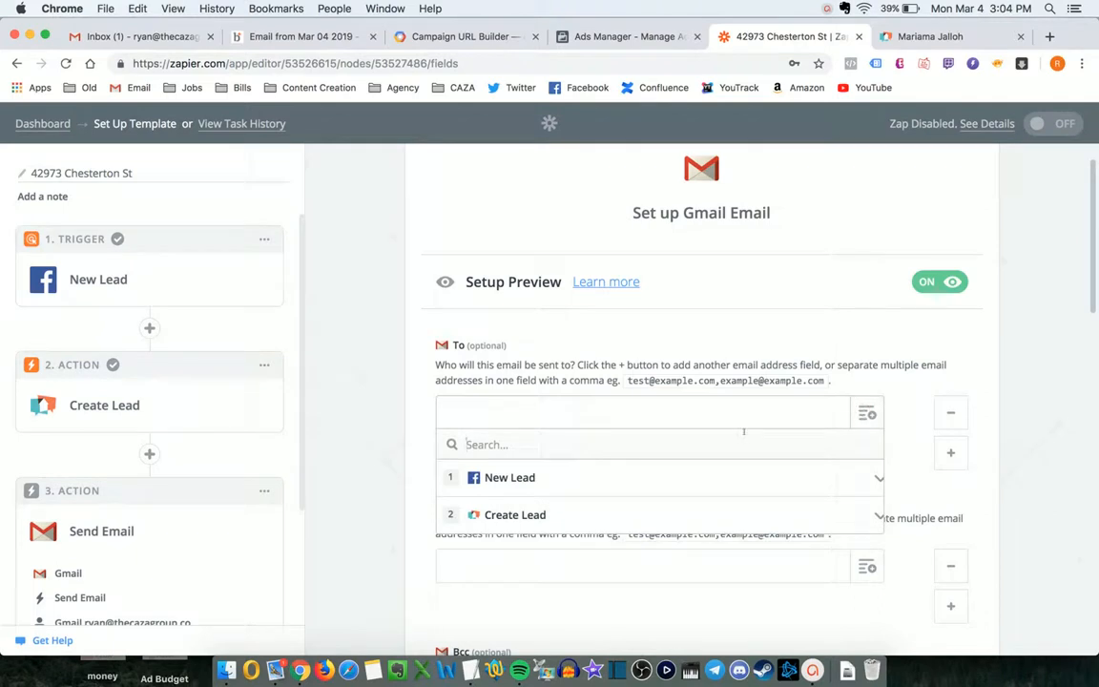
text(jim)
key(BackSpace)
key(BackSpace)
key(BackSpace)
click(455, 408)
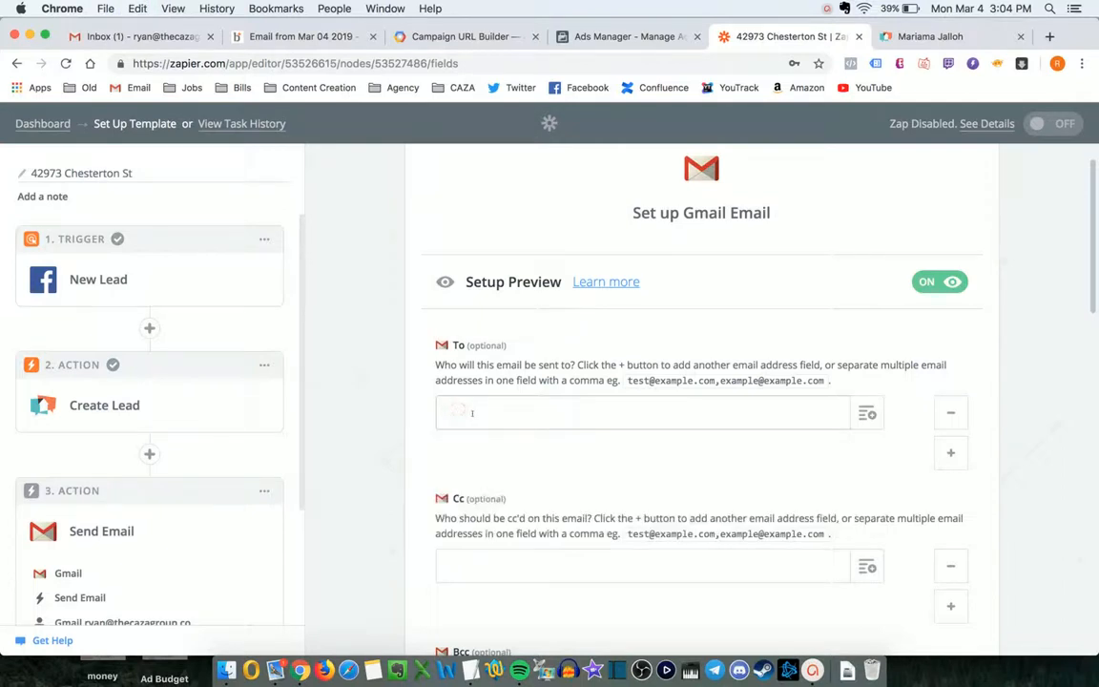
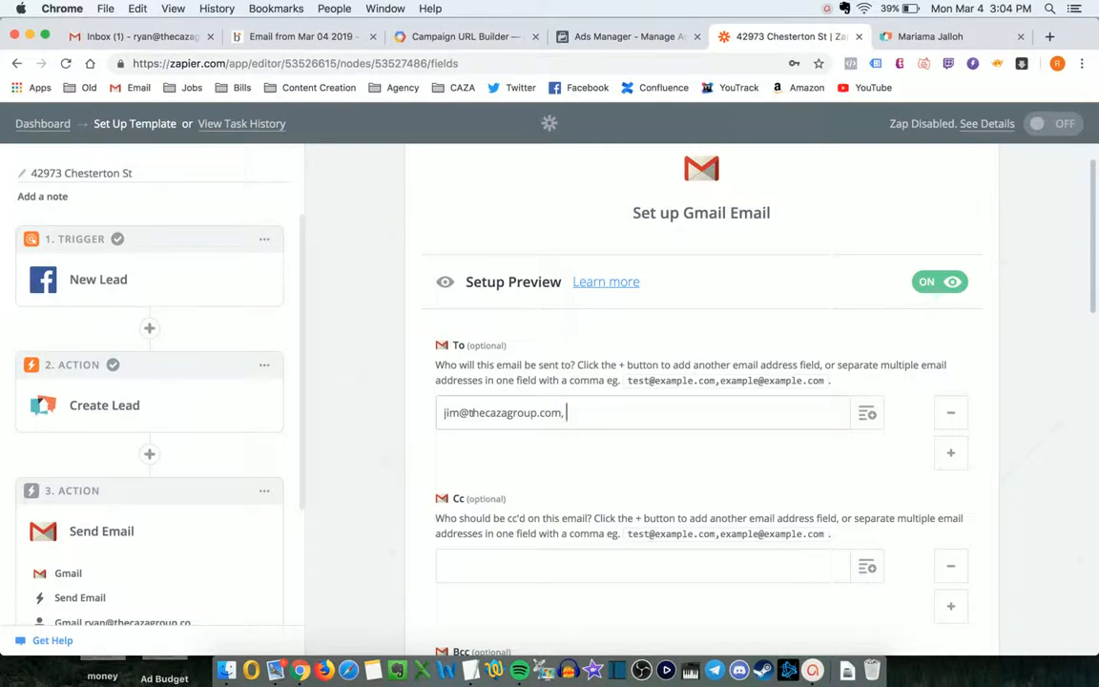
scroll(595, 389, down, 1)
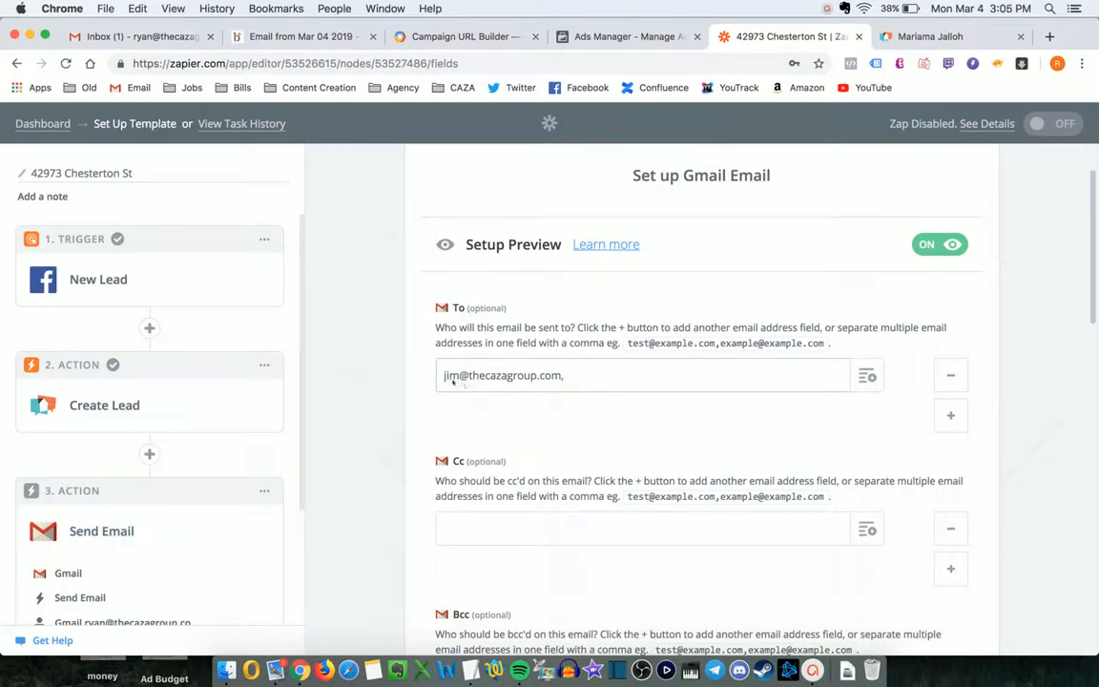
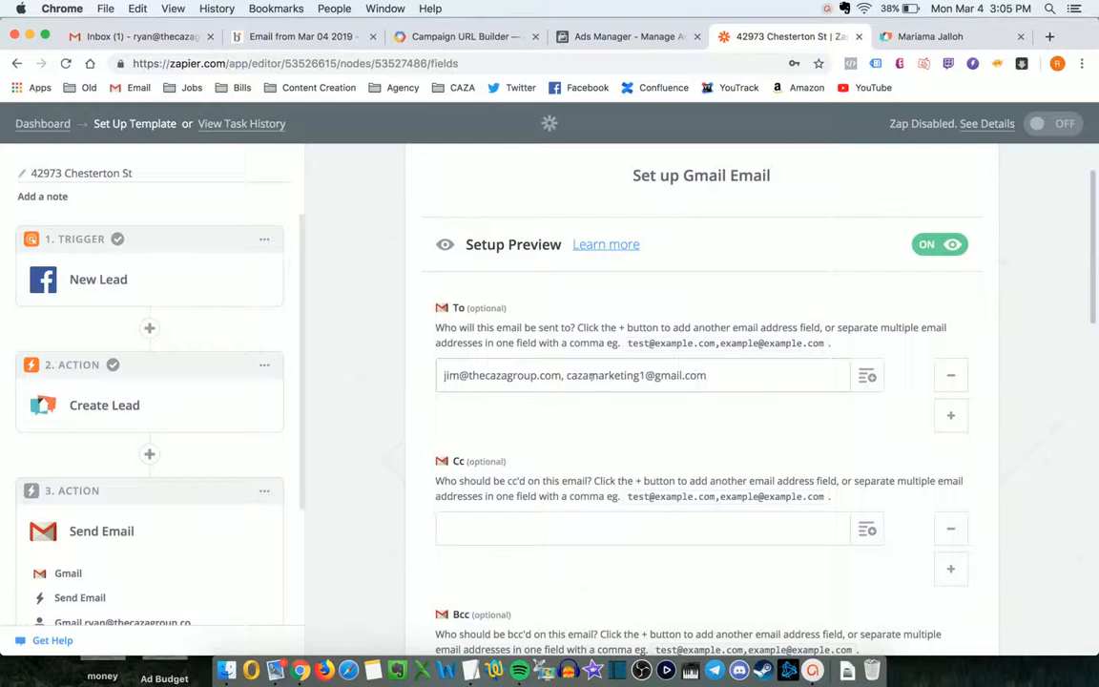
drag(441, 376, 688, 416)
scroll(688, 417, down, 7)
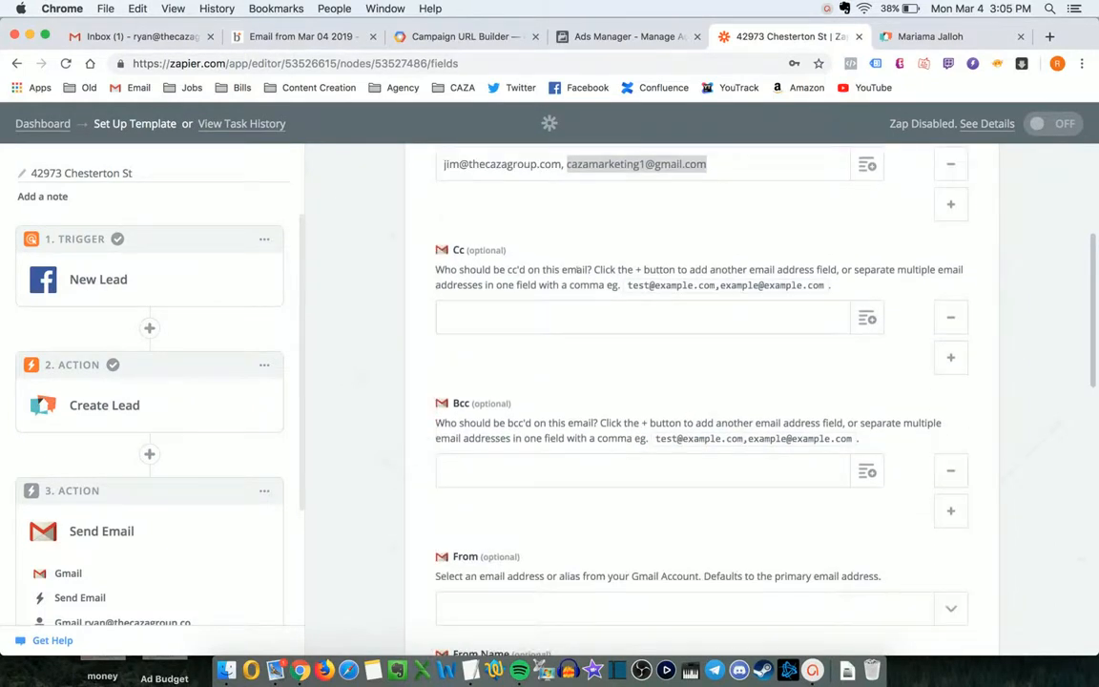
scroll(576, 272, down, 2)
- Send from the connected account's own address with sender name 'Facebook Leads'
click(561, 429)
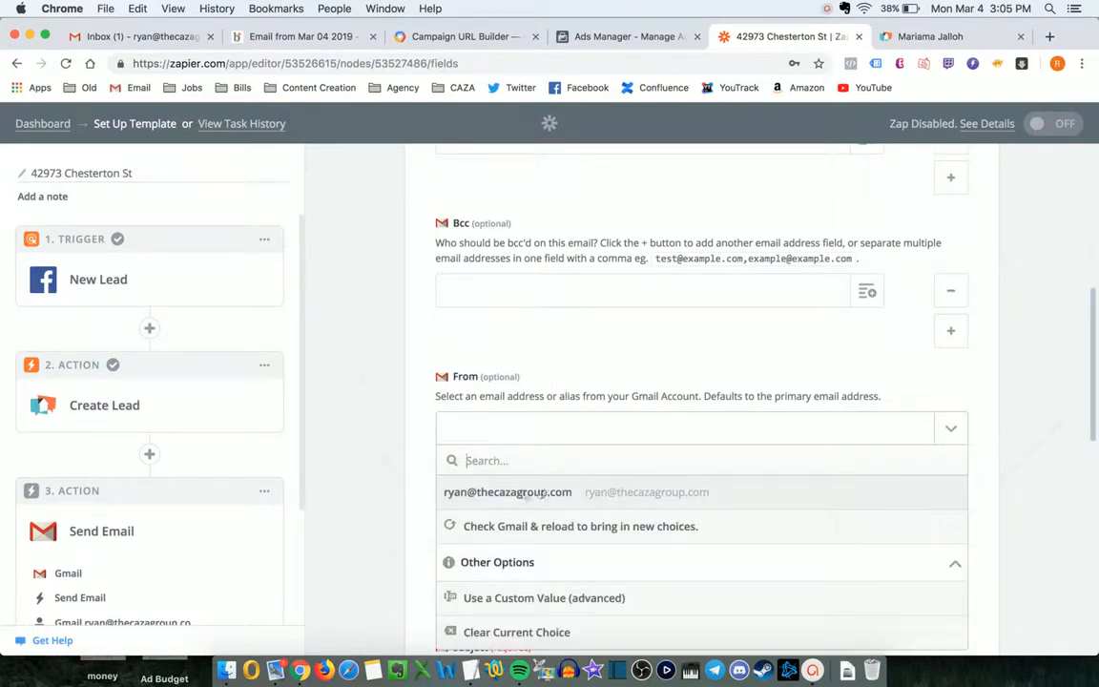
click(515, 491)
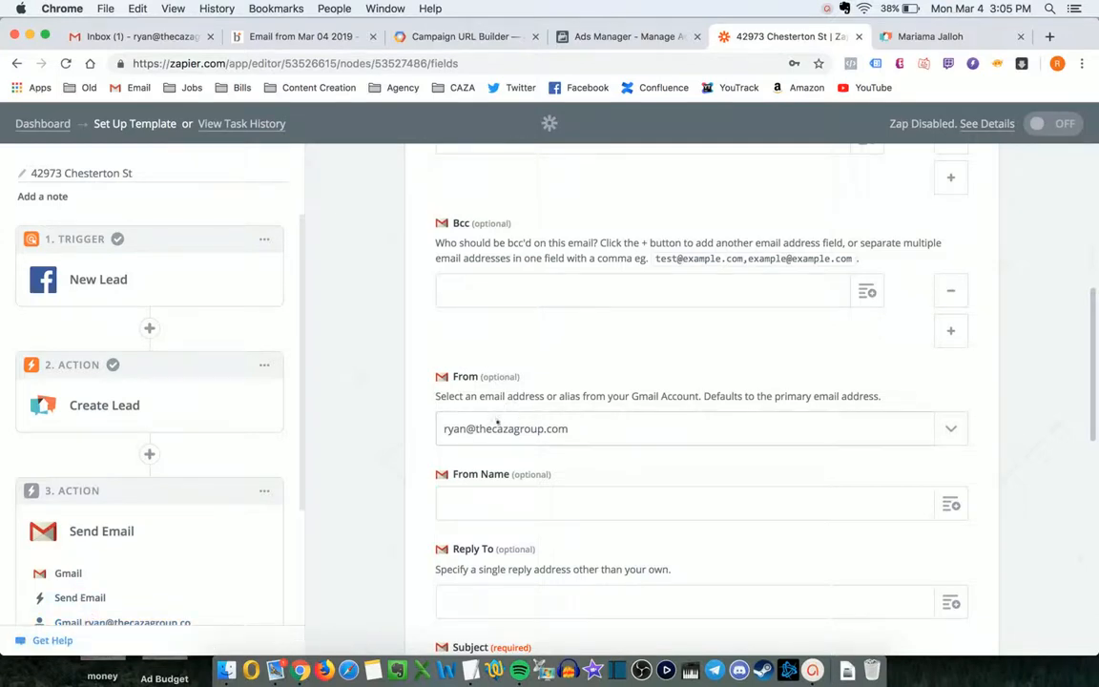
scroll(528, 431, down, 3)
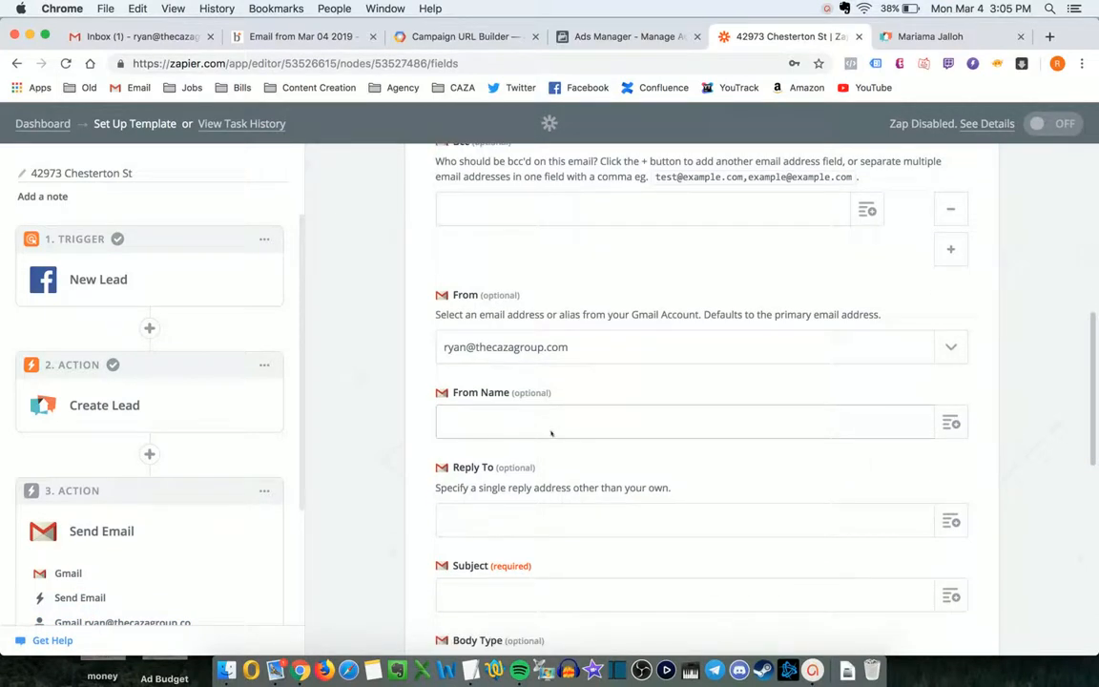
text(Face Leads)
click(466, 421)
text(book)
- Place the caret in the Subject field and open the CAZA bookmarks folder
scroll(514, 420, down, 1)
click(498, 549)
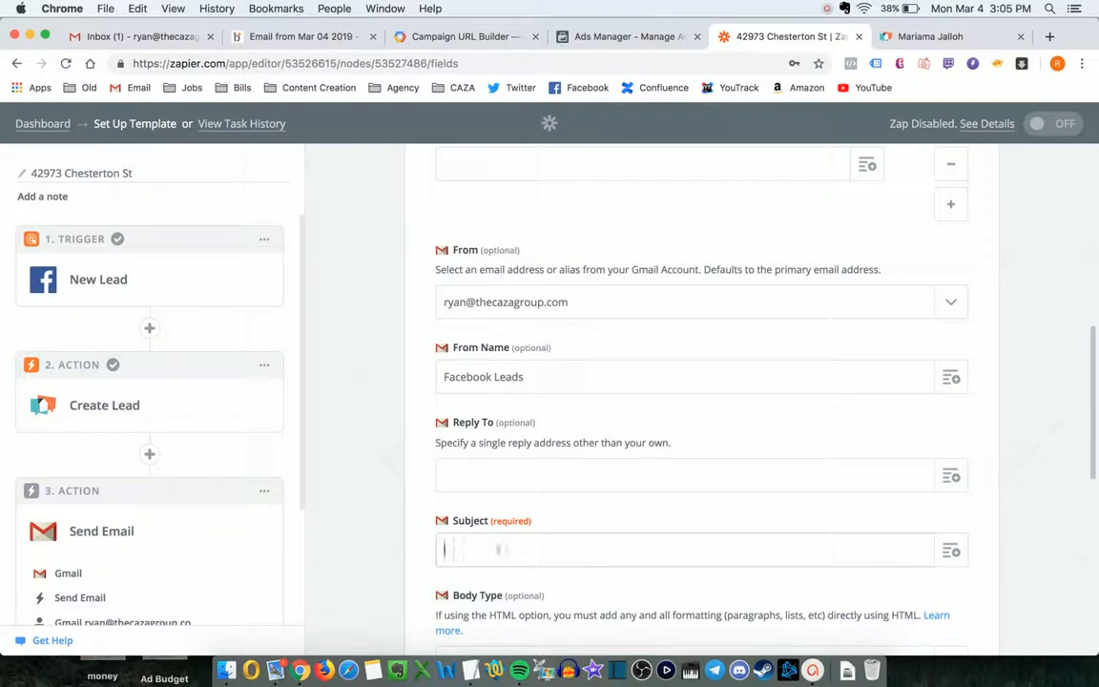
scroll(586, 507, down, 4)
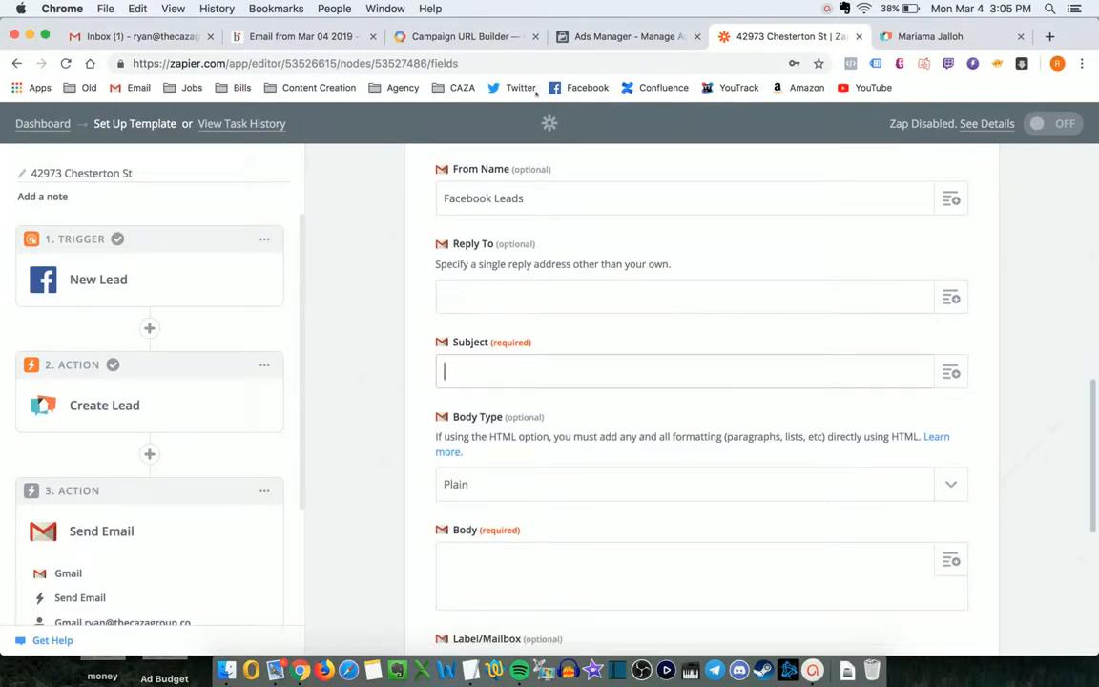
click(454, 85)
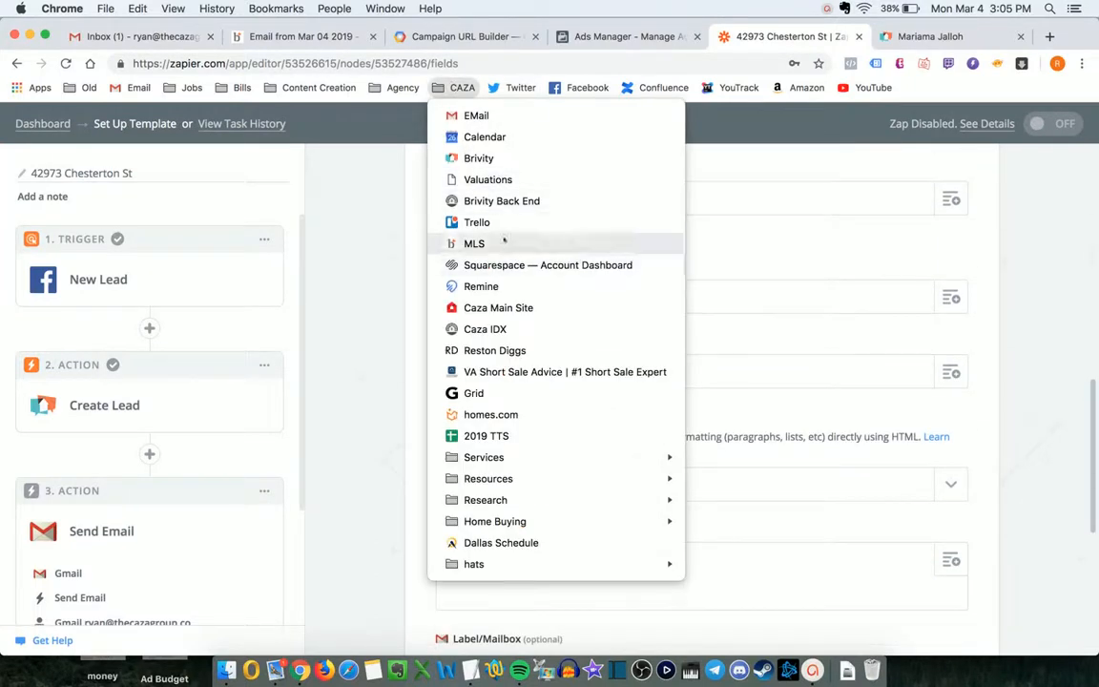
mouse_move(402, 87)
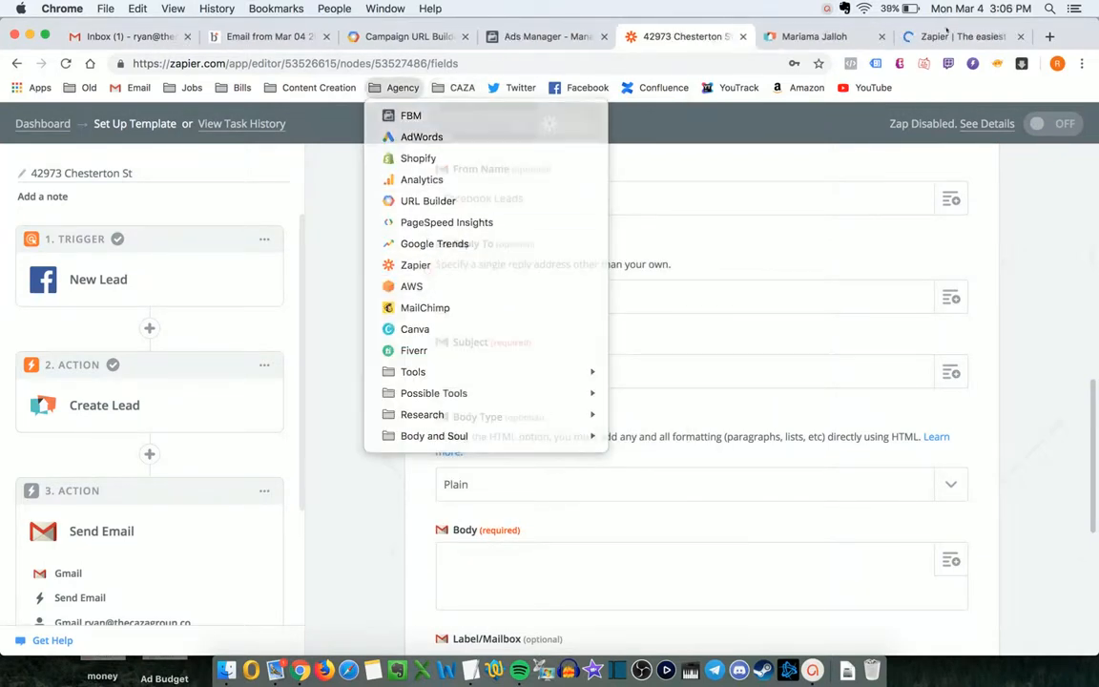
click(947, 38)
drag(947, 38, 825, 41)
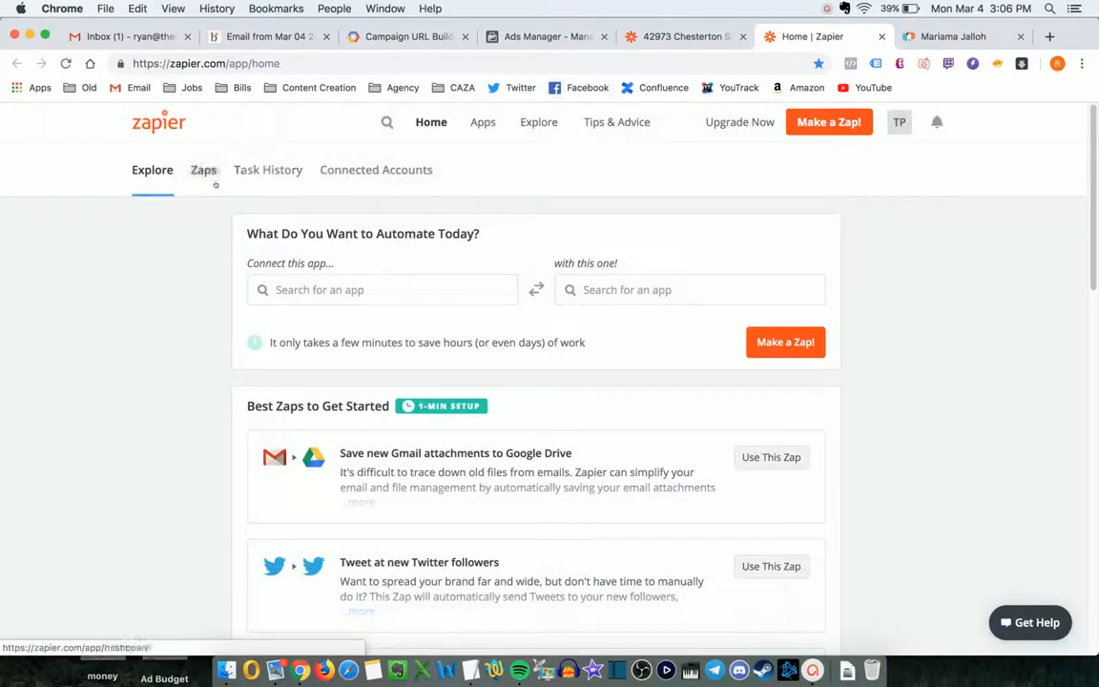
click(213, 181)
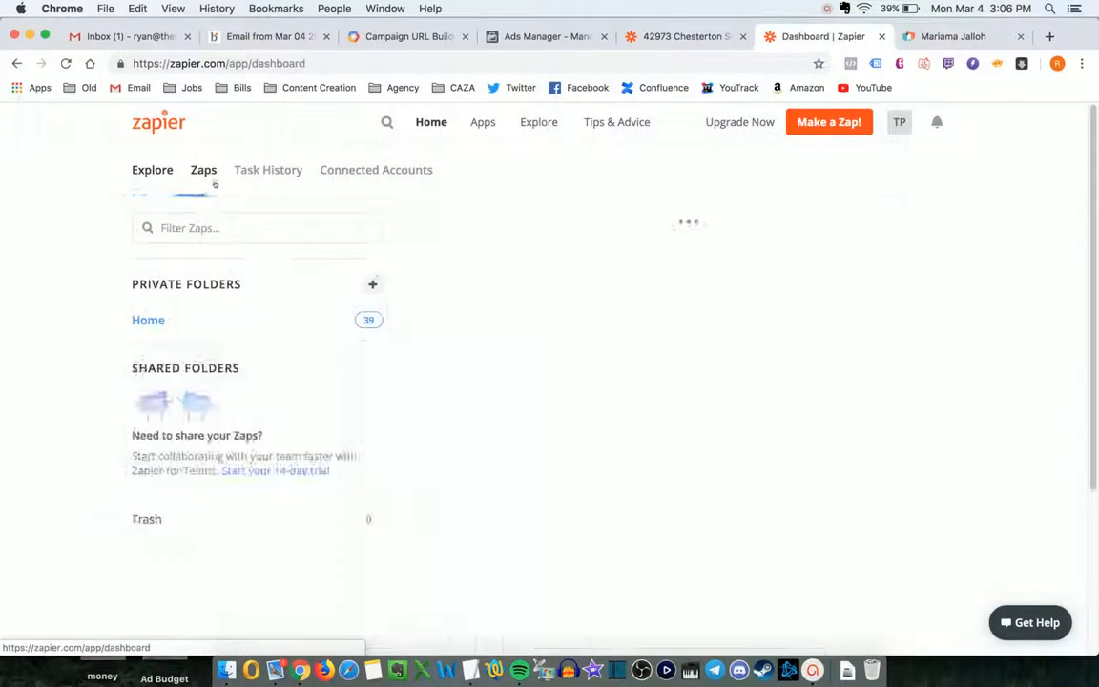
click(147, 376)
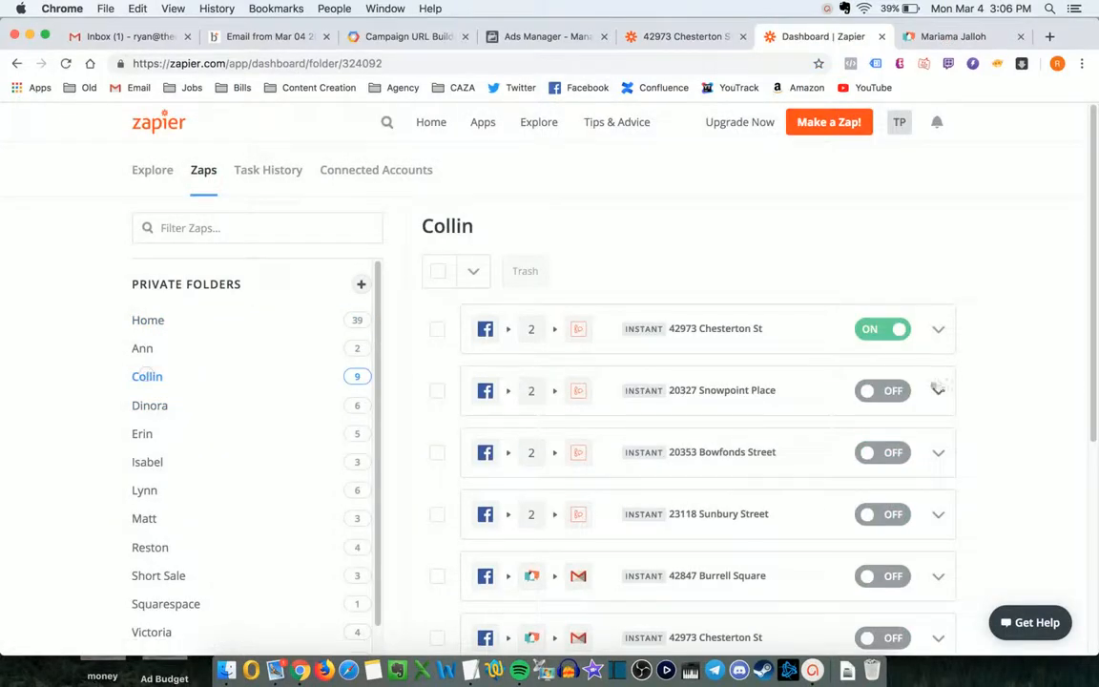
click(704, 329)
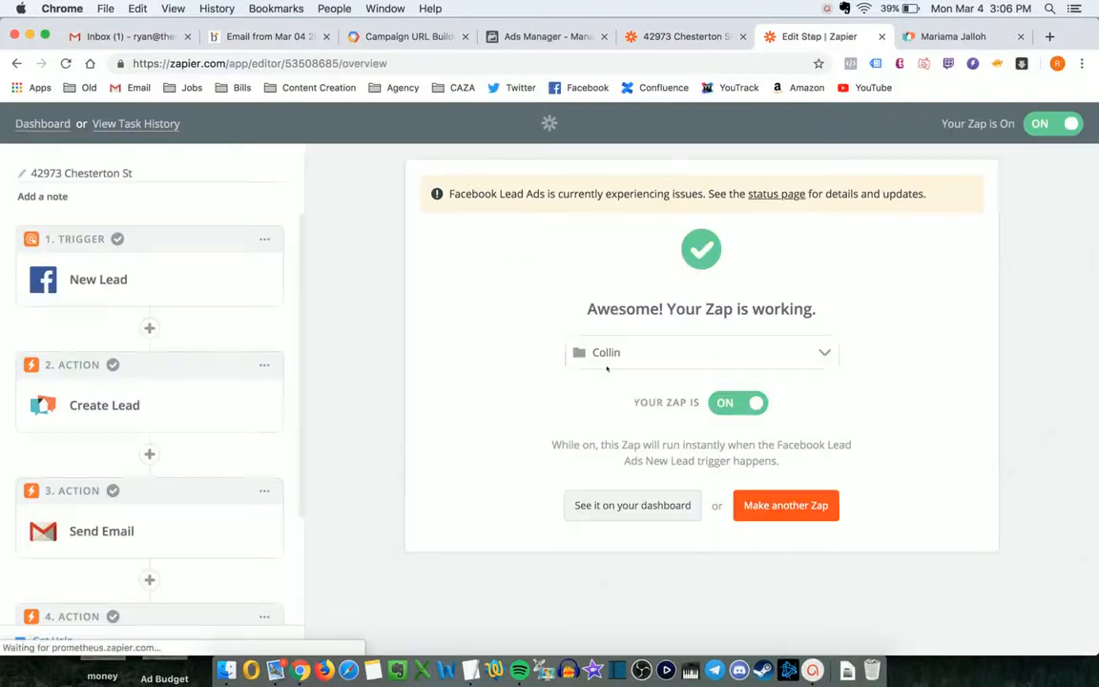
- Copy the Subject text from that zap's Send Email template, then return to the new zap
click(151, 553)
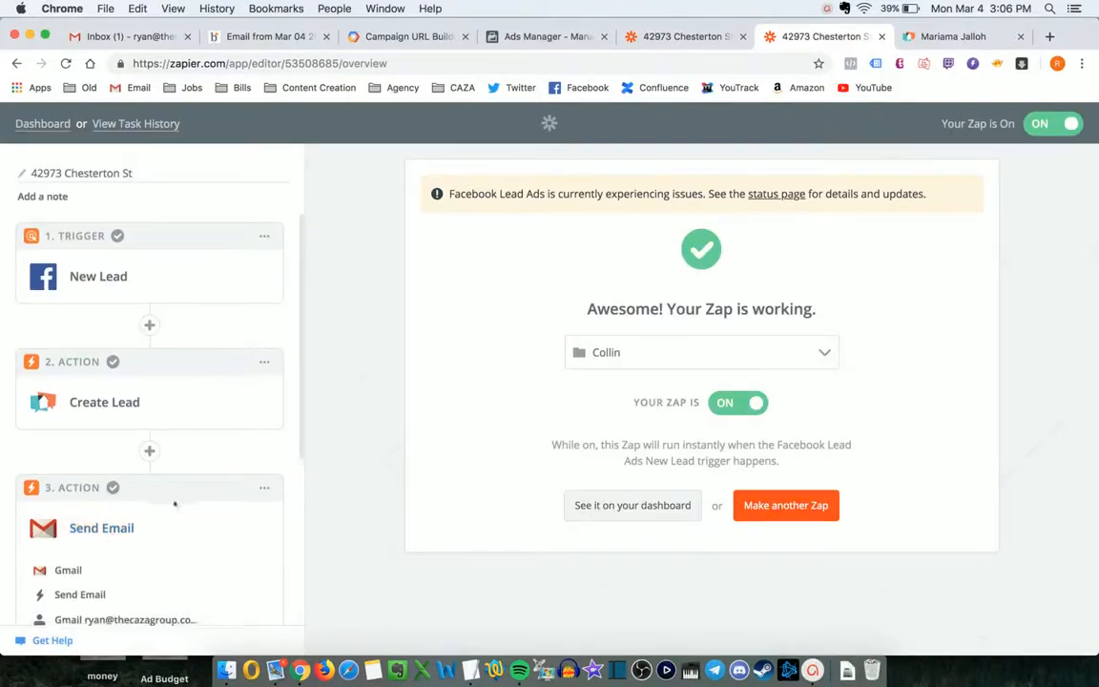
scroll(105, 506, down, 3)
click(86, 488)
scroll(668, 358, down, 15)
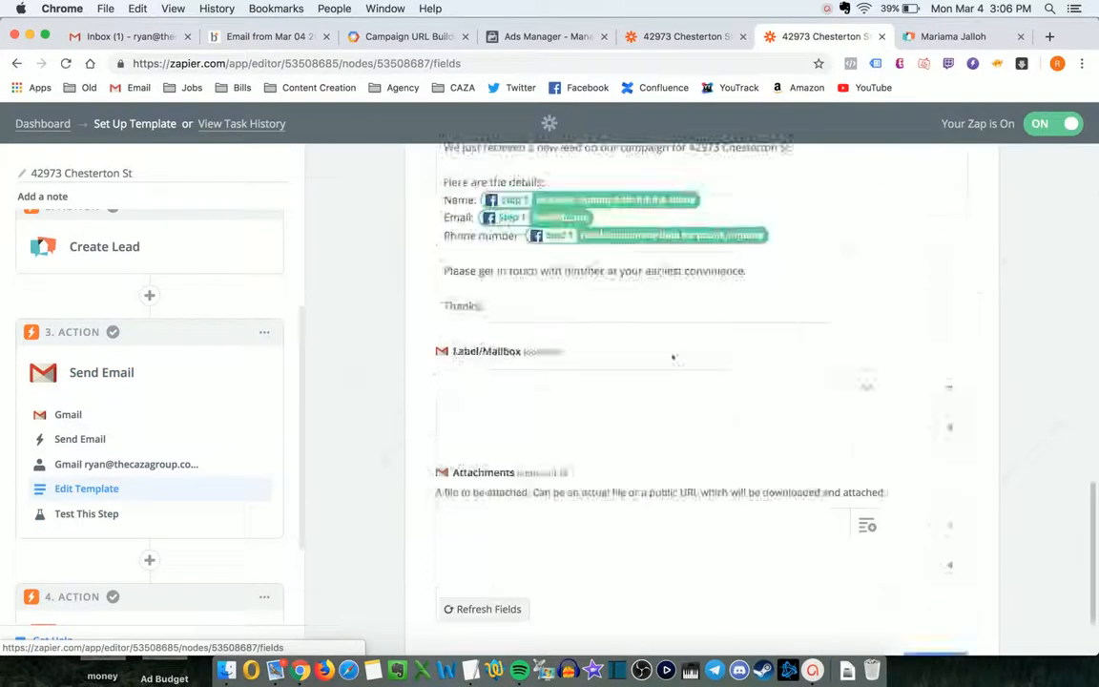
scroll(673, 358, up, 5)
scroll(673, 358, up, 5)
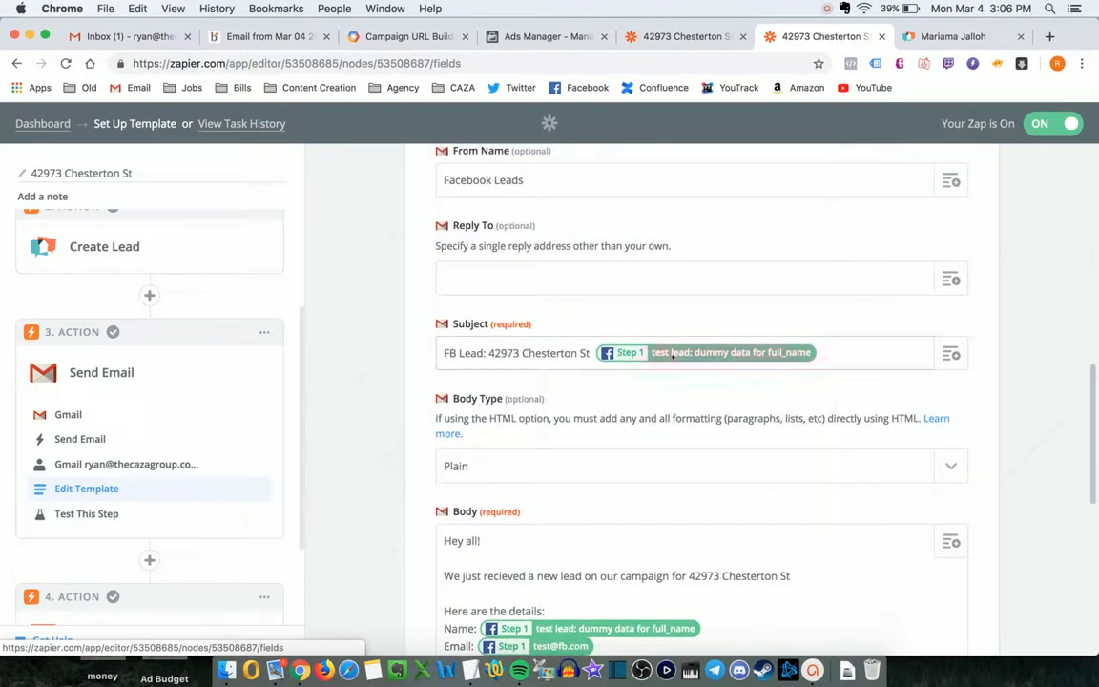
click(531, 353)
key(Up)
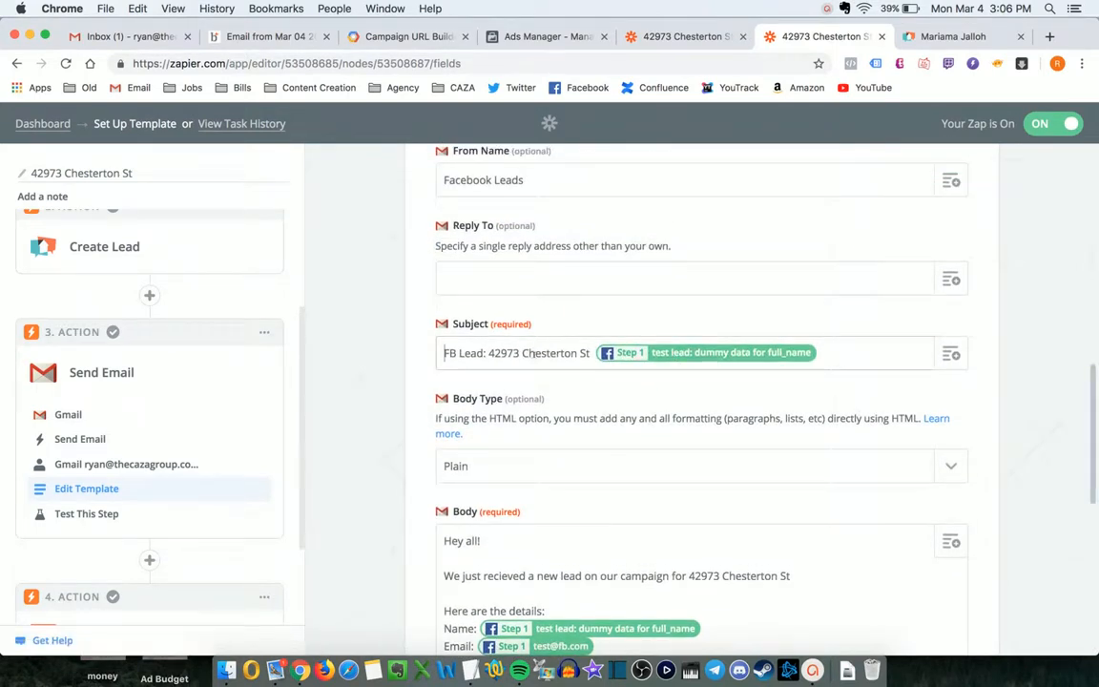
shift+click(591, 353)
key(super+c)
key(ctrl+shift+Tab)
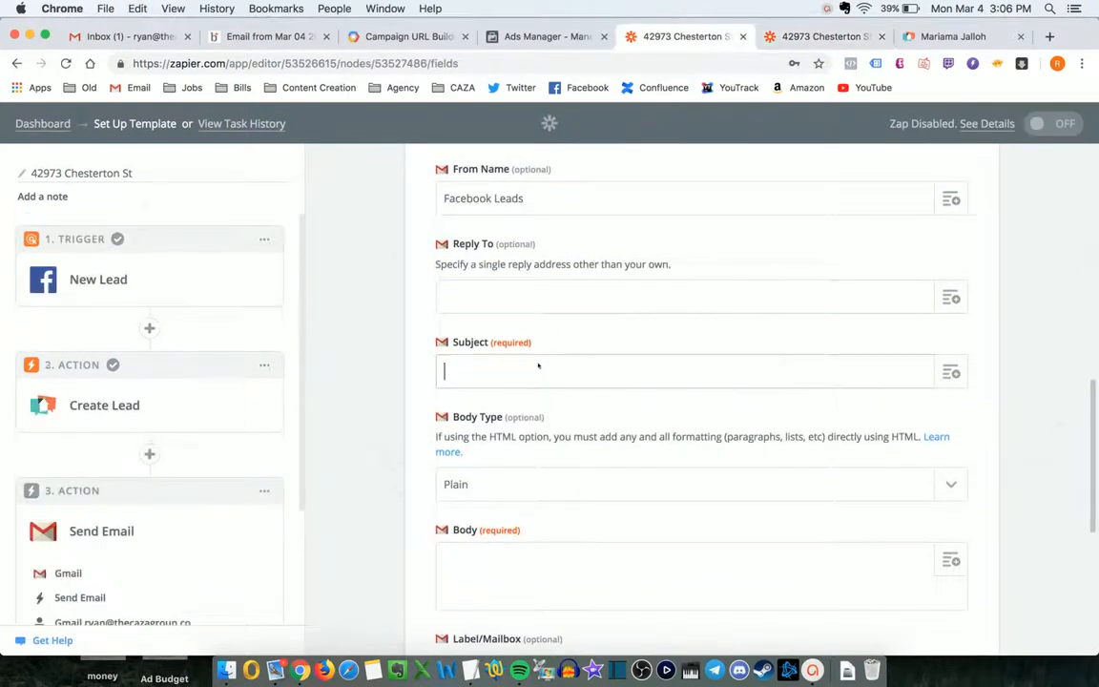
key(super+v)
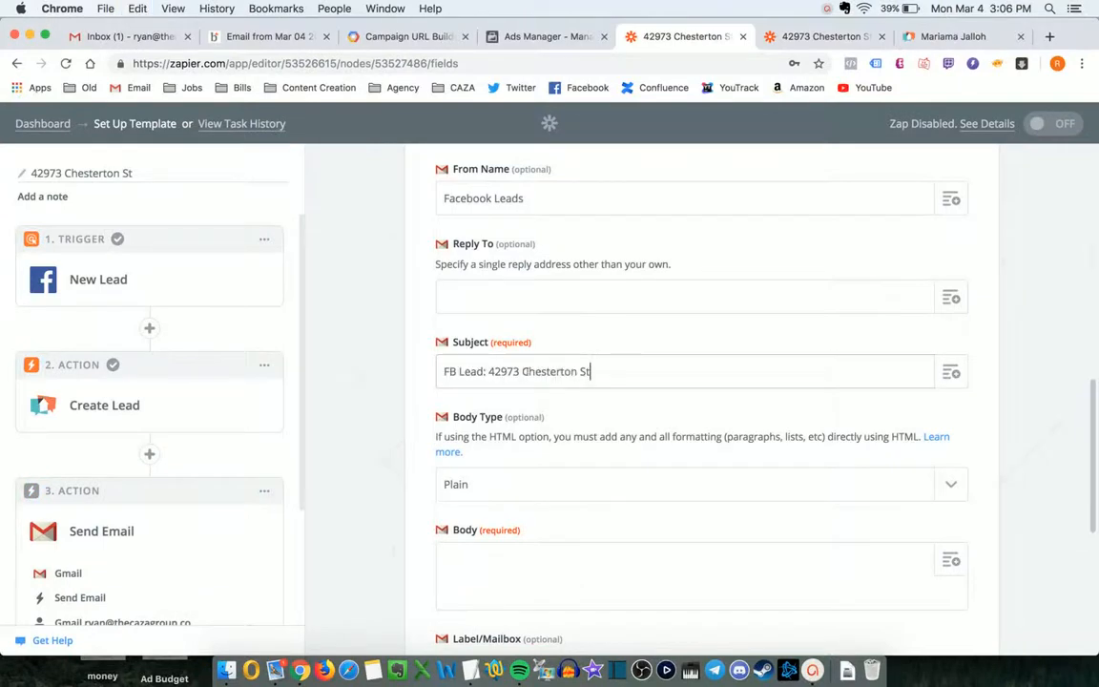
key(ctrl+Tab)
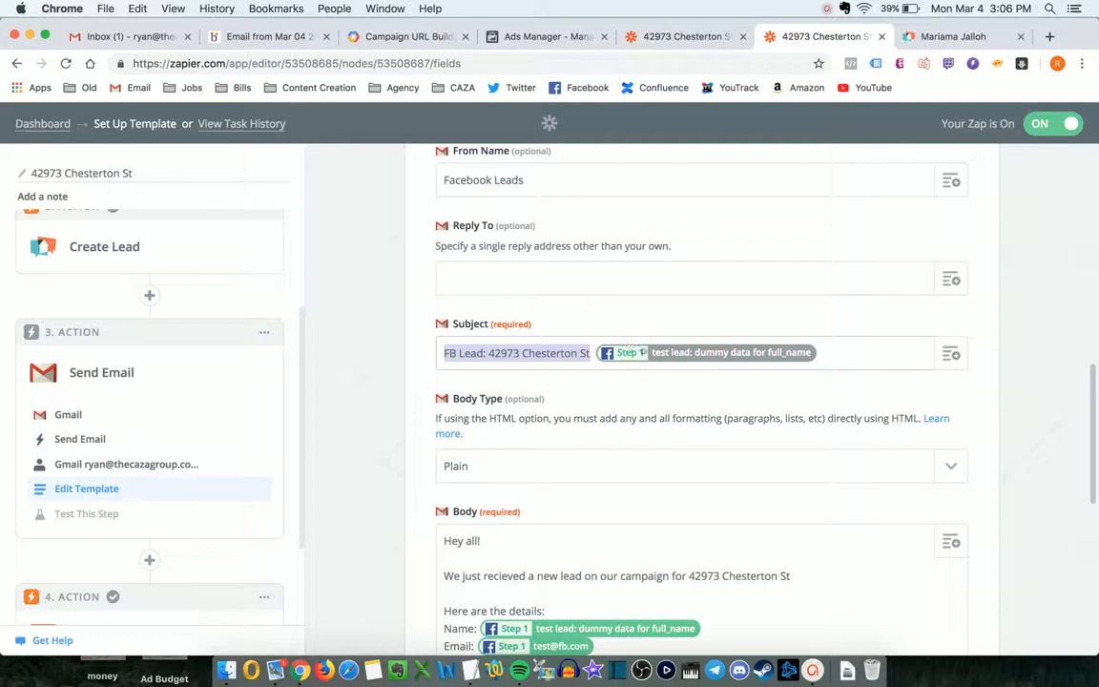
key(ctrl+shift+Tab)
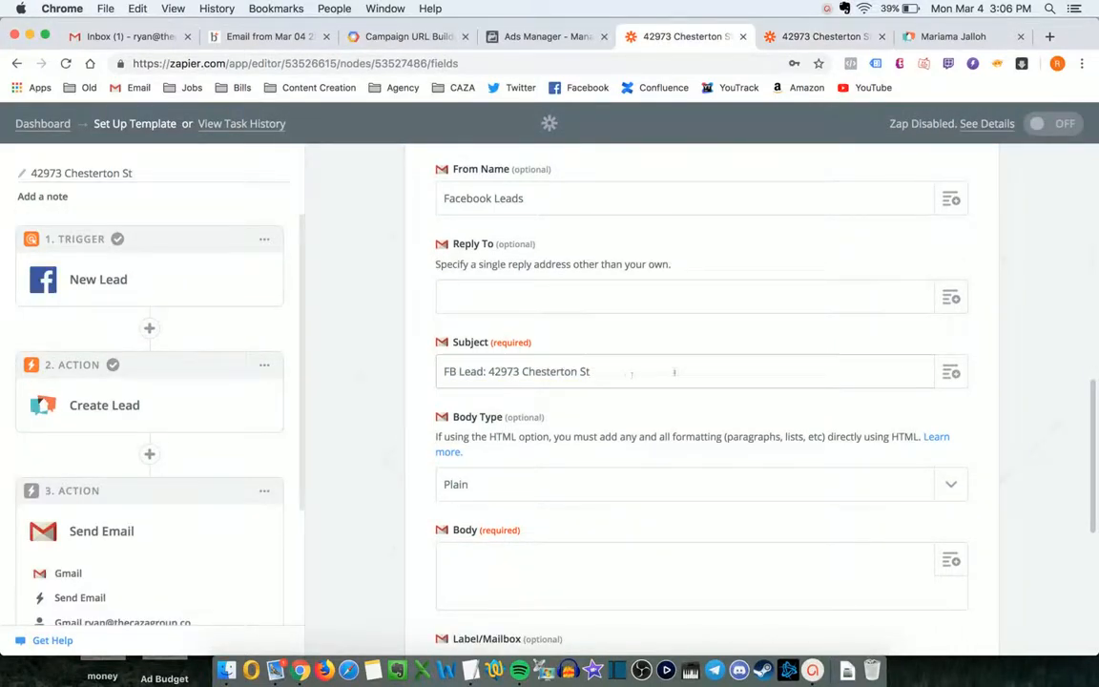
- Append the Facebook New Lead's Full Name field to the Subject
click(943, 371)
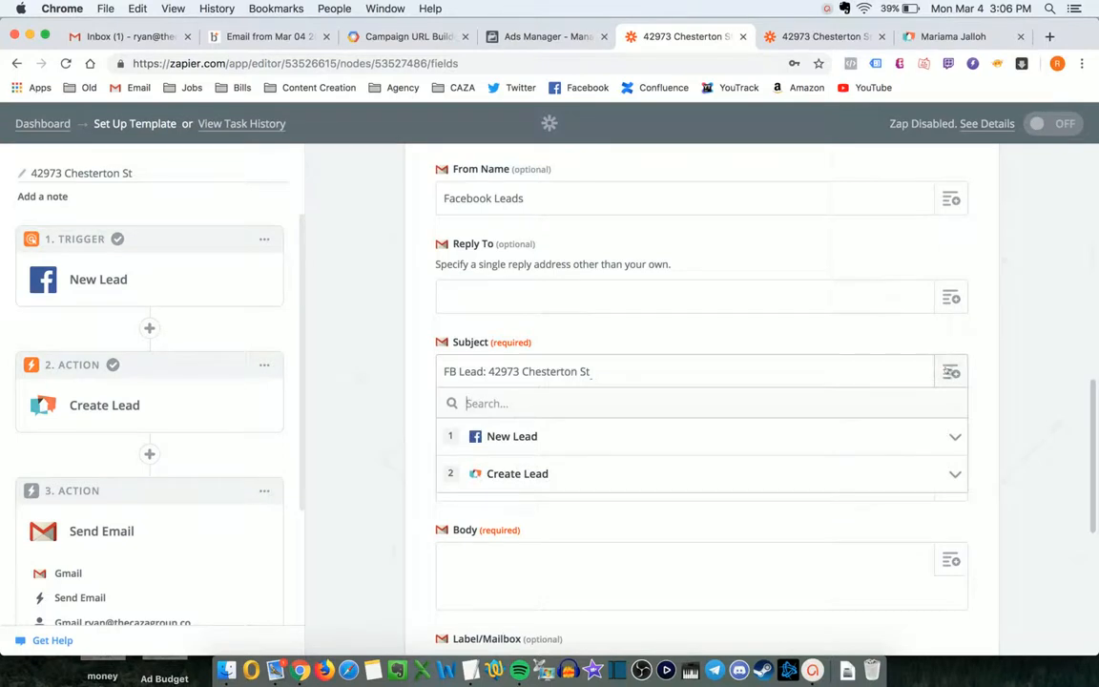
click(624, 436)
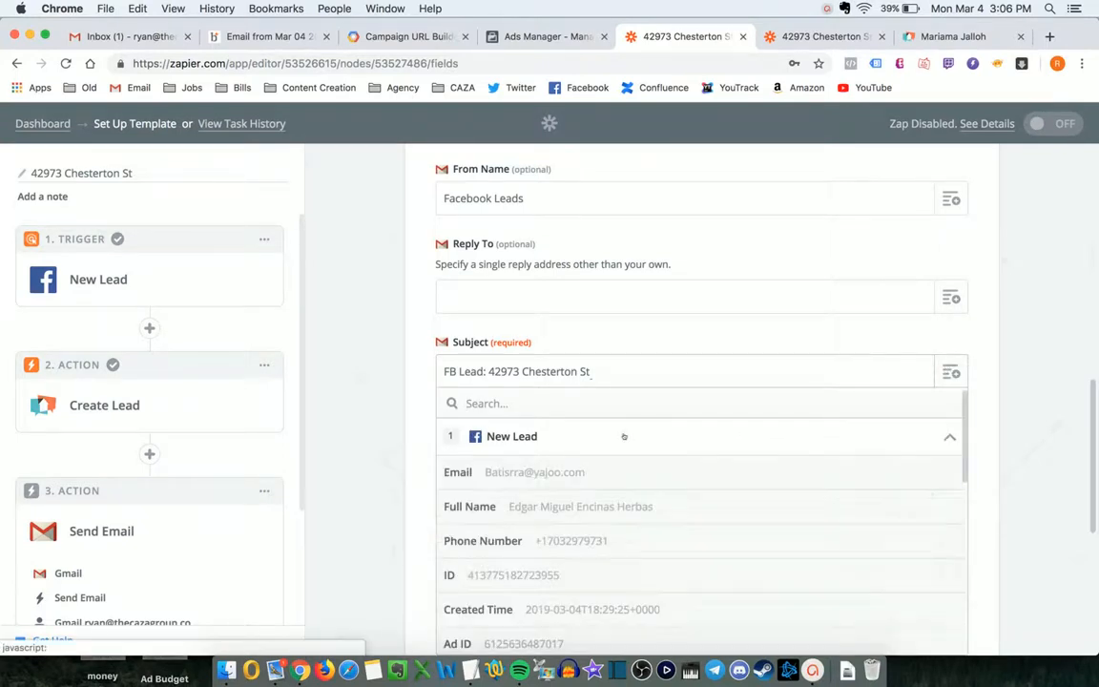
text(name)
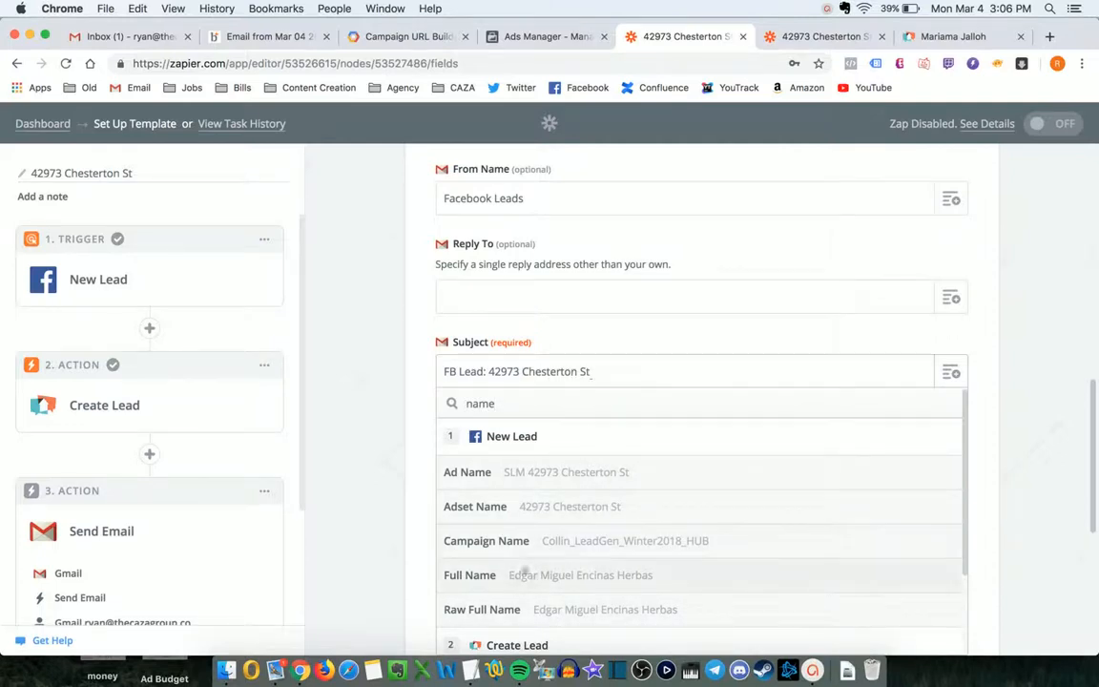
click(512, 580)
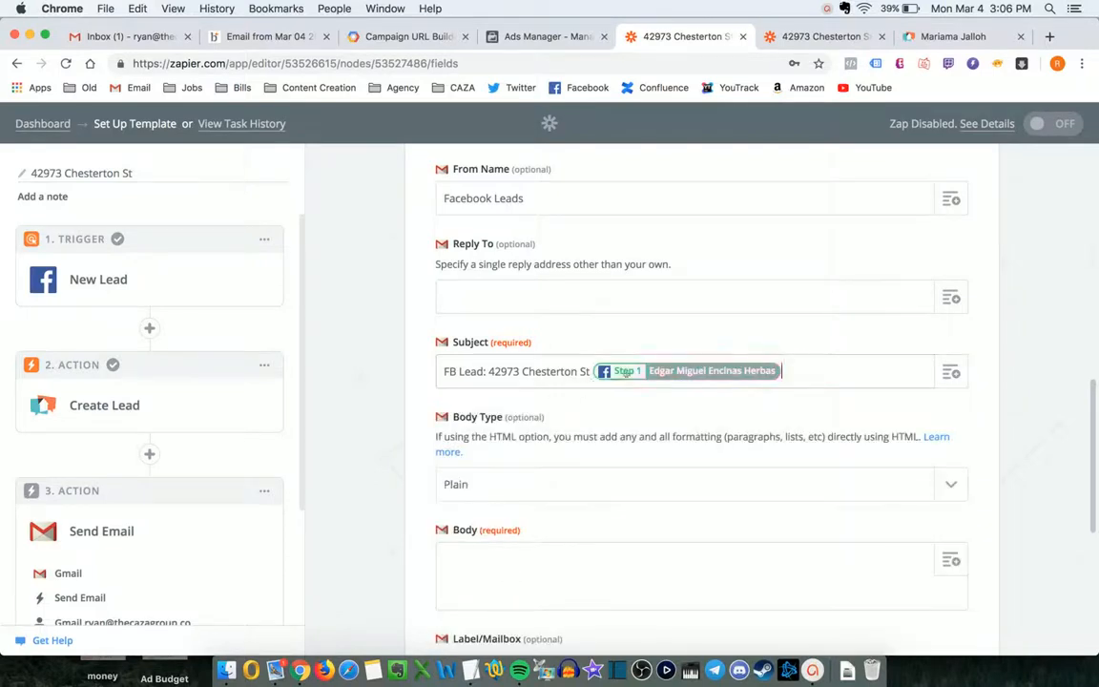
scroll(601, 386, down, 2)
- Copy the whole Body message from the original zap and paste it into the new Body
click(572, 451)
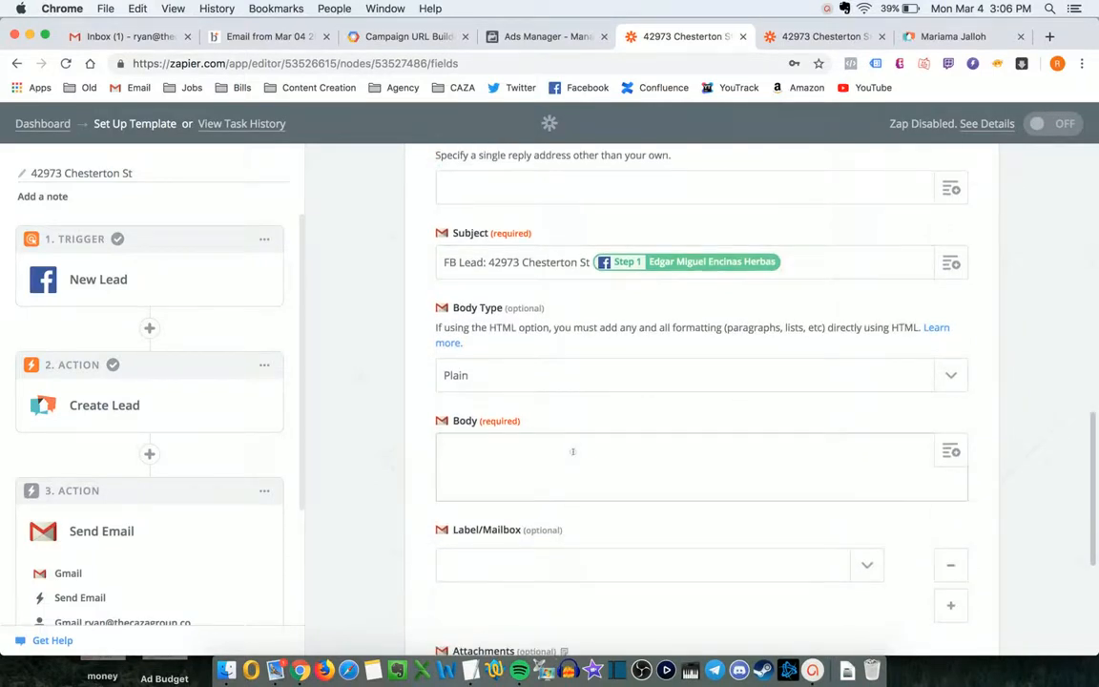
key(ctrl+Tab)
scroll(563, 457, down, 3)
key(super+a)
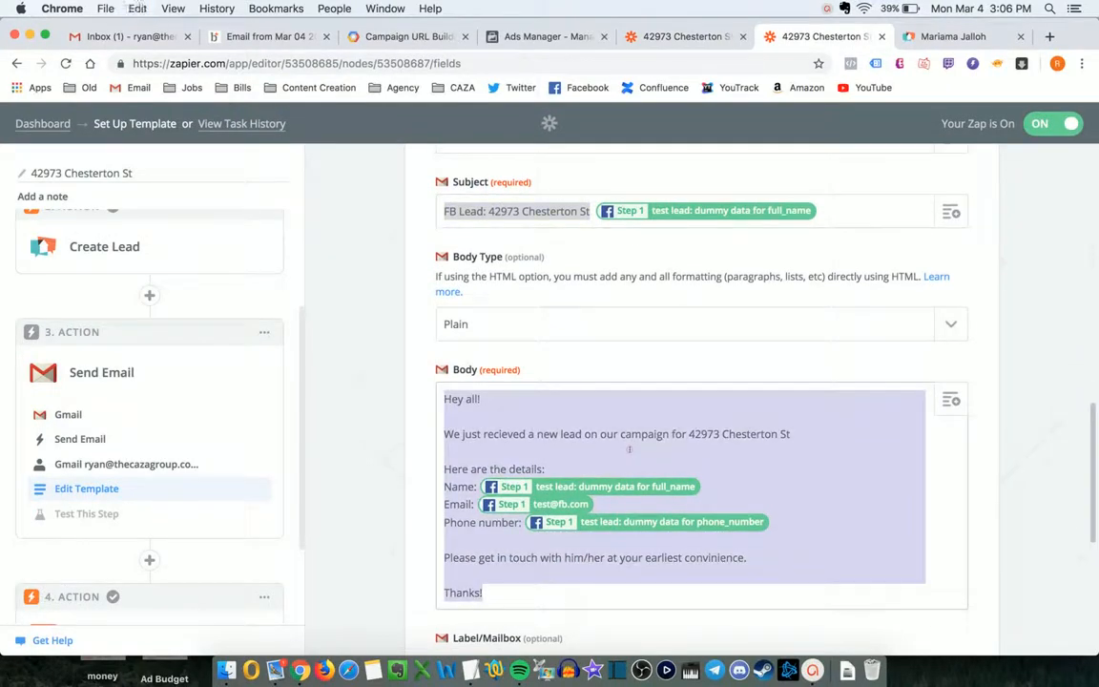
key(super+c)
key(ctrl+shift+Tab)
key(super+v)
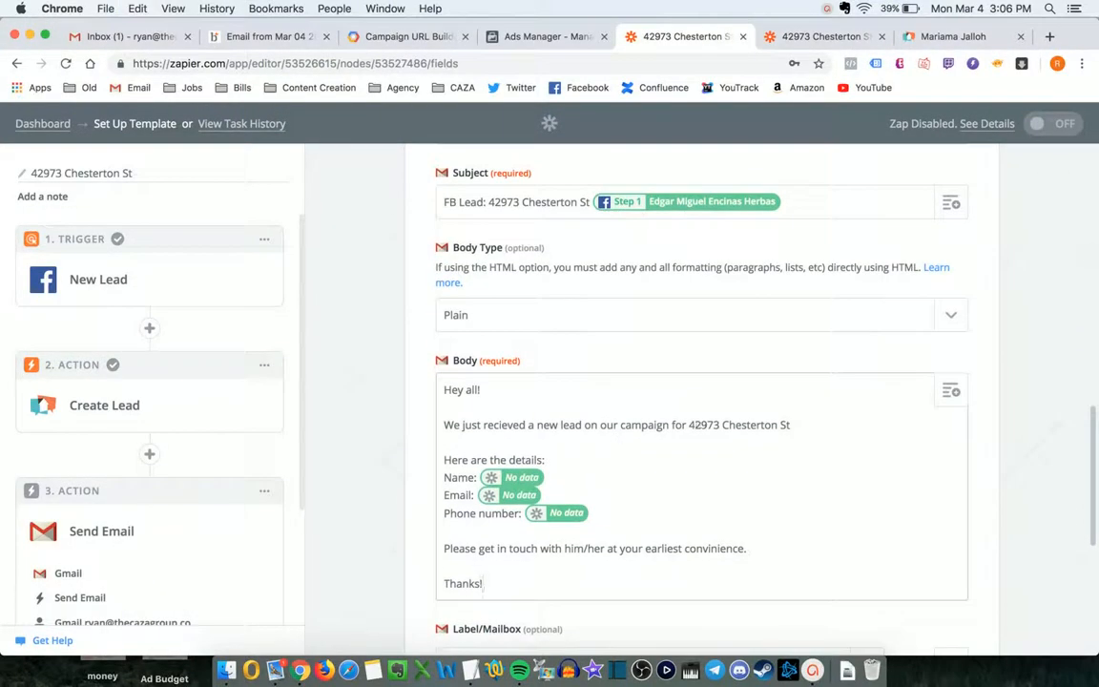
- Replace the street address with *address* and remove the empty Name placeholder
click(689, 424)
key(shift+super+Right)
key(BackSpace)
text(*add)
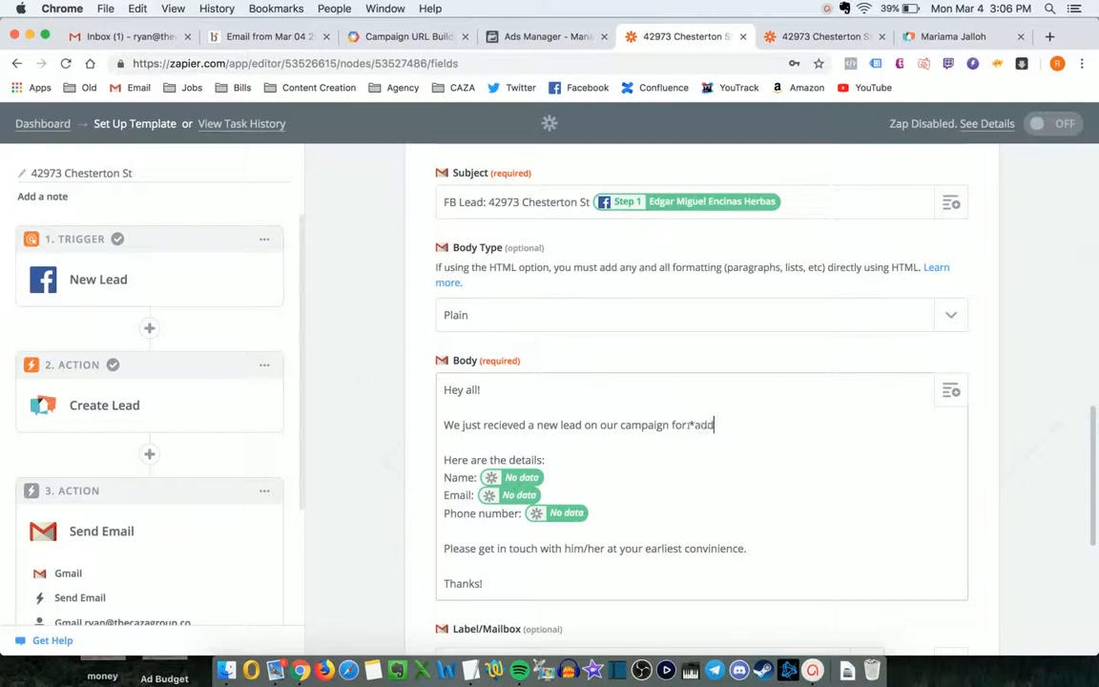
text(ress*)
drag(689, 425, 742, 424)
click(744, 426)
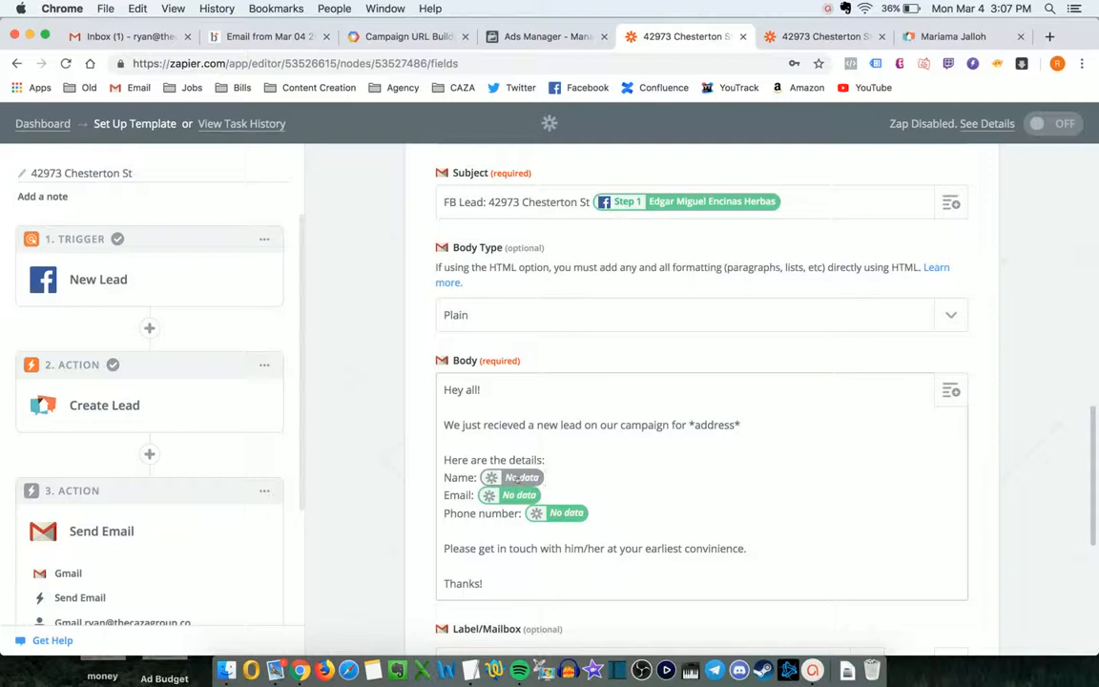
click(509, 477)
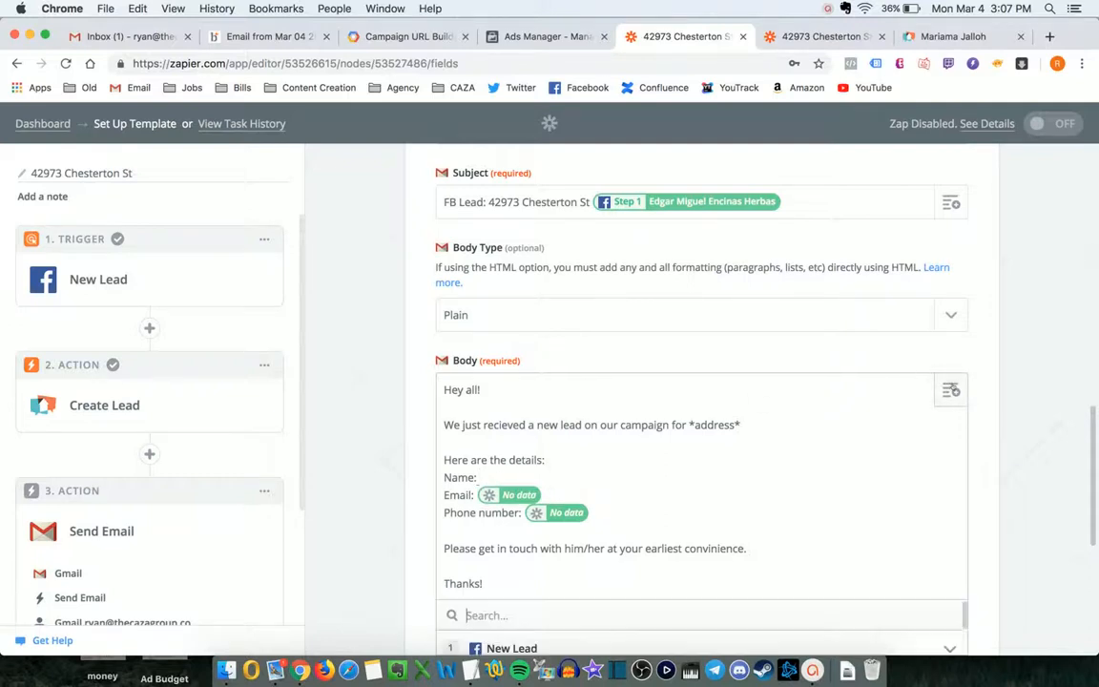
- Fill the Body's Name, Email and Phone number lines with the step 1 lead's Full Name, Email and Phone Number
scroll(857, 345, down, 2)
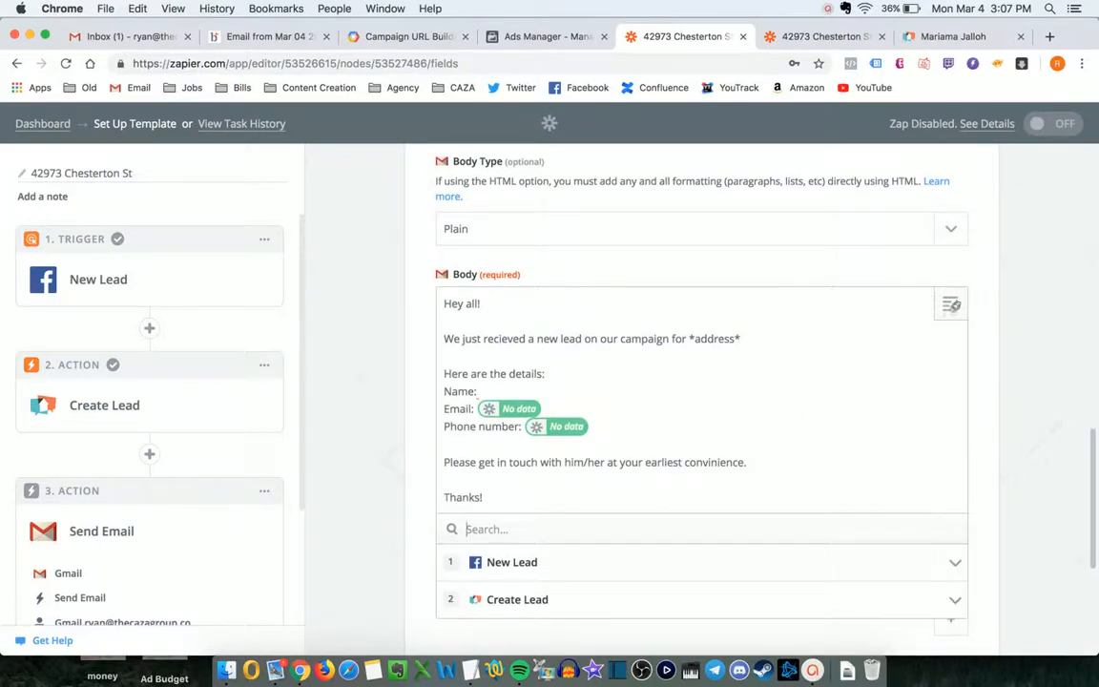
text(name)
scroll(787, 349, down, 1)
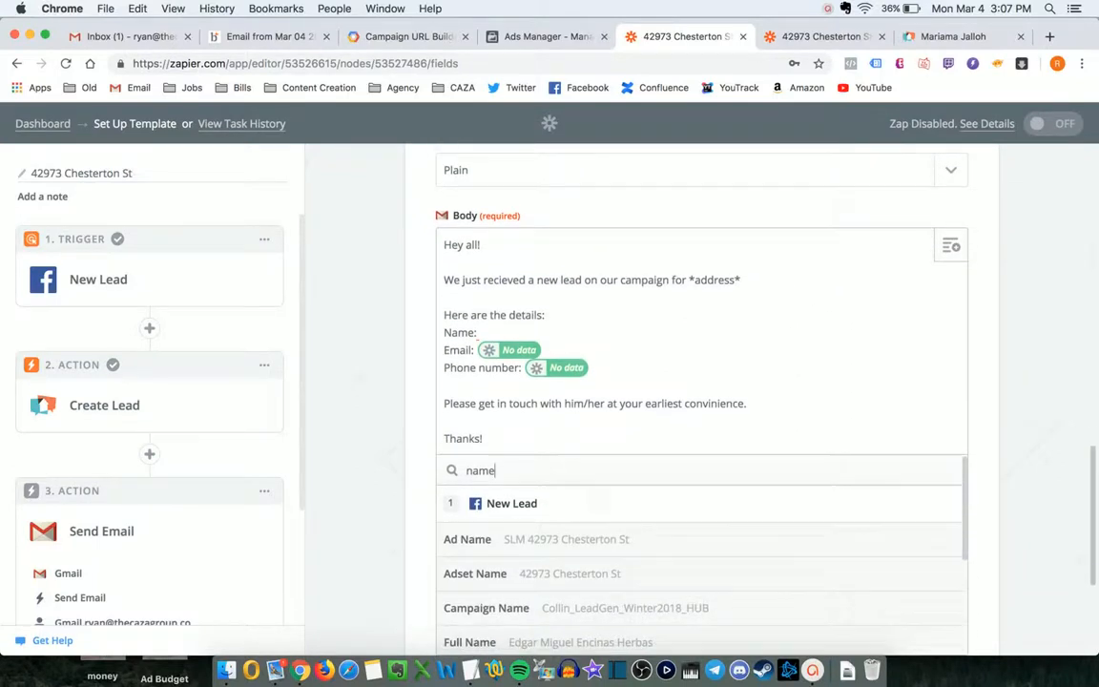
click(507, 633)
click(606, 351)
key(BackSpace)
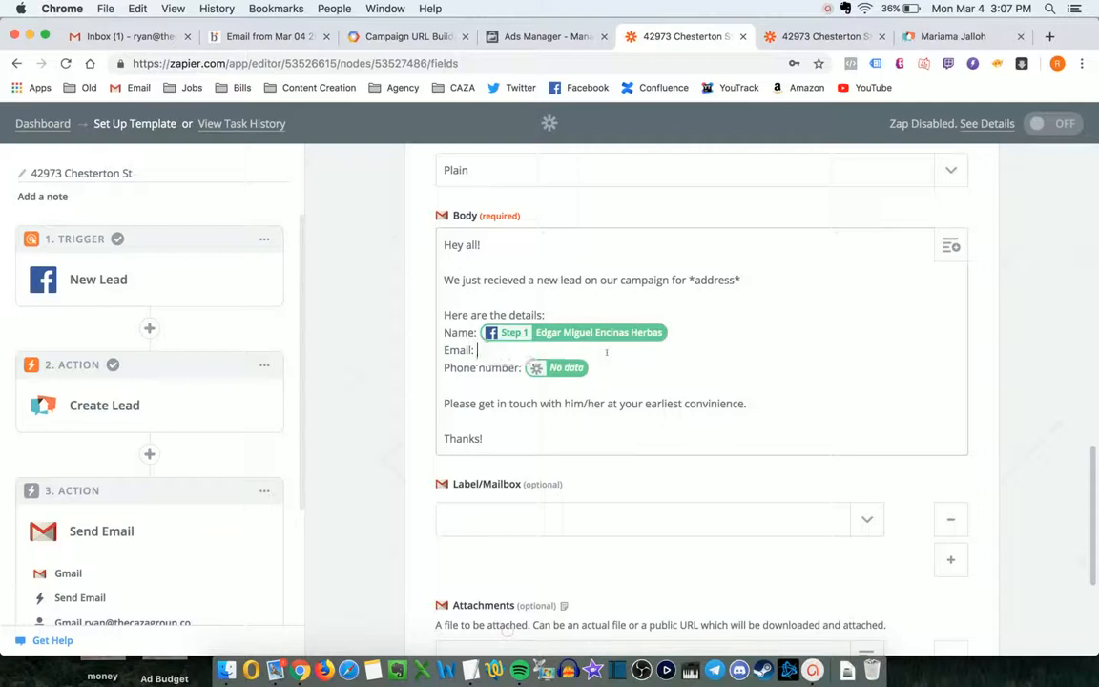
text(email)
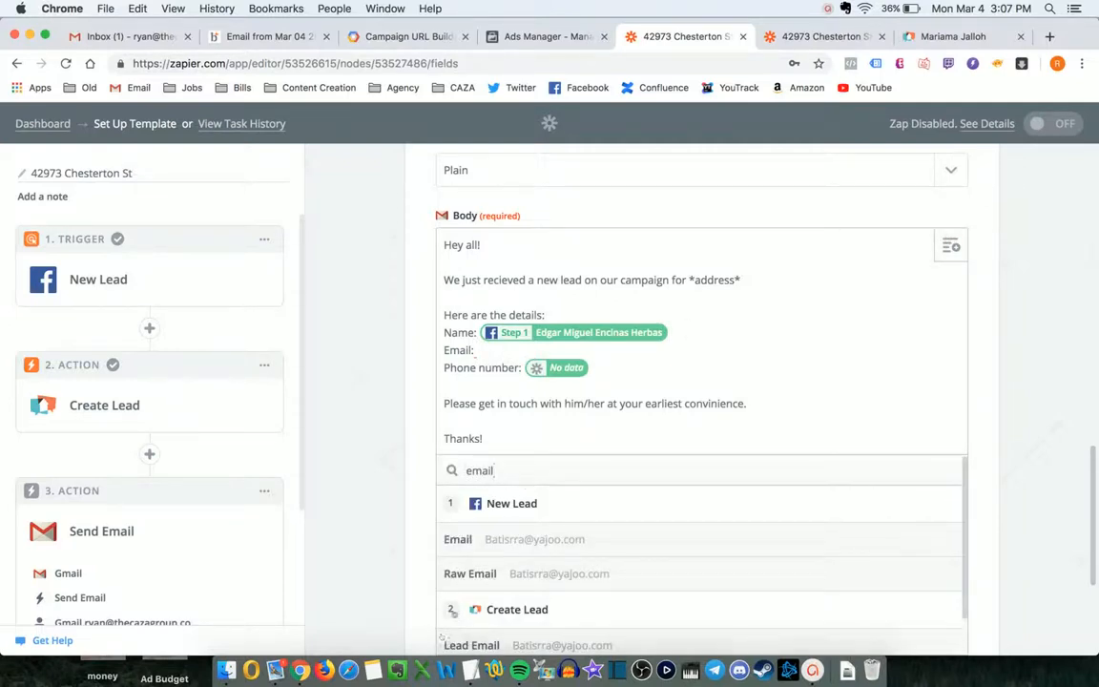
click(516, 539)
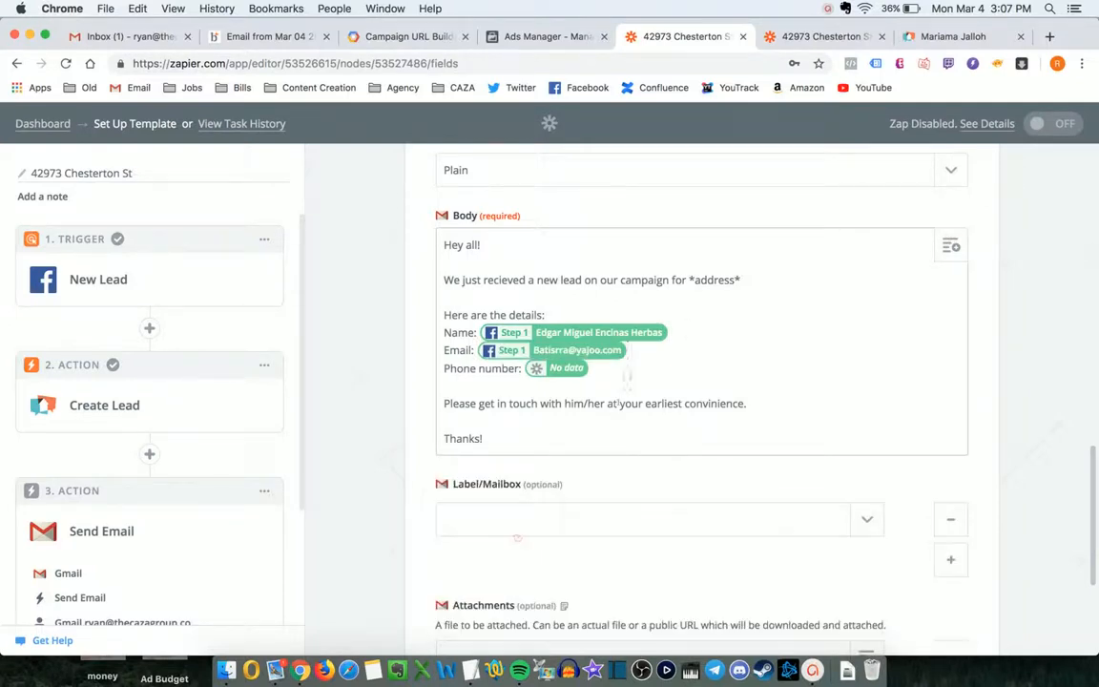
key(BackSpace)
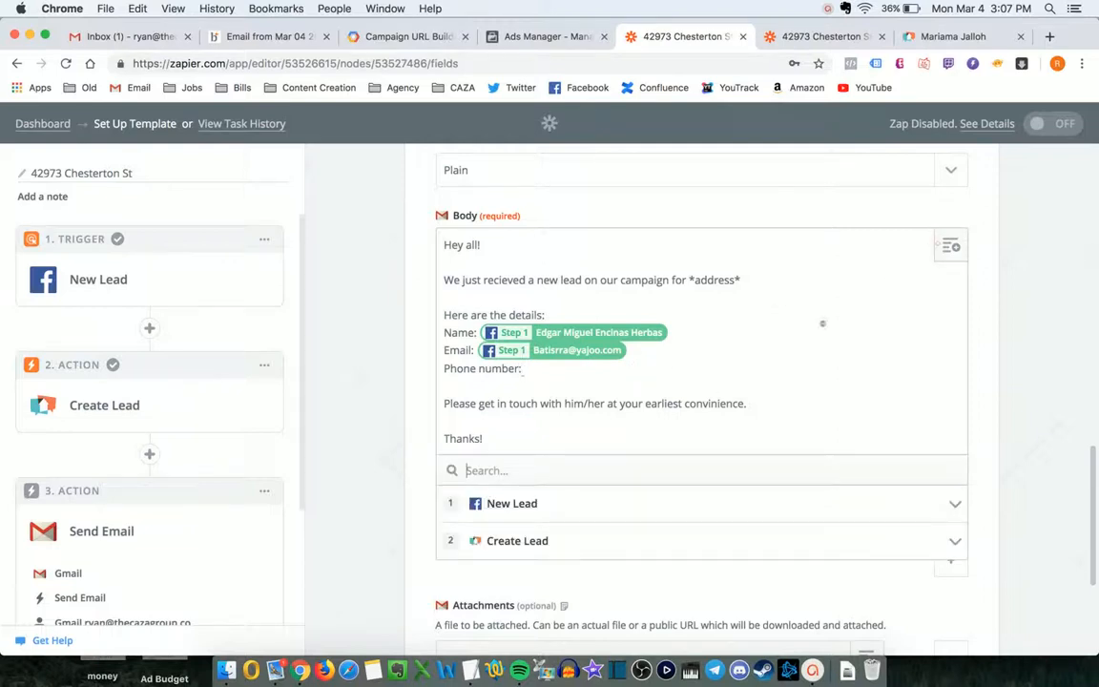
text(phone)
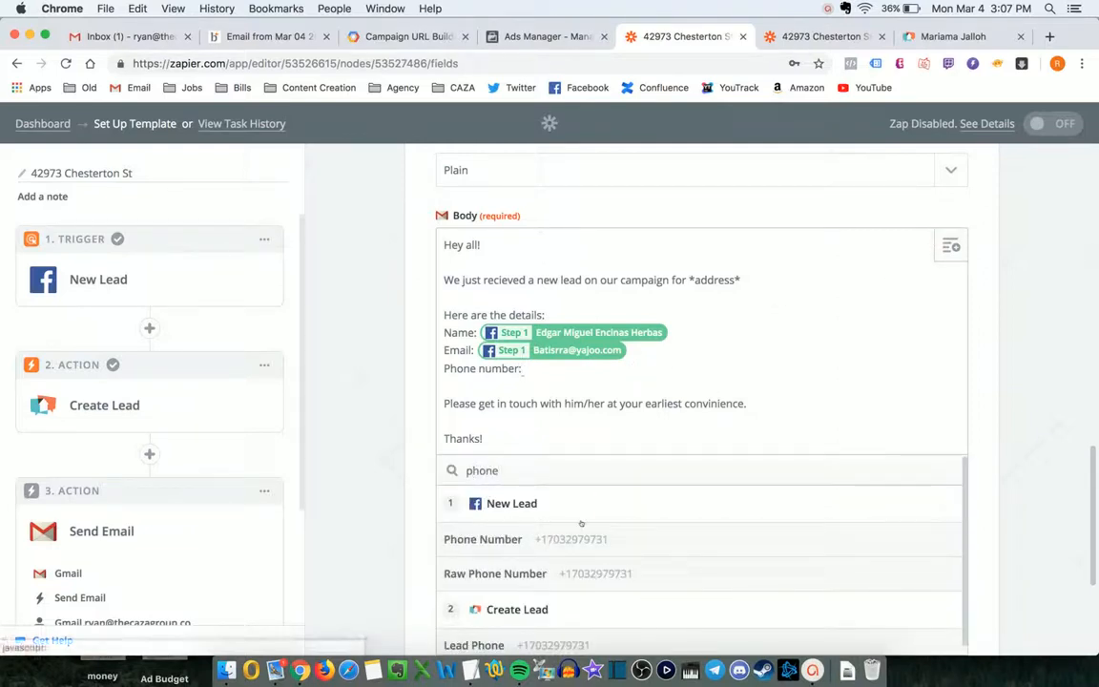
click(579, 526)
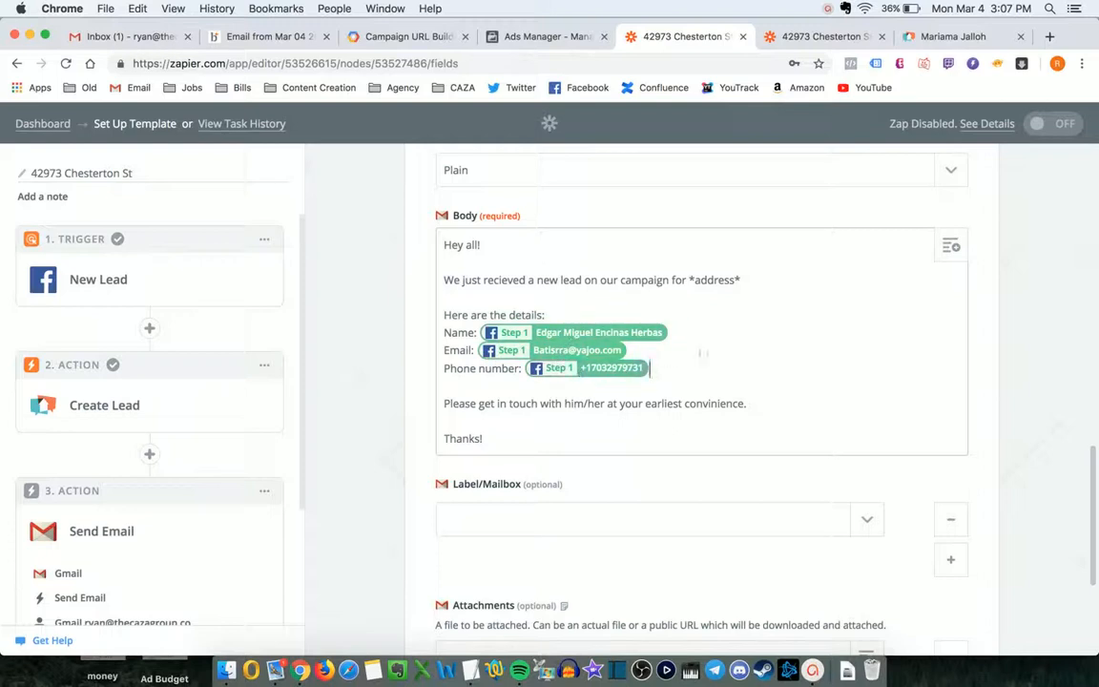
scroll(700, 353, up, 2)
- Add a colon after 'FB Lead' in the Subject
scroll(700, 353, down, 5)
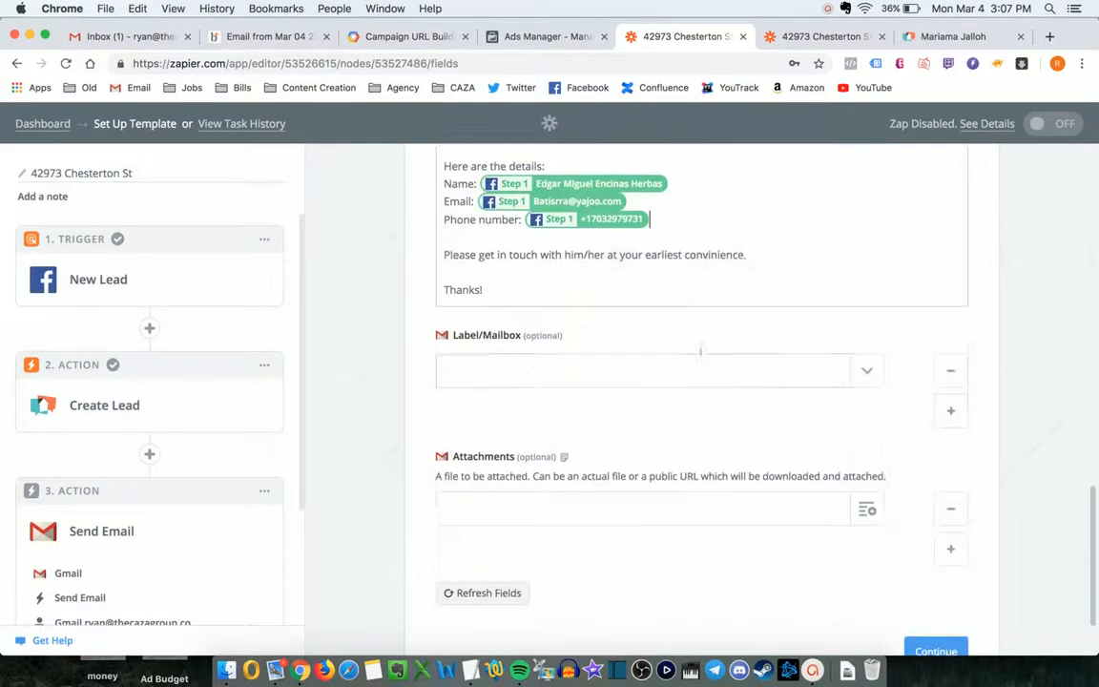
scroll(700, 354, up, 4)
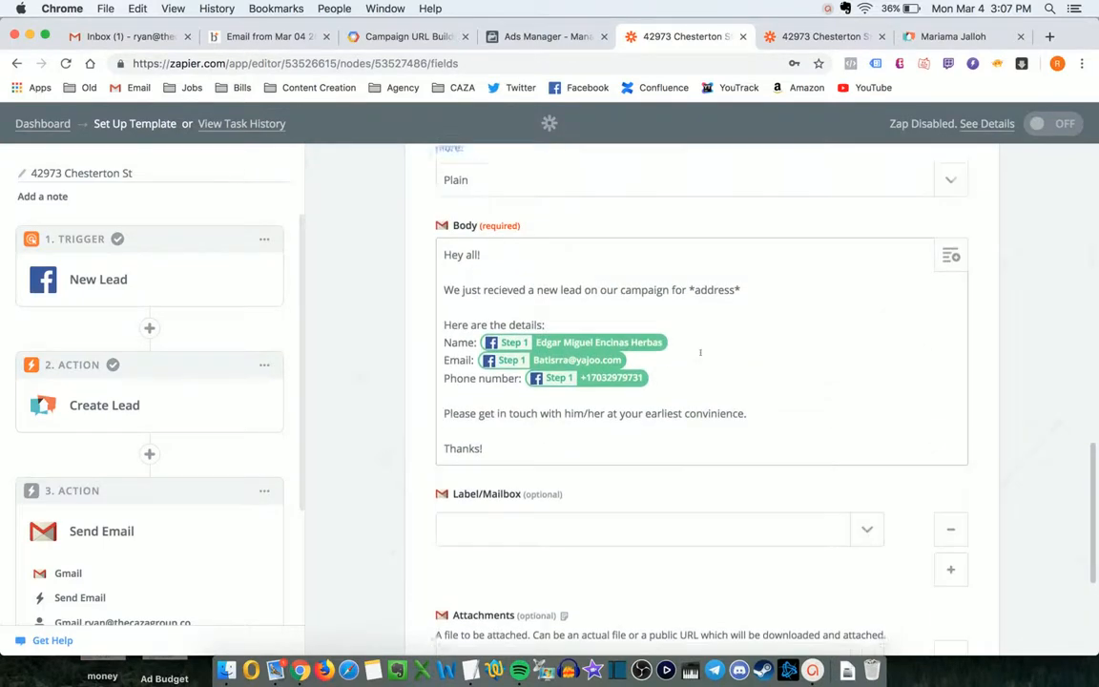
scroll(700, 354, down, 8)
scroll(700, 354, up, 11)
scroll(700, 355, up, 10)
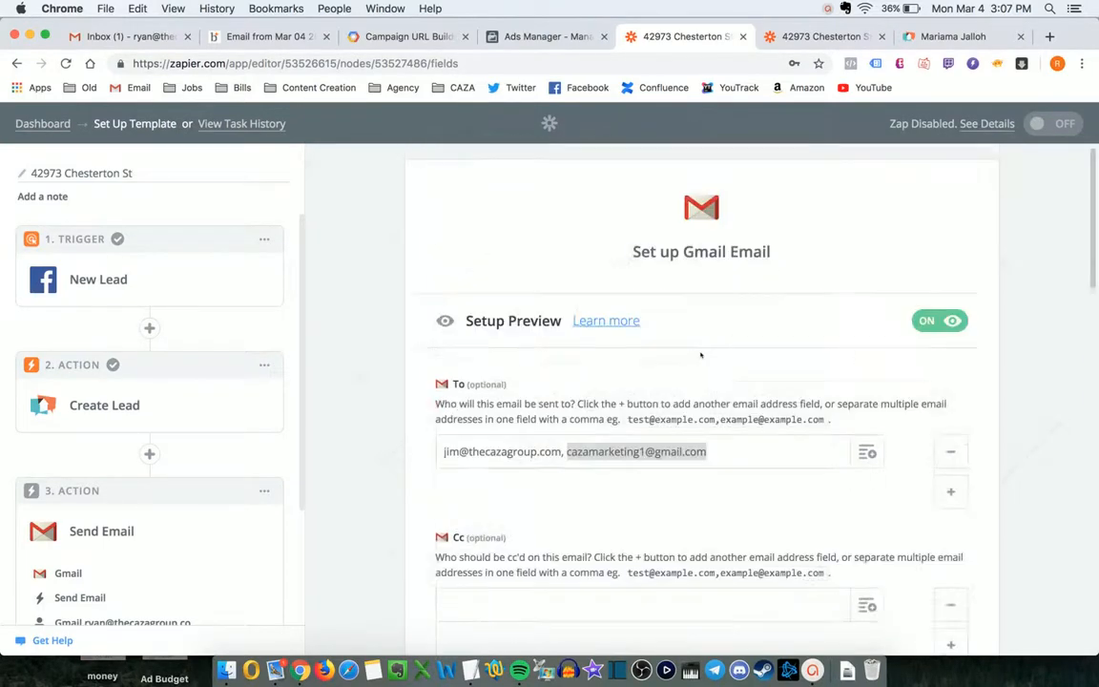
scroll(700, 354, down, 3)
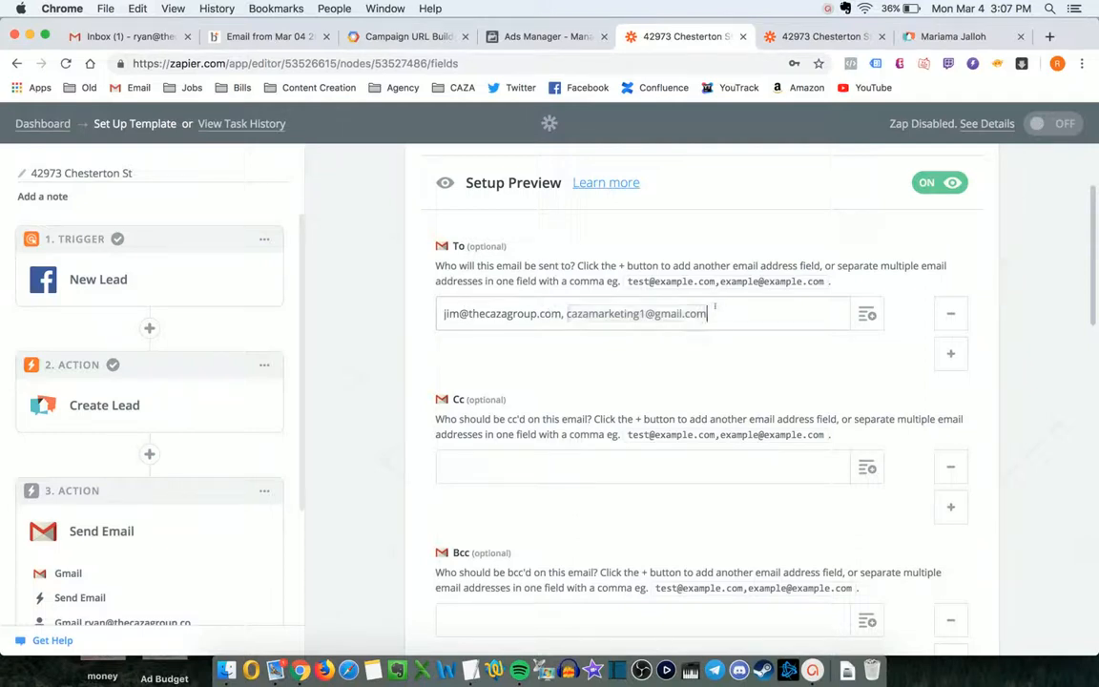
scroll(677, 357, down, 9)
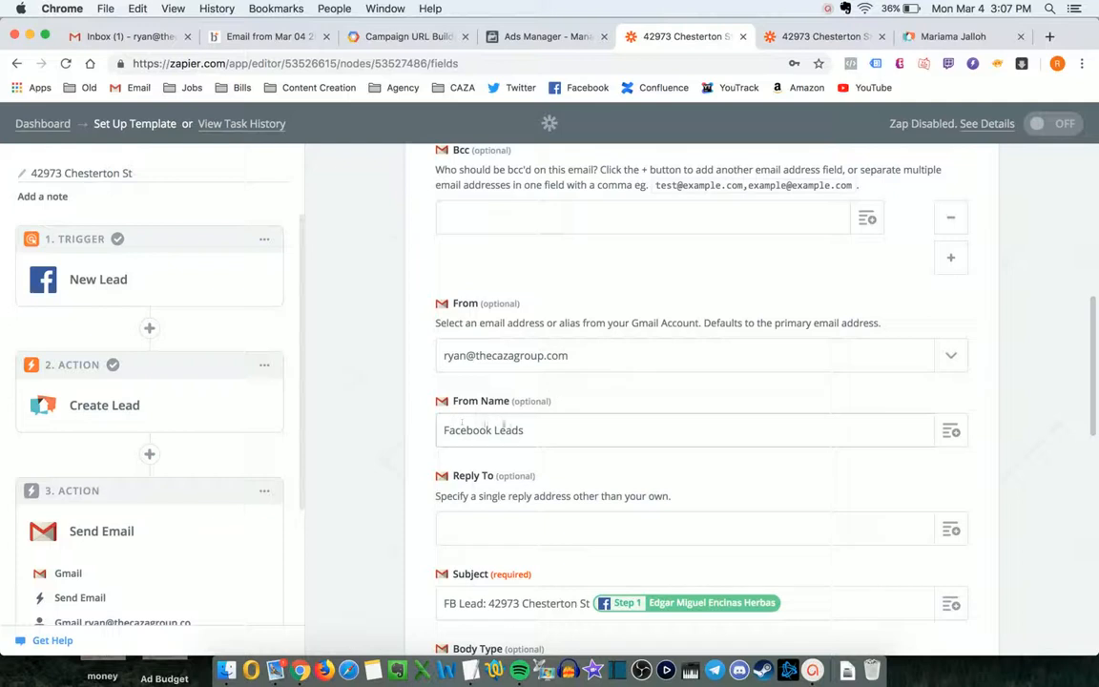
scroll(466, 430, down, 3)
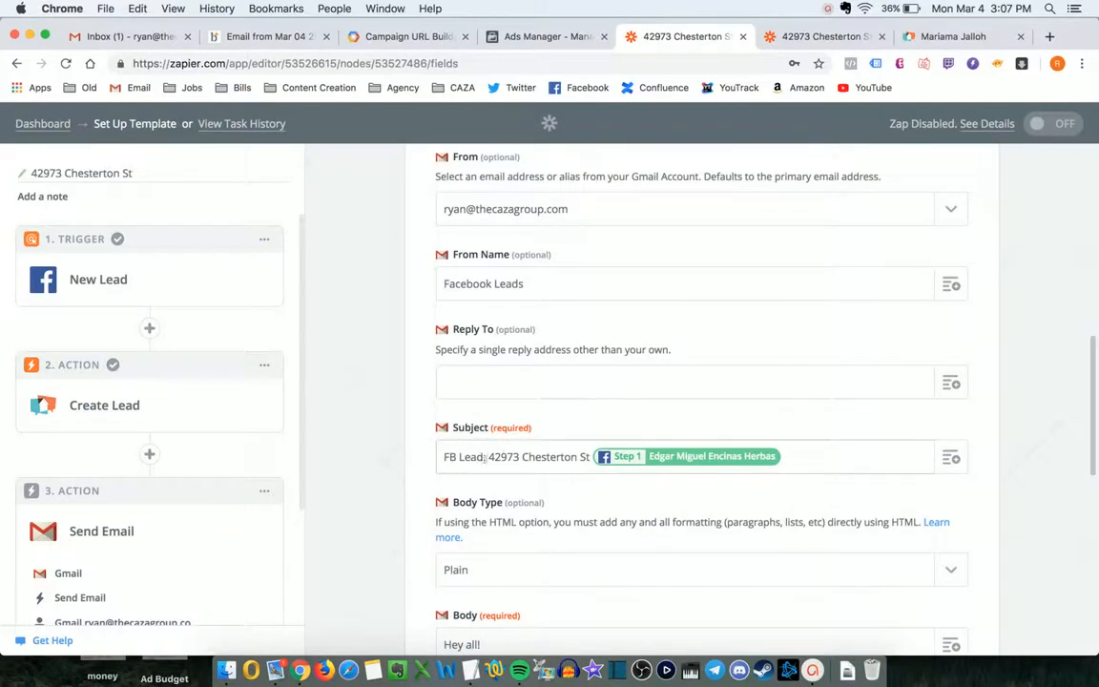
text(:)
drag(488, 457, 591, 457)
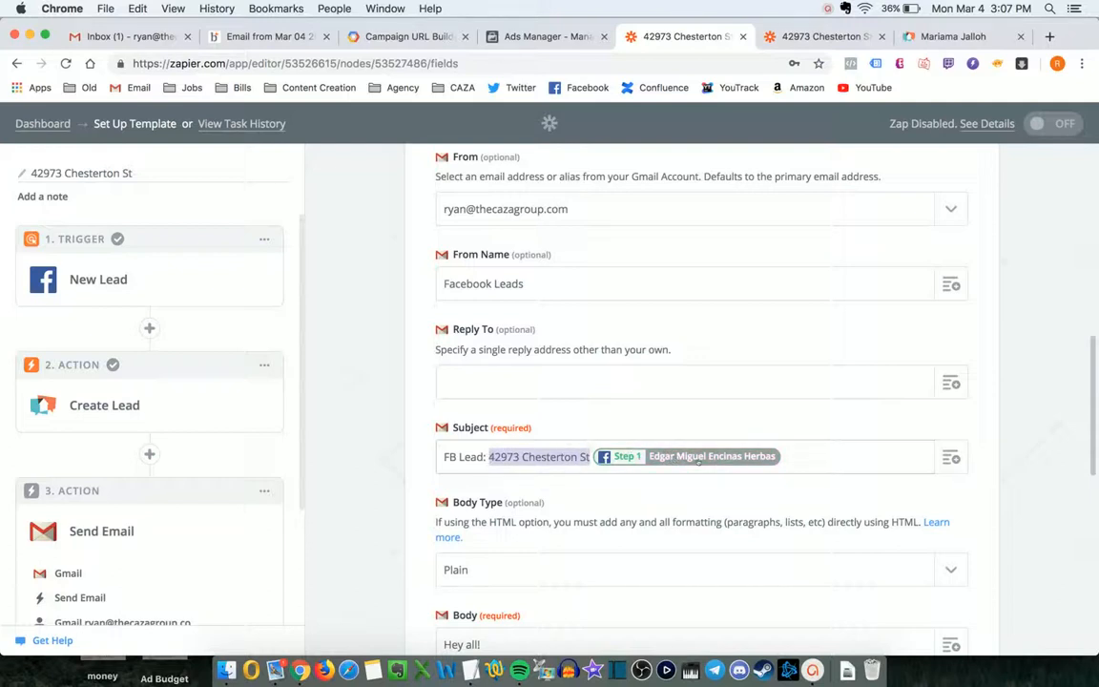
- Review the Subject and Body insert-data lists and scroll down toward Continue
scroll(703, 458, down, 1)
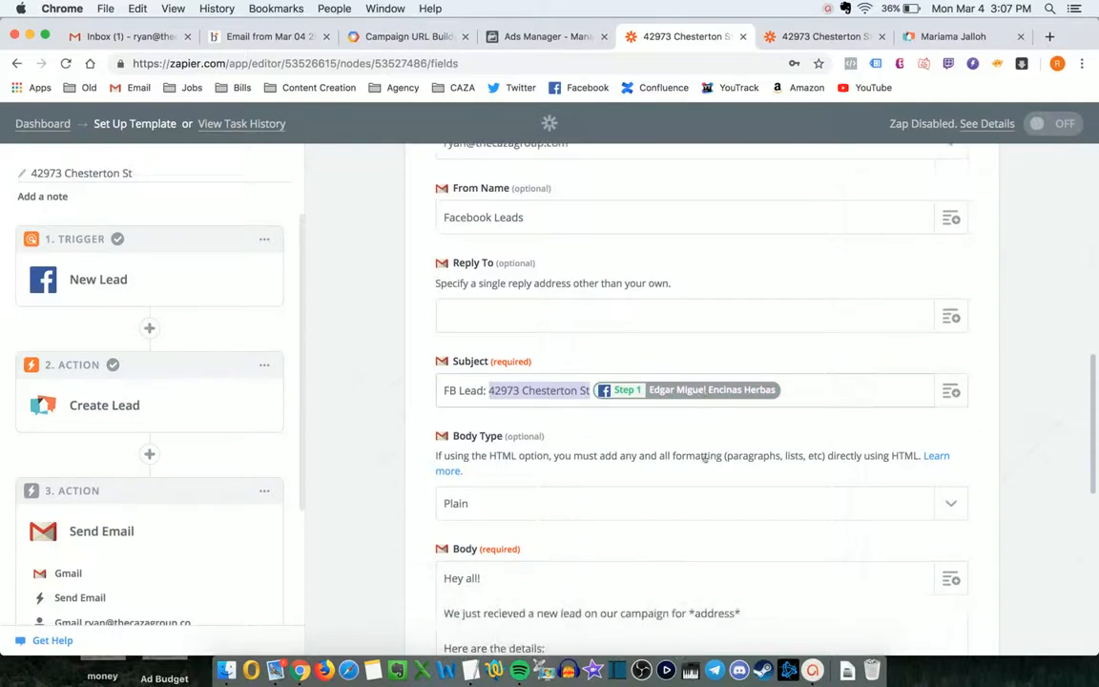
click(952, 392)
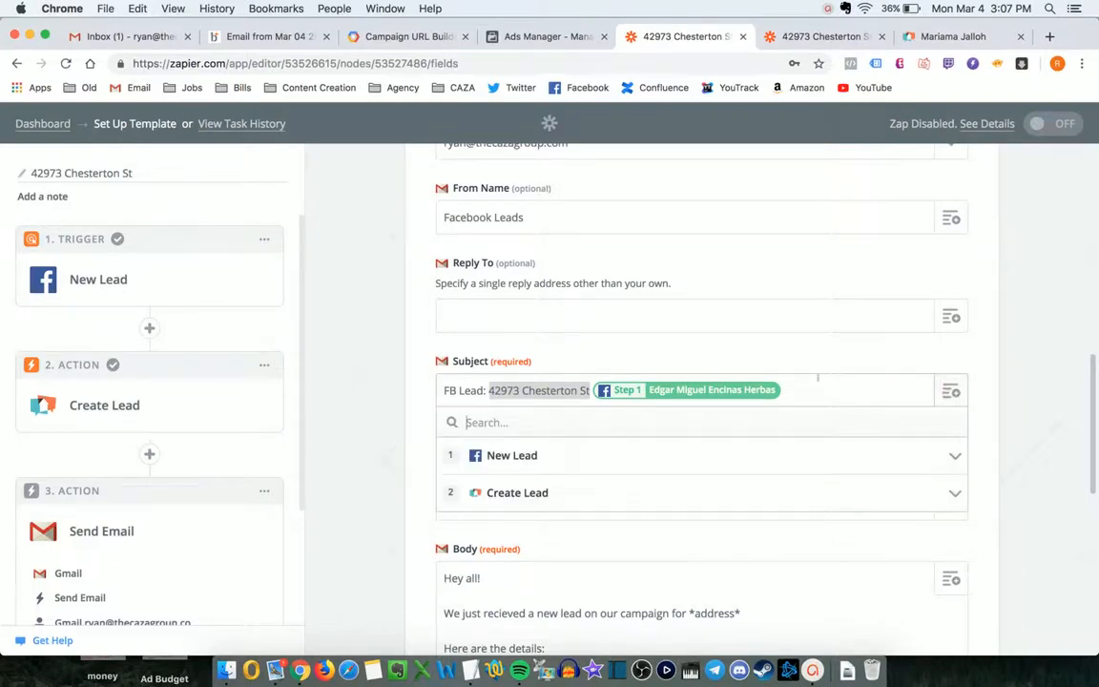
scroll(817, 378, down, 3)
click(763, 432)
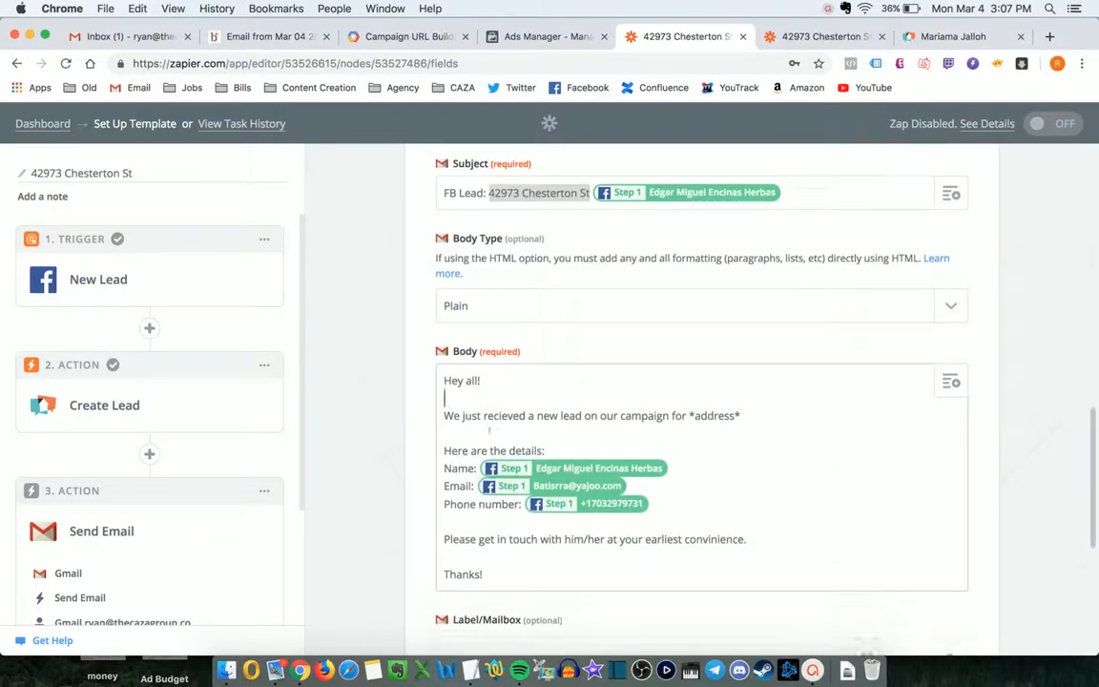
scroll(534, 429, down, 1)
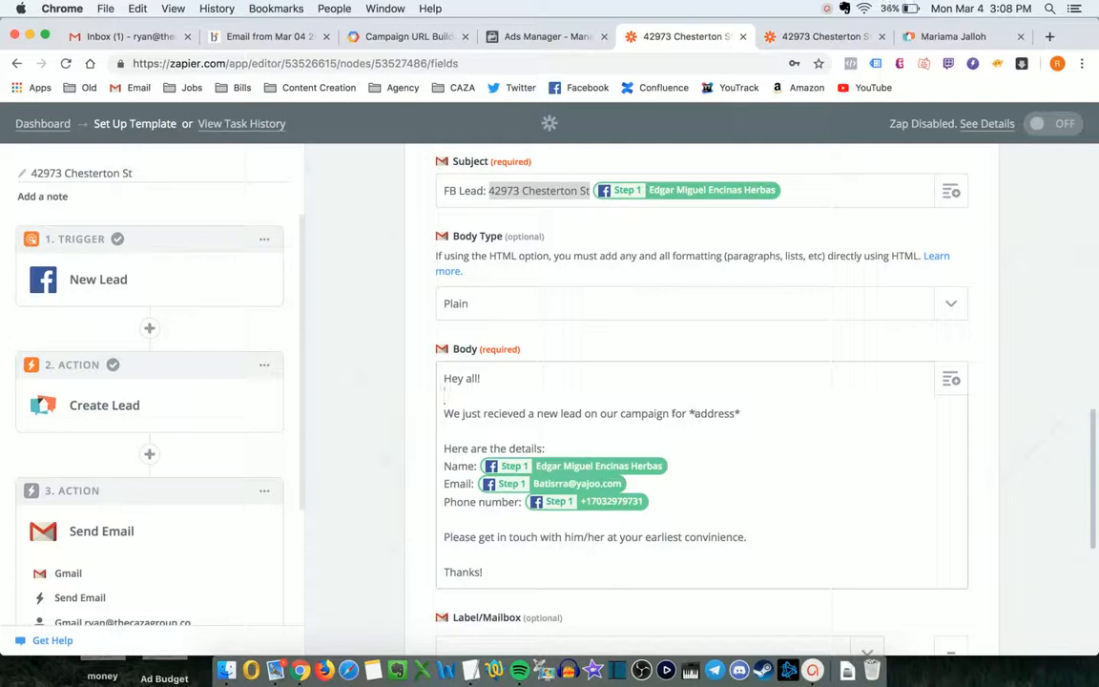
drag(694, 413, 734, 413)
click(744, 413)
scroll(746, 414, down, 1)
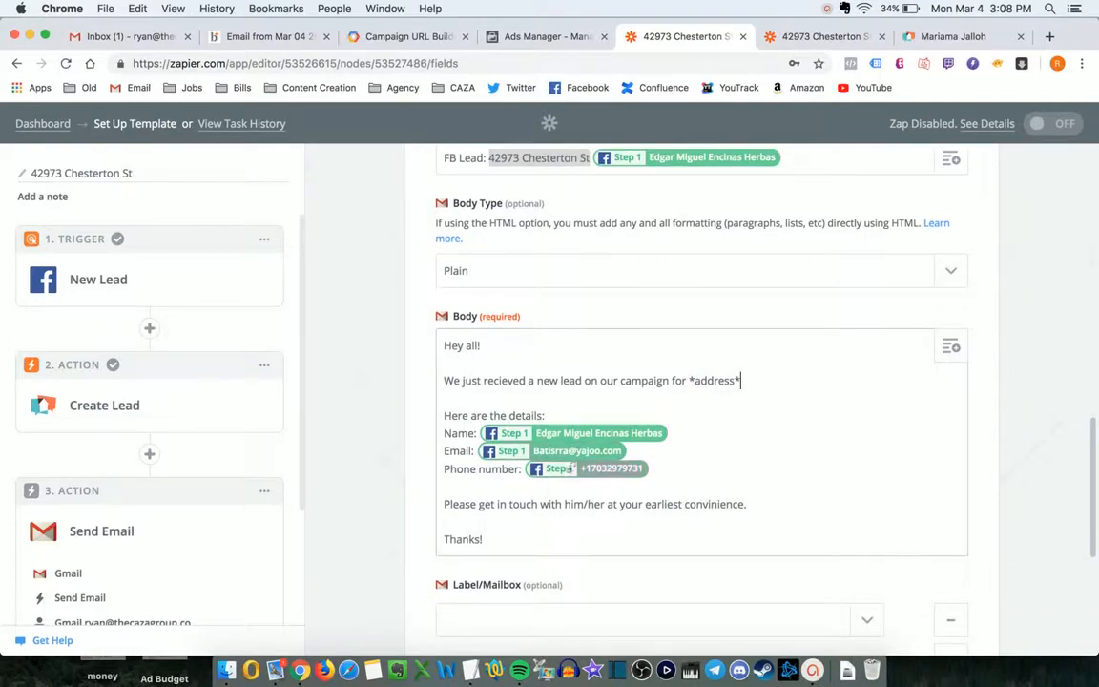
click(951, 348)
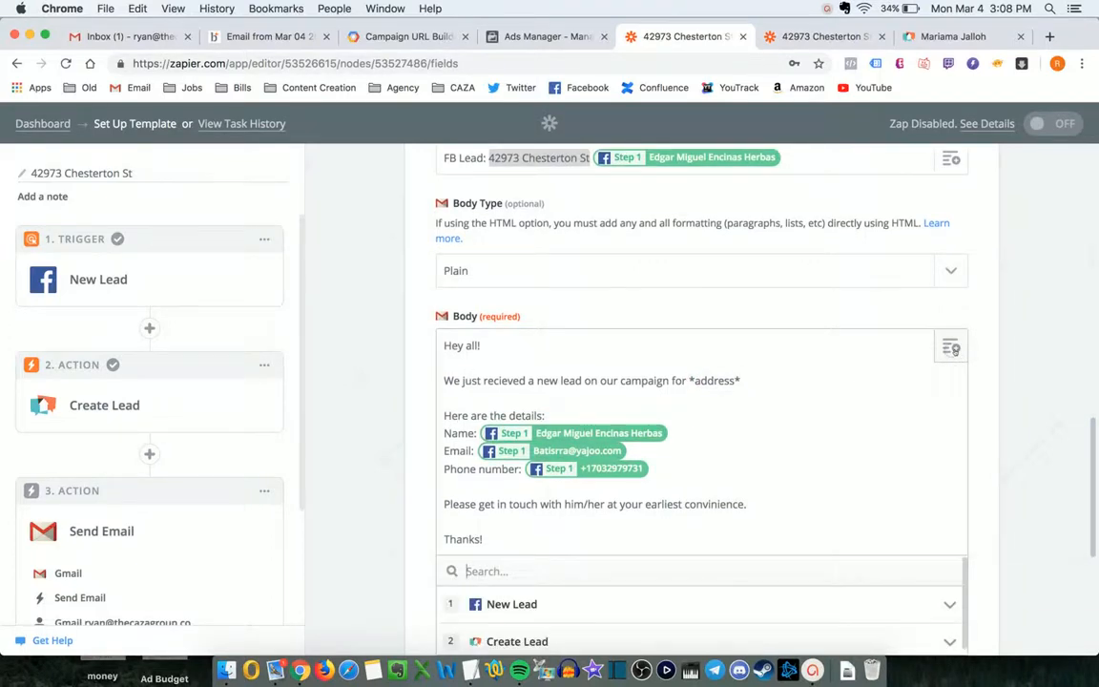
scroll(789, 393, down, 5)
click(377, 404)
scroll(378, 404, down, 5)
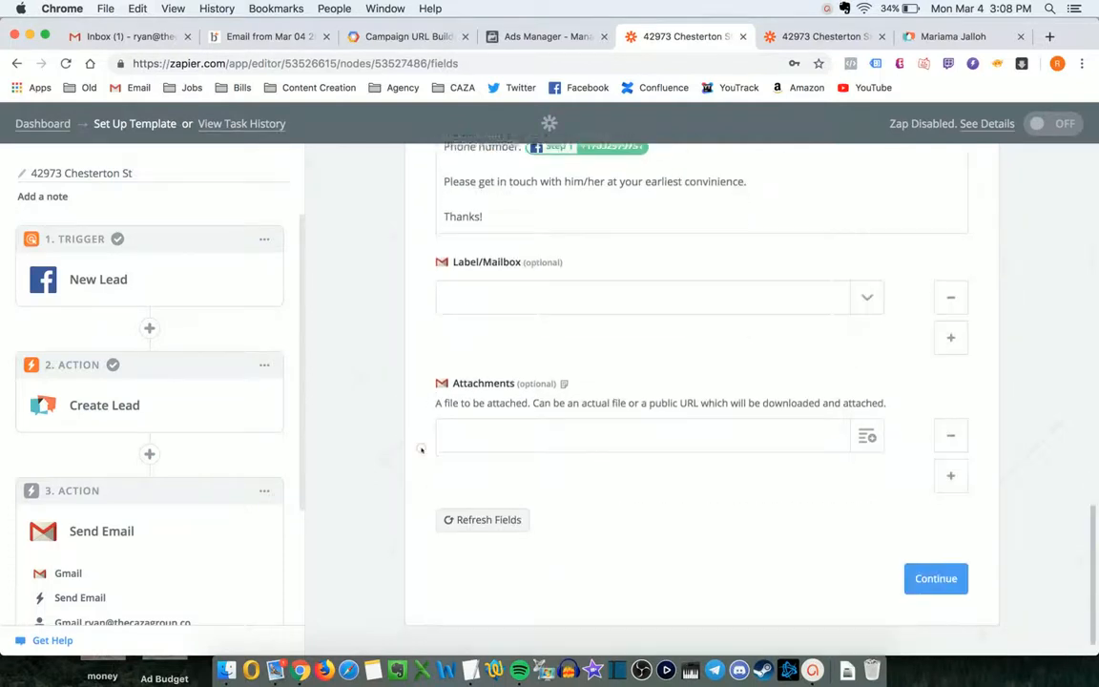
- Send the Gmail team-email test with the sample lead details, then finish to the zap overview
click(923, 559)
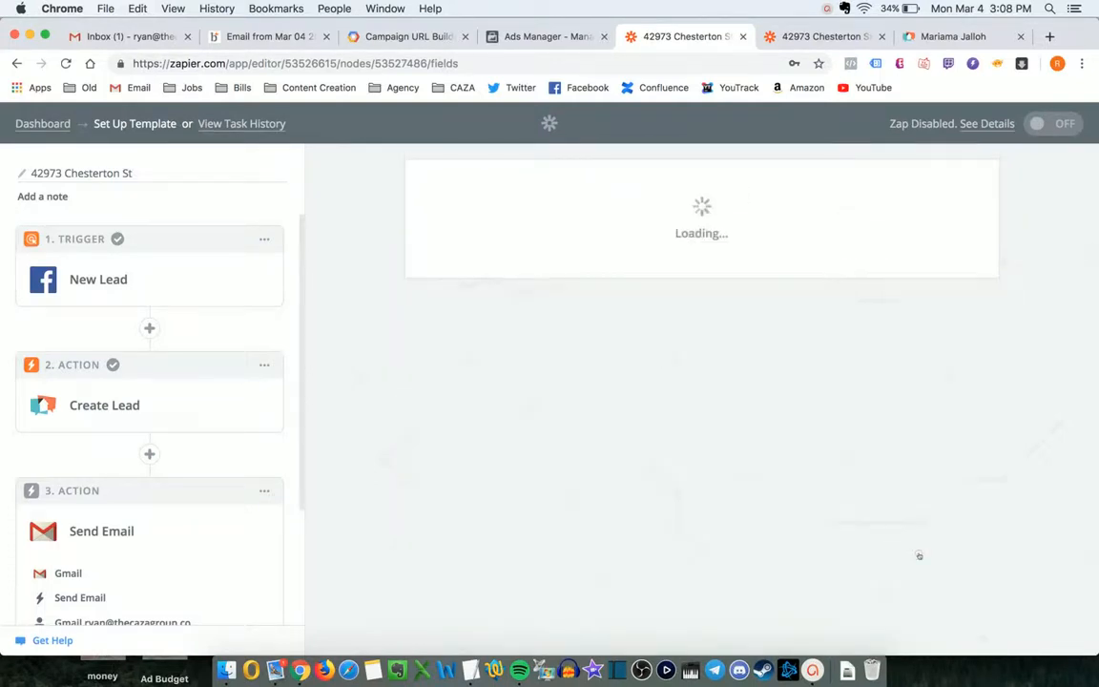
scroll(874, 324, down, 4)
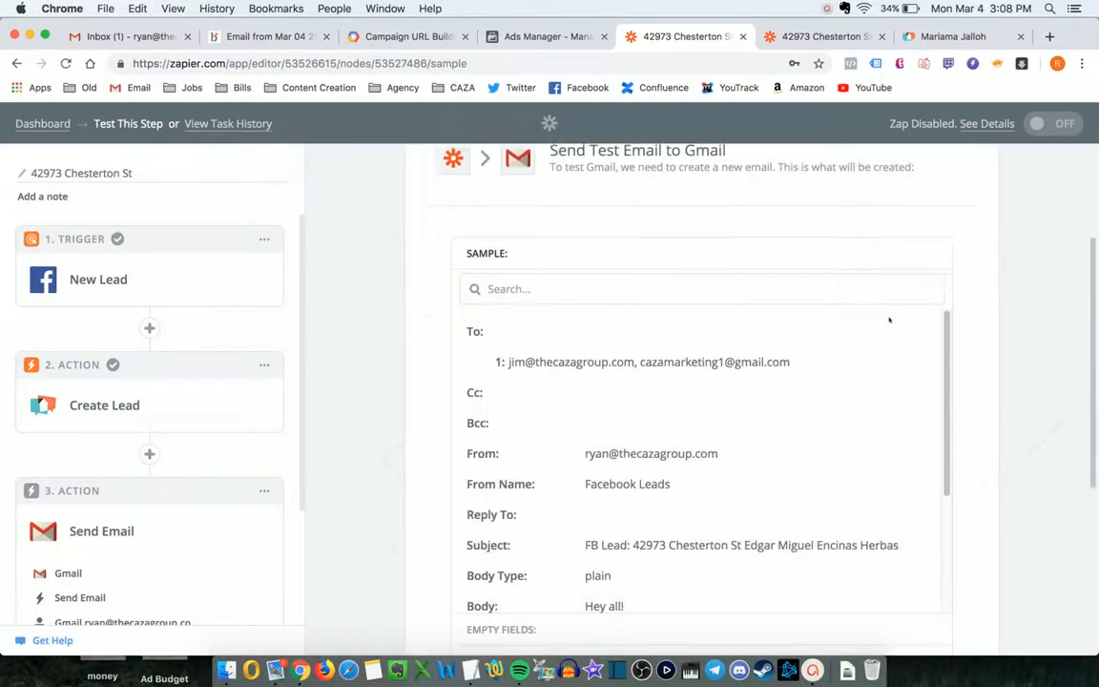
scroll(673, 335, down, 10)
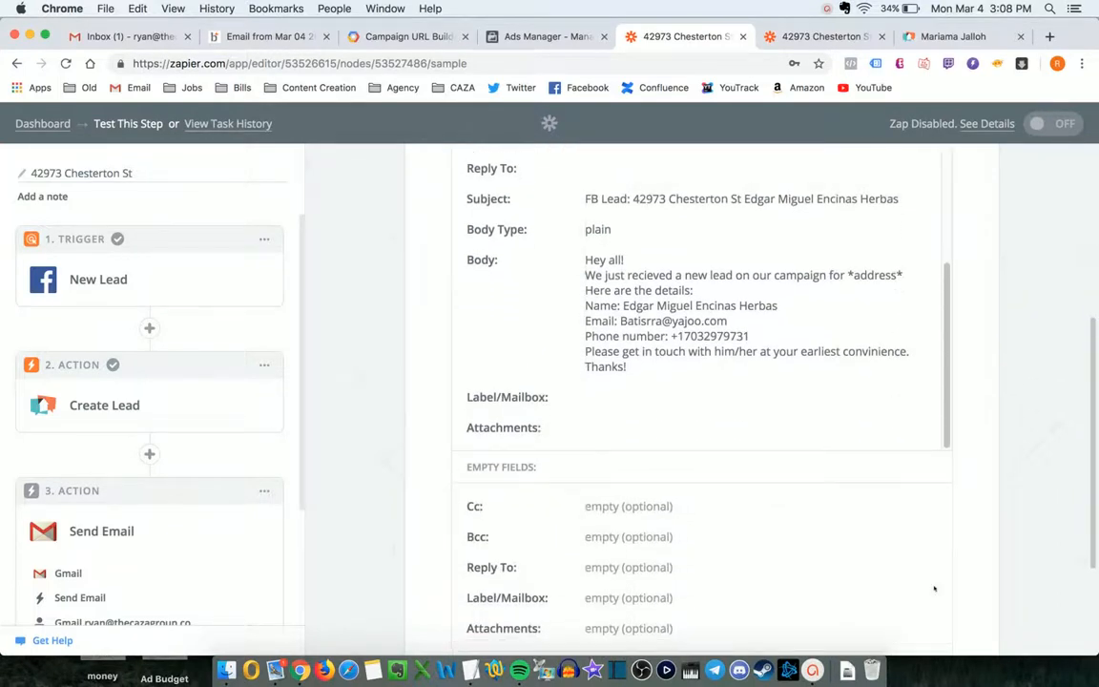
click(925, 525)
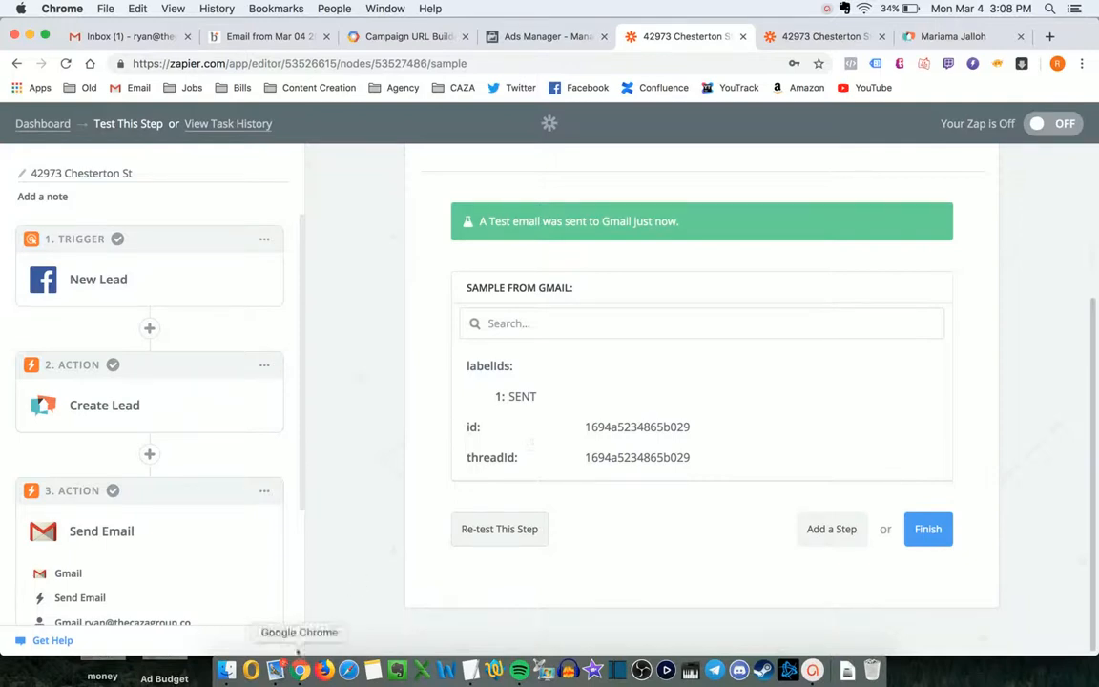
click(927, 530)
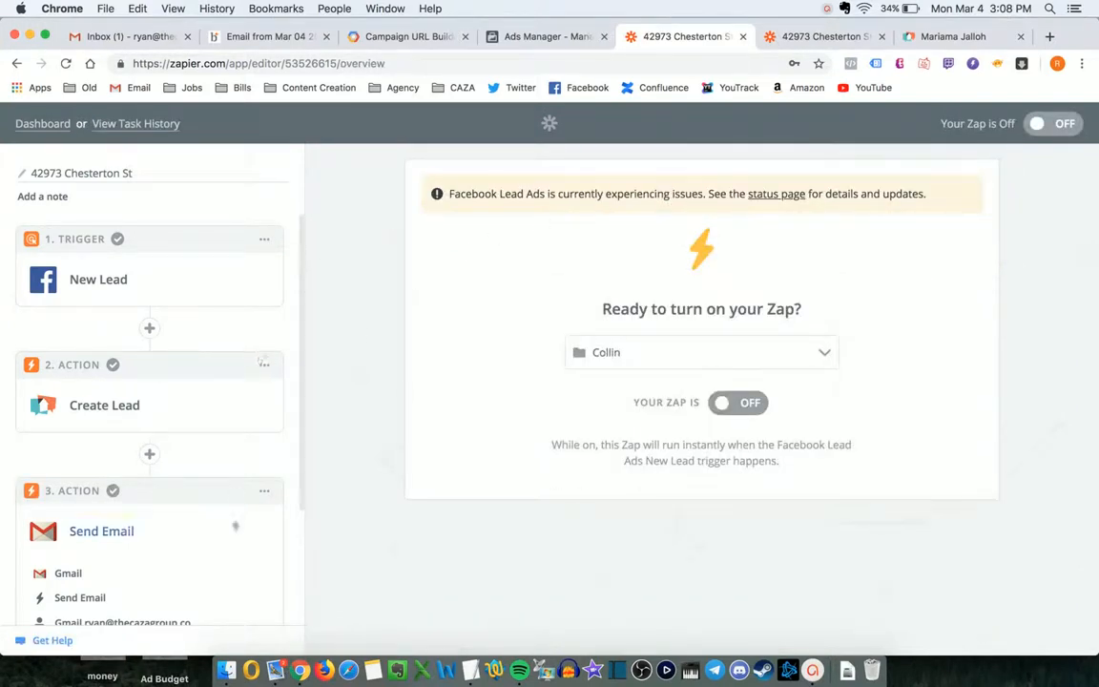
click(731, 408)
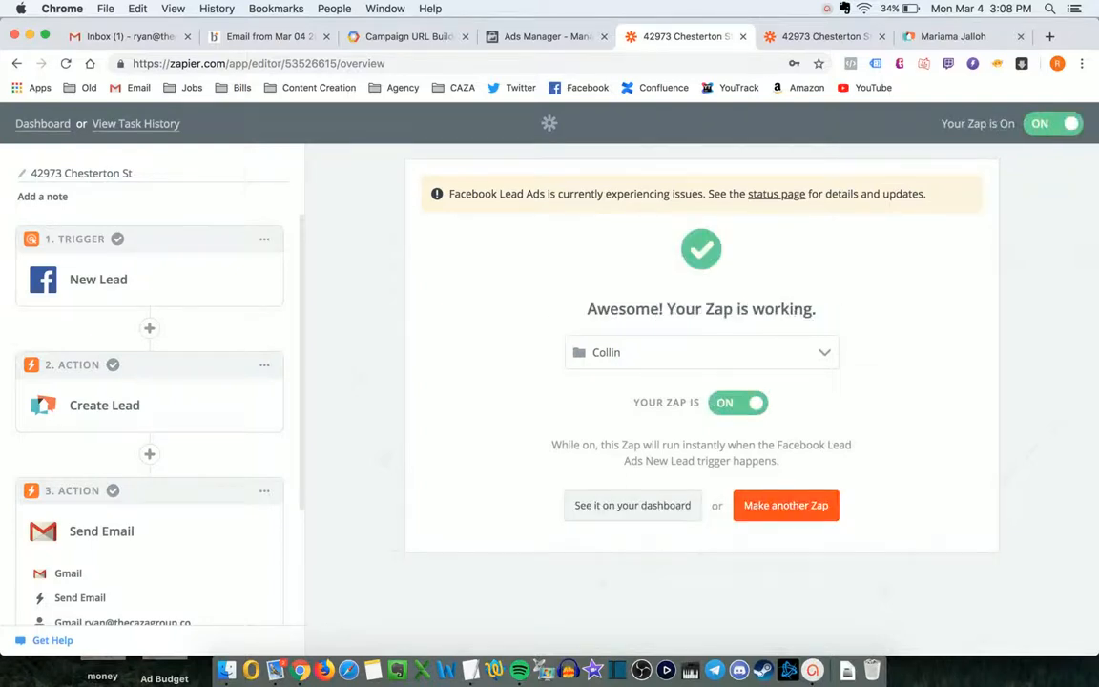
drag(797, 311, 572, 296)
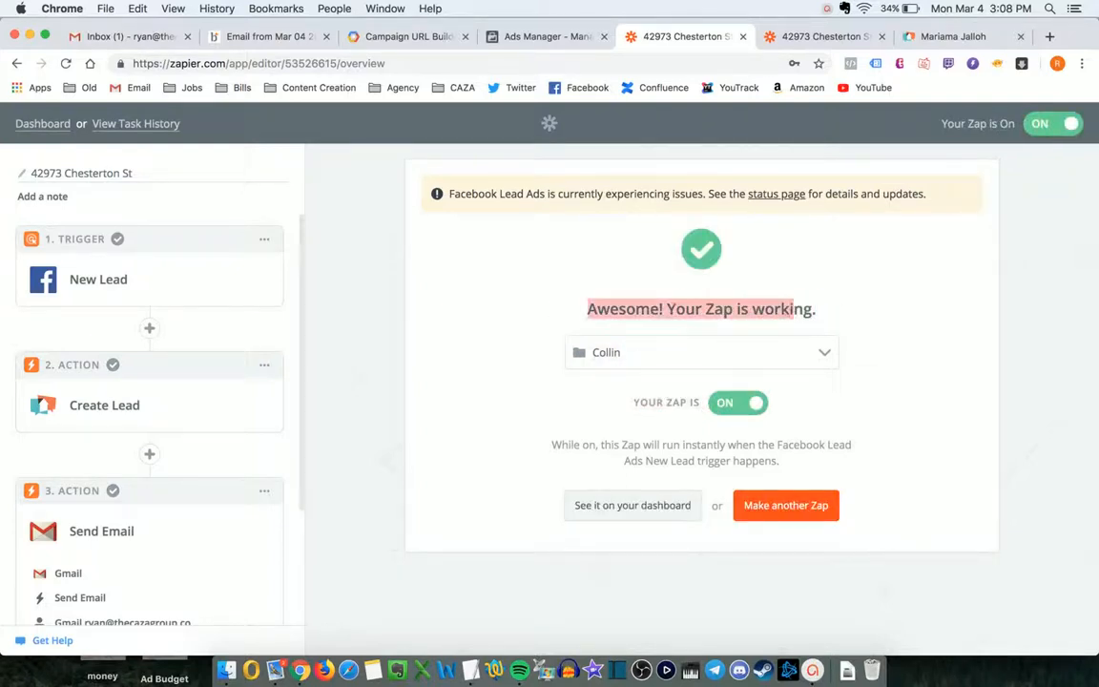
click(719, 277)
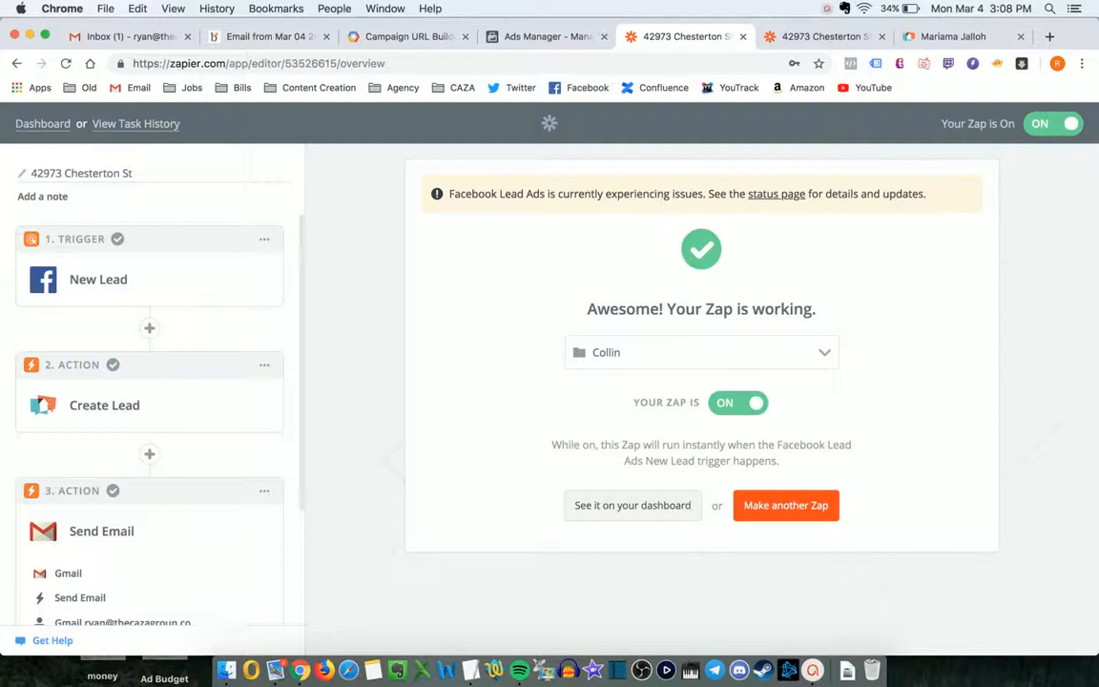
click(827, 9)
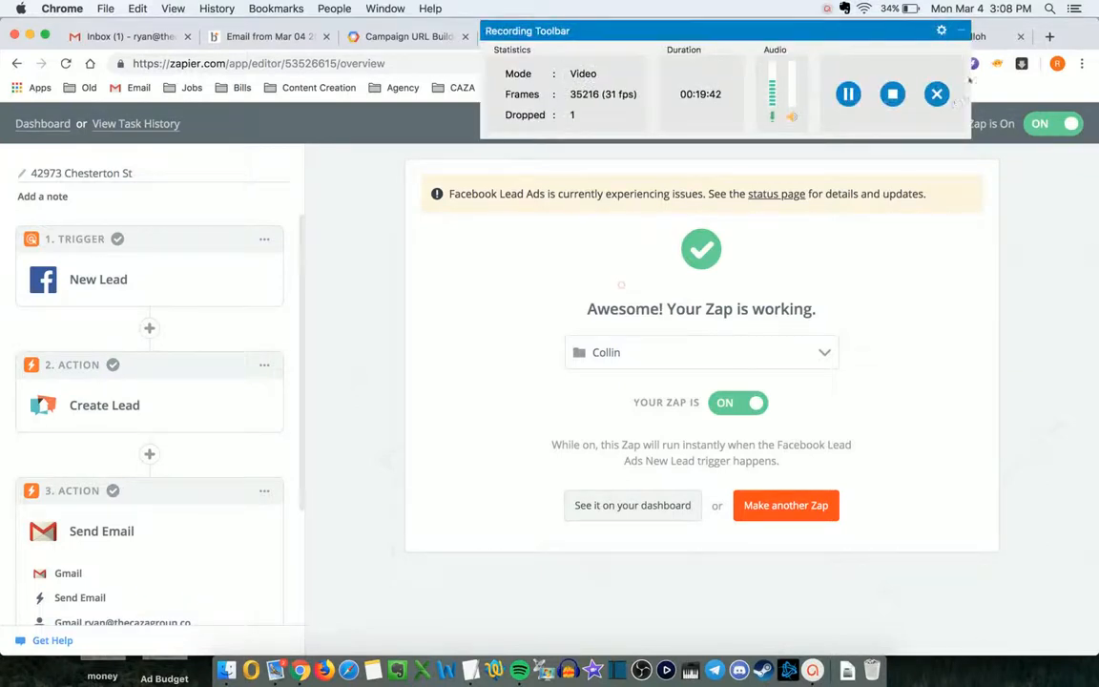
click(963, 33)
click(964, 32)
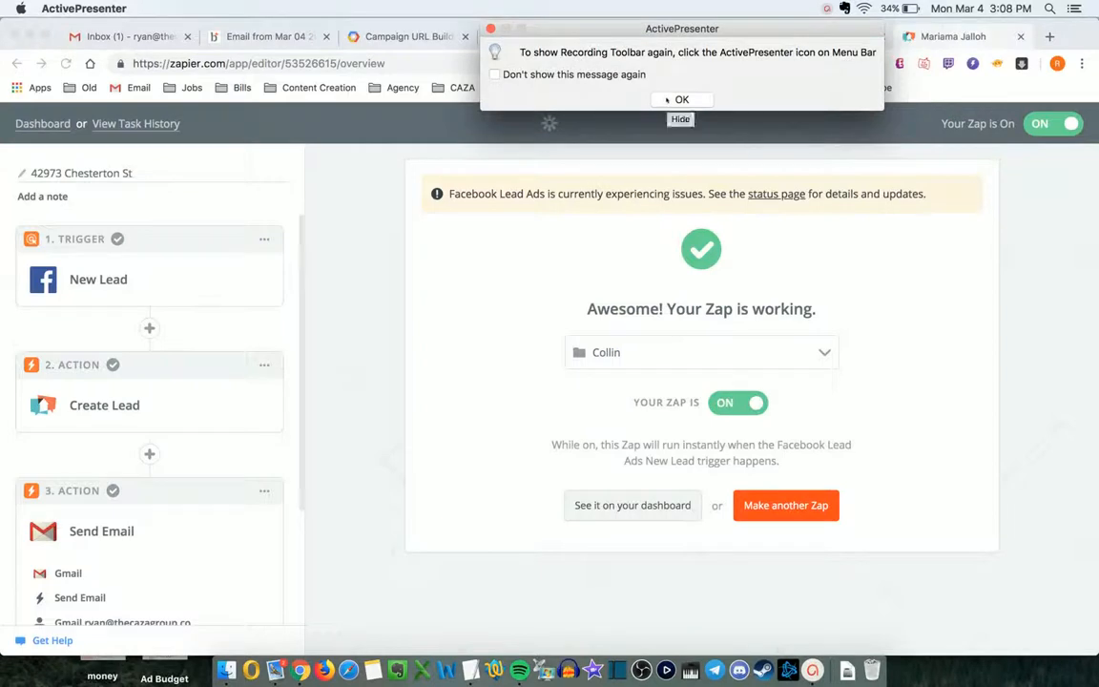
click(490, 29)
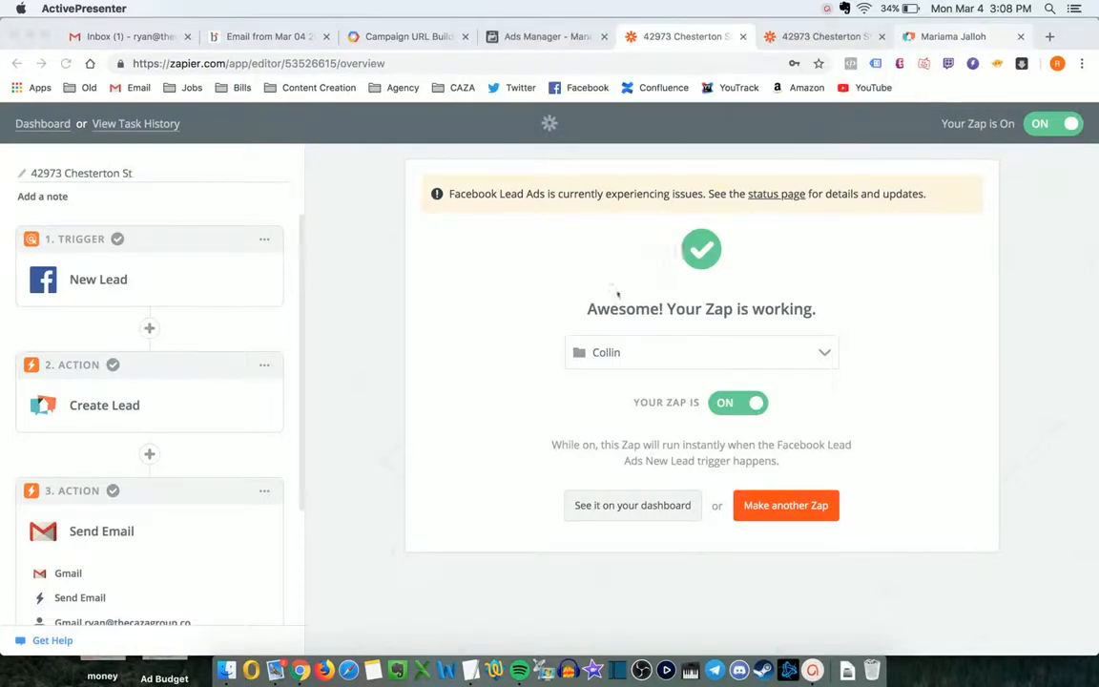
click(825, 7)
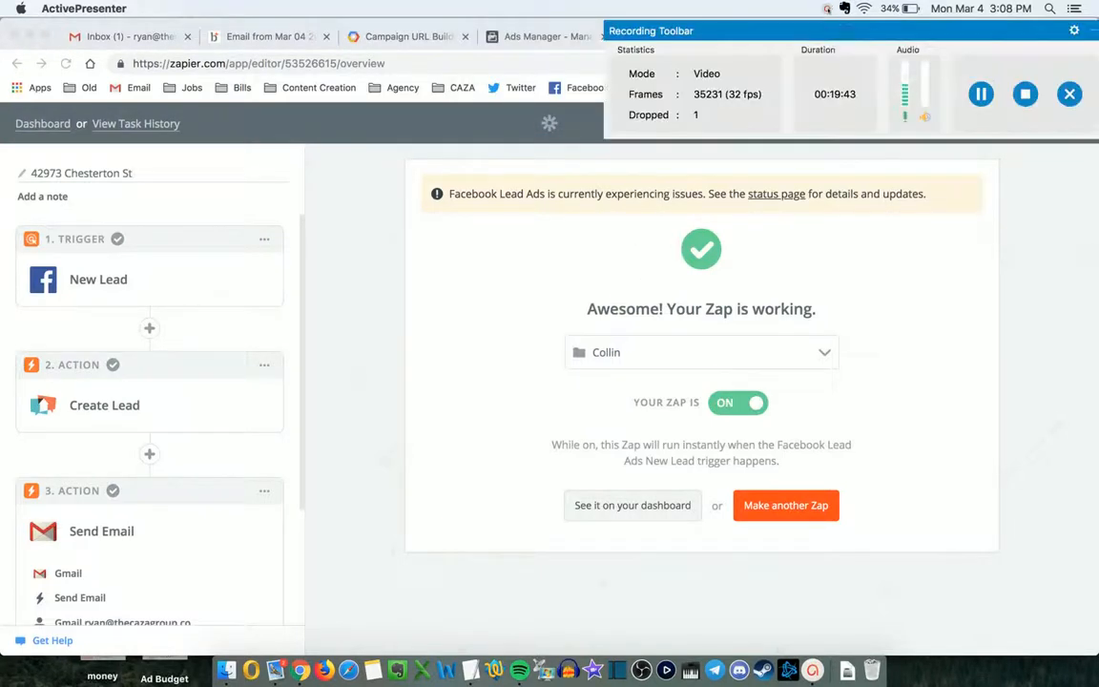